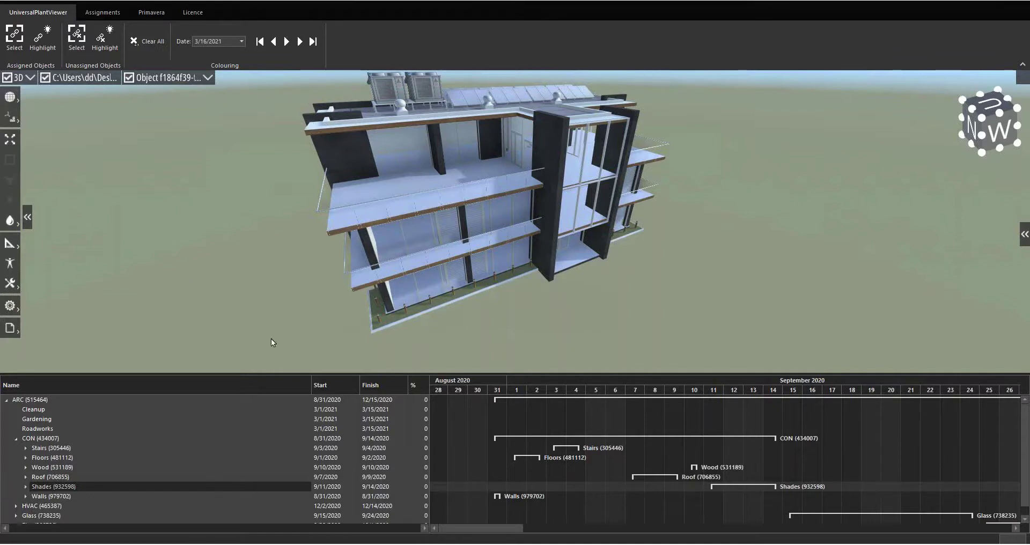
Step: Select all tasks in the schedule and set the 4D simulation to its start date, 8/31/2020
click(193, 458)
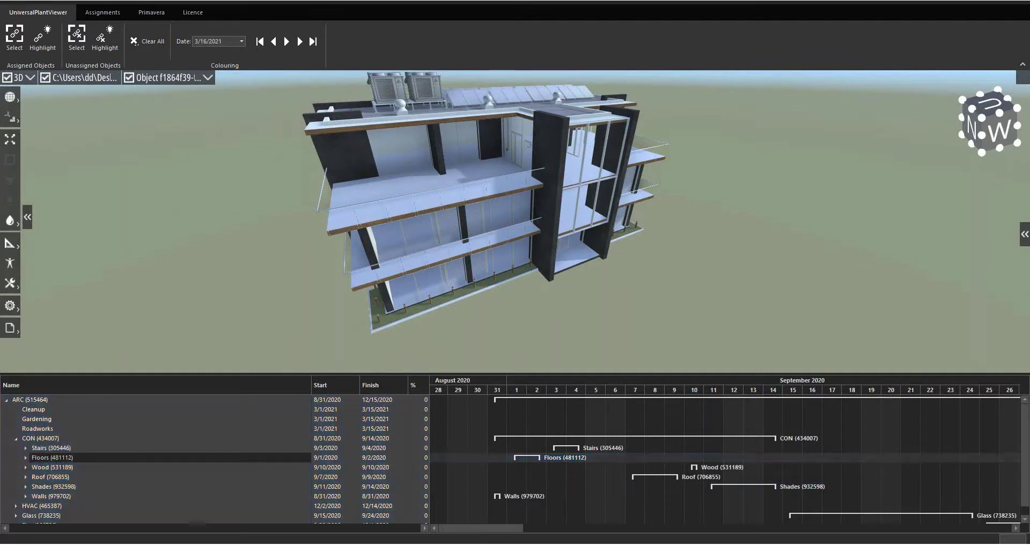
key(ctrl+a)
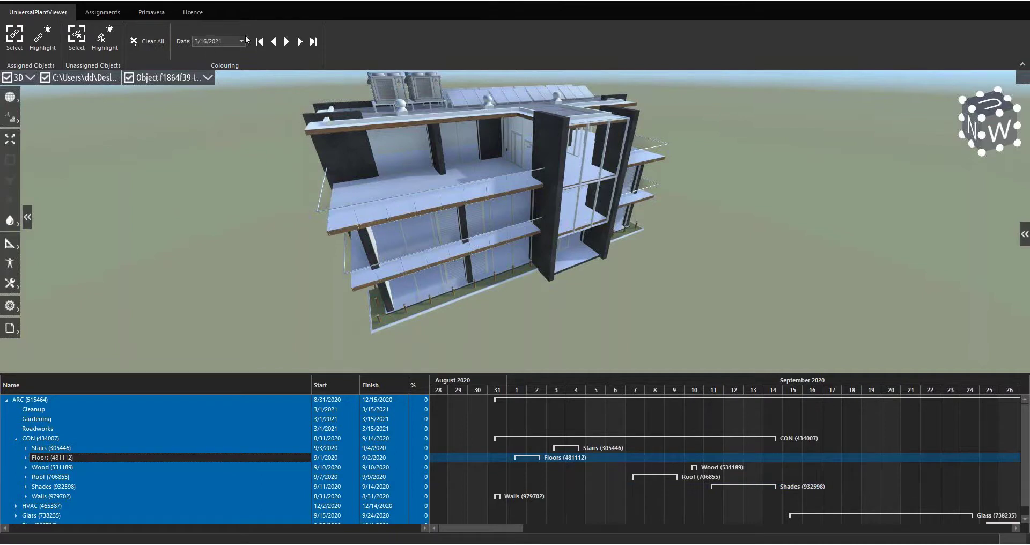
click(262, 42)
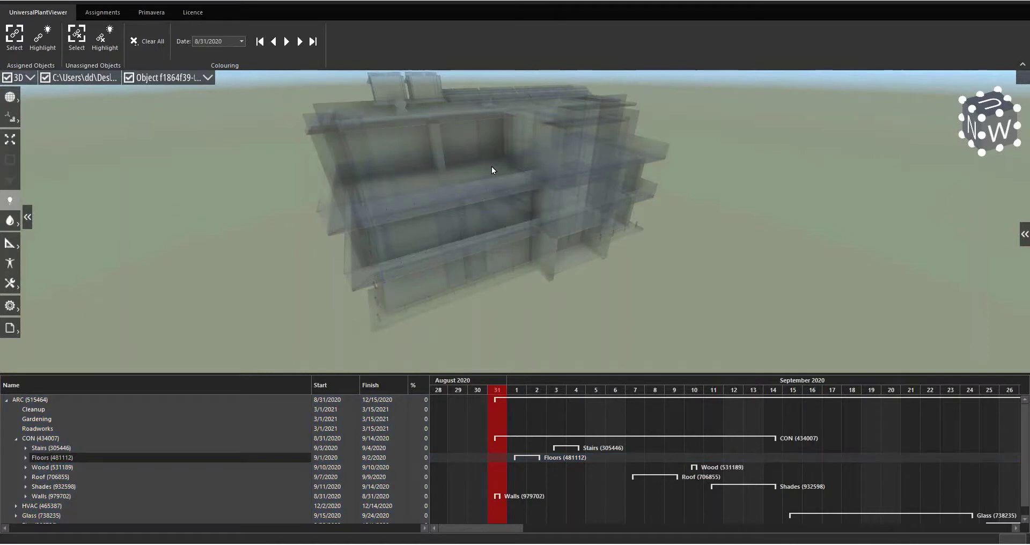
mouse_move(494, 231)
middle_down()
mouse_move(500, 219)
mouse_move(529, 222)
mouse_move(501, 227)
middle_up()
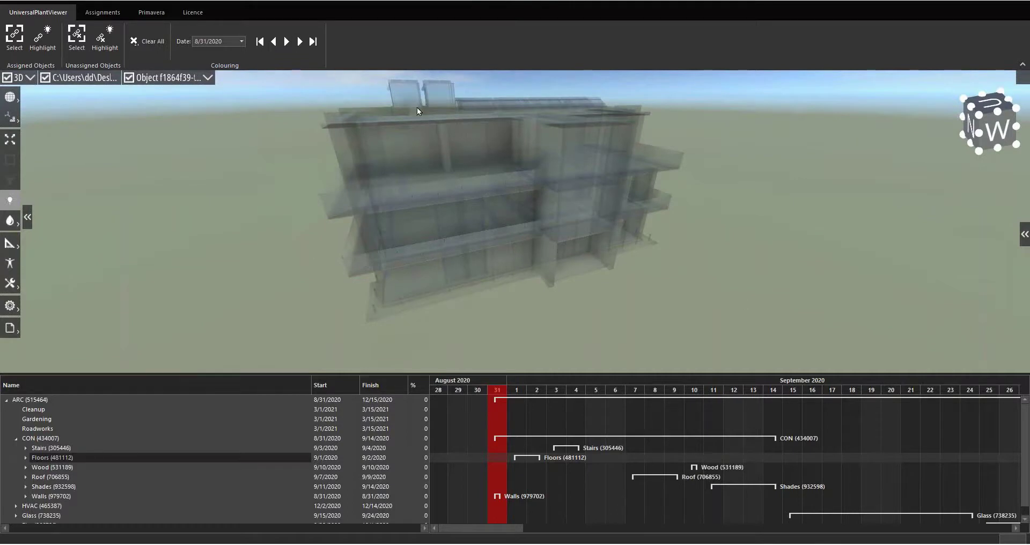
Step: Advance the 4D simulation one step at a time to 9/3/2020, inspecting the walls, floors and stairs as they are built
click(299, 42)
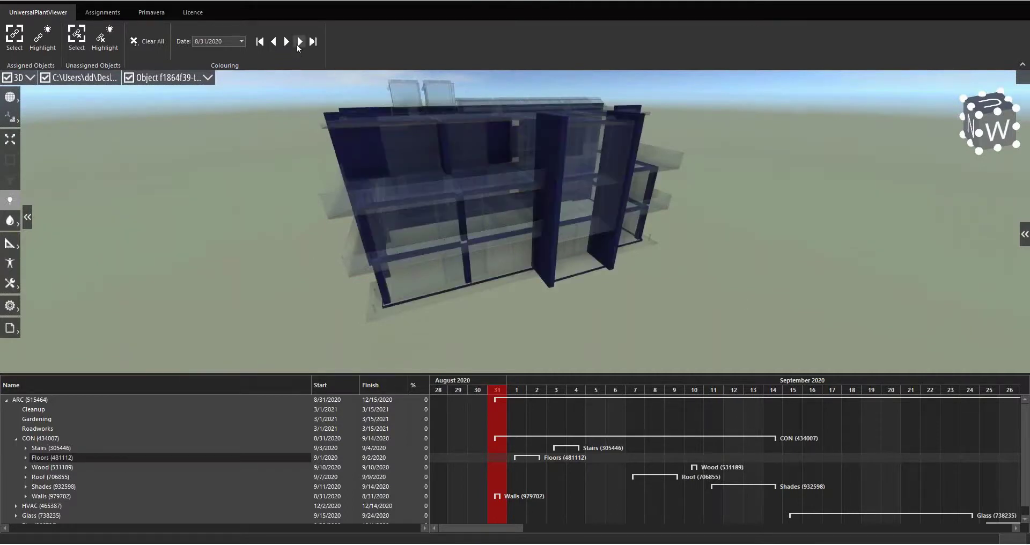
middle_drag(427, 180, 449, 178)
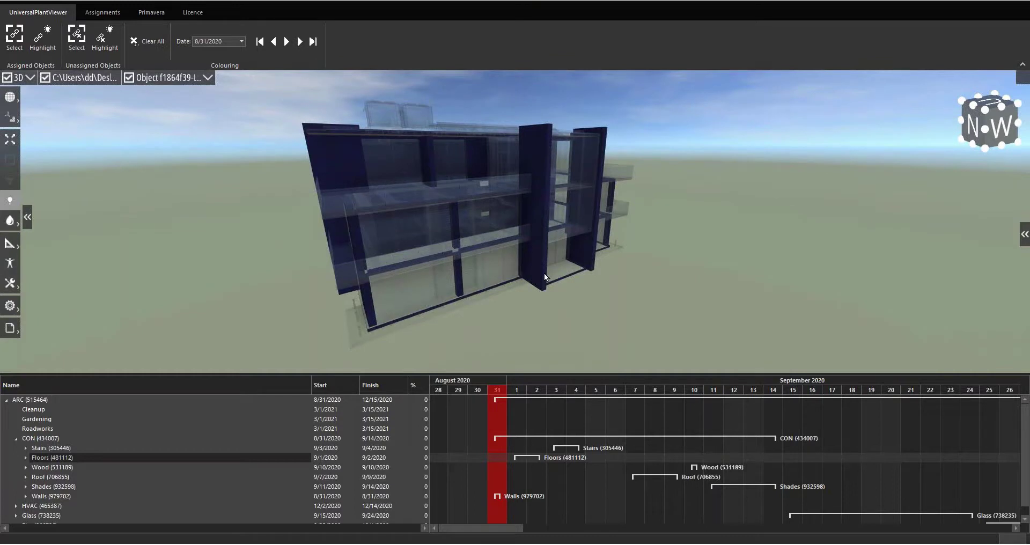
middle_drag(536, 219, 516, 223)
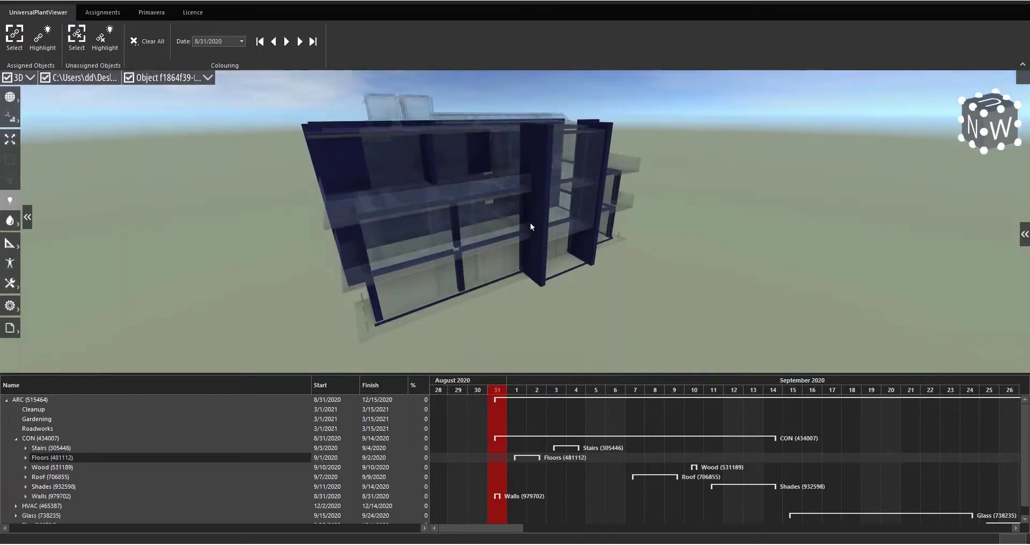
click(300, 42)
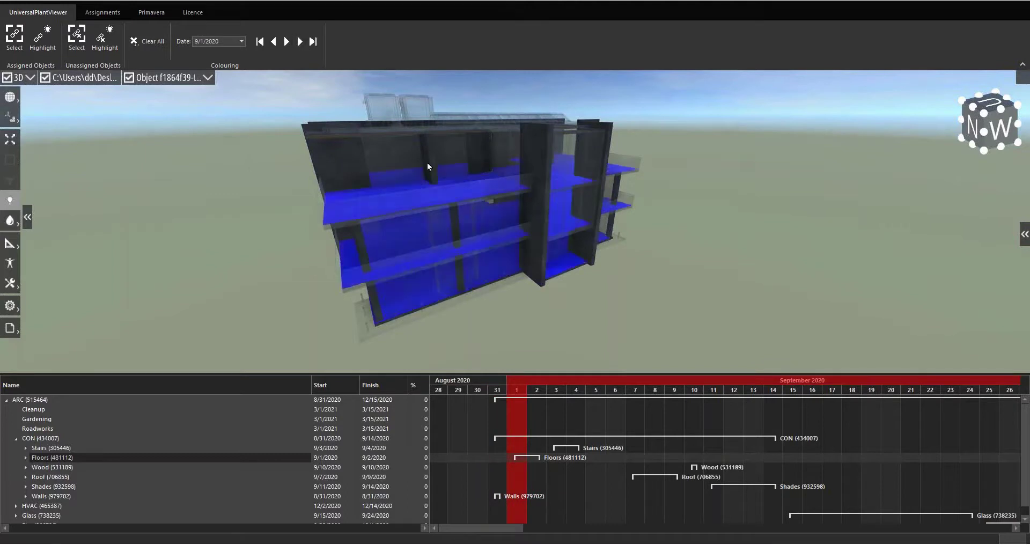
middle_drag(482, 205, 452, 172)
middle_drag(501, 224, 392, 143)
click(300, 42)
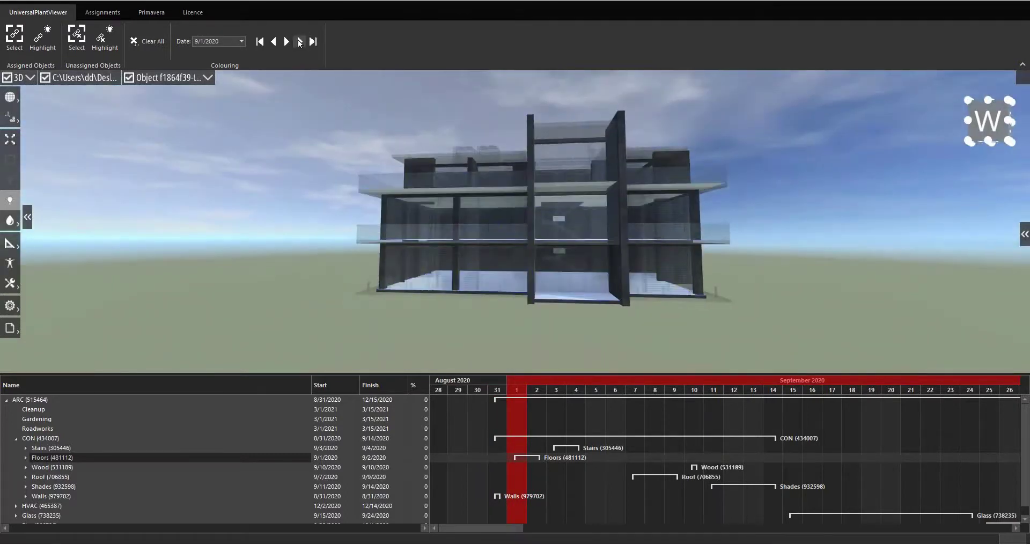
click(300, 42)
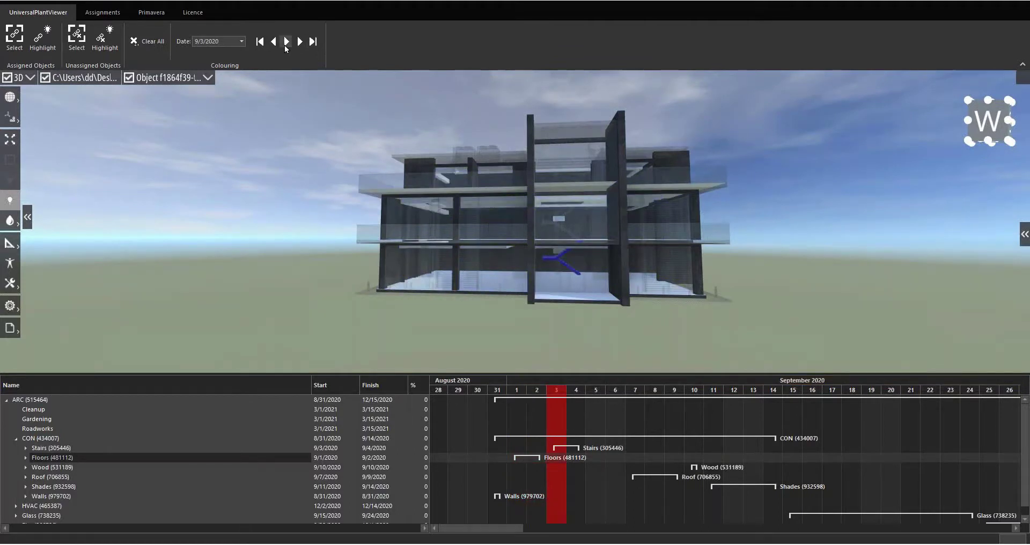
Step: Play the construction simulation forward from 9/3/2020 and watch the building progress up close from its west side
click(285, 42)
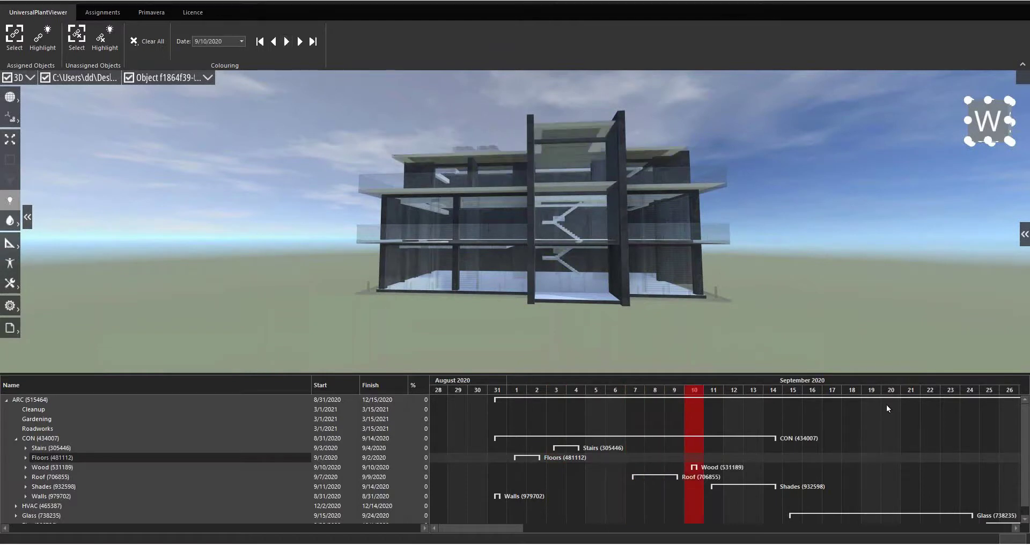
middle_drag(486, 240, 524, 230)
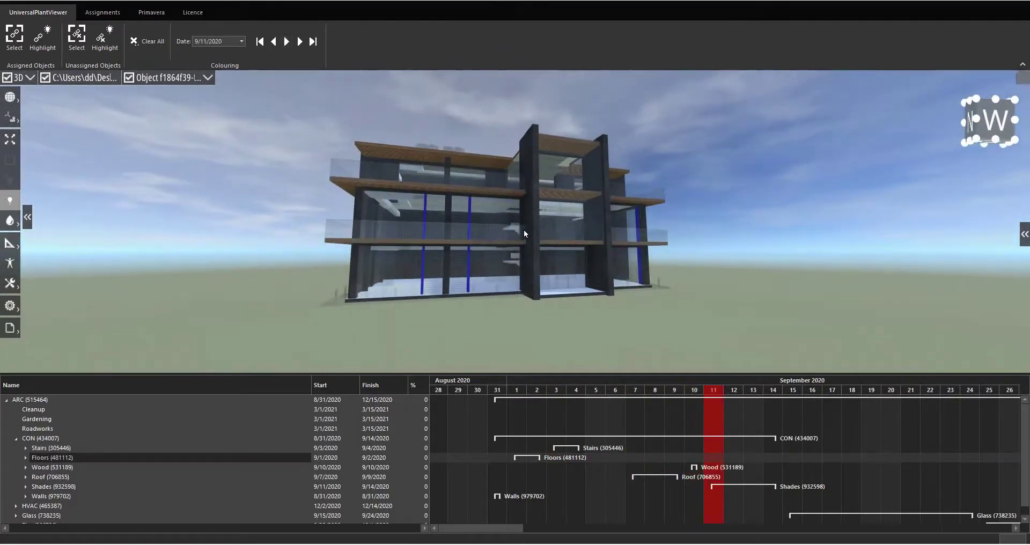
scroll(523, 230, up, 2)
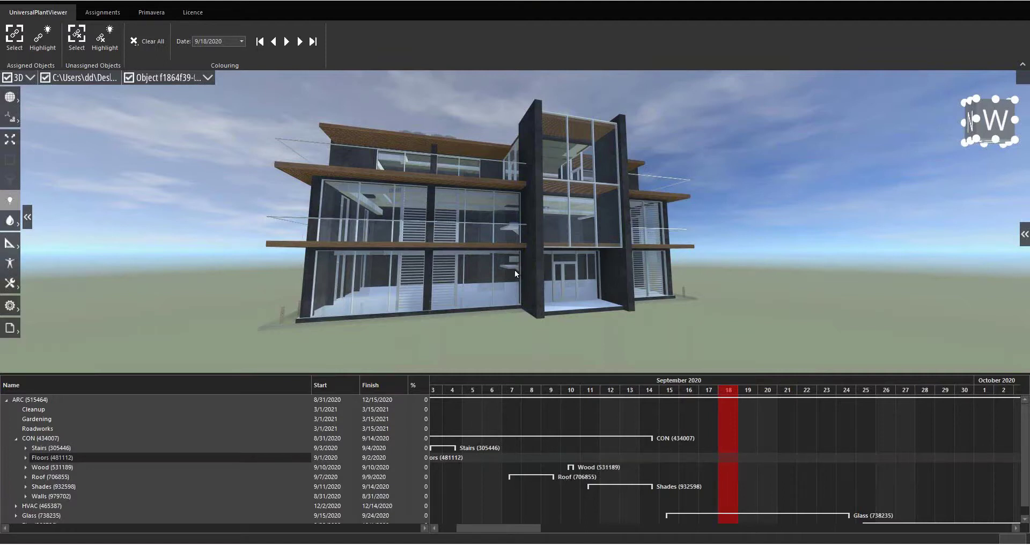
middle_drag(443, 234, 432, 236)
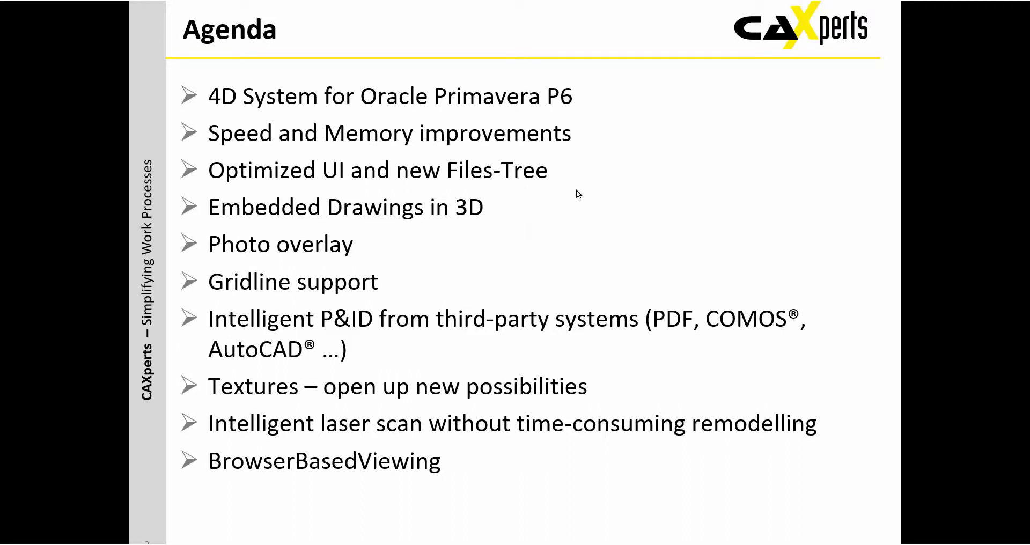
Step: Switch to the Data (D:) File Explorer window, launch UniversalPlantViewer.exe and open the recent project D:\#_Webinar\DemoPlant\
key(alt+Tab)
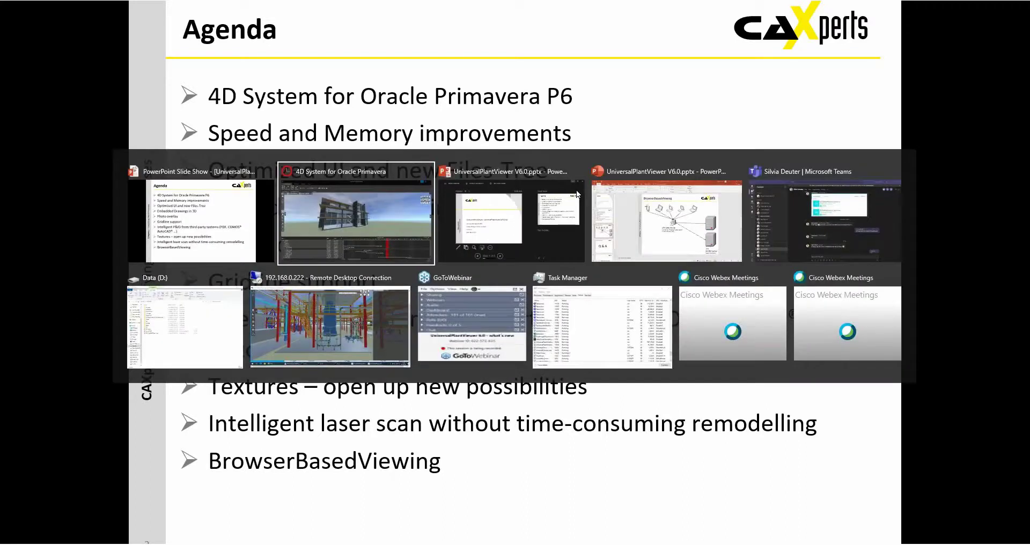
key(alt+Tab)
key(alt+Tab)
key(alt+Tab)
key(alt+Tab)
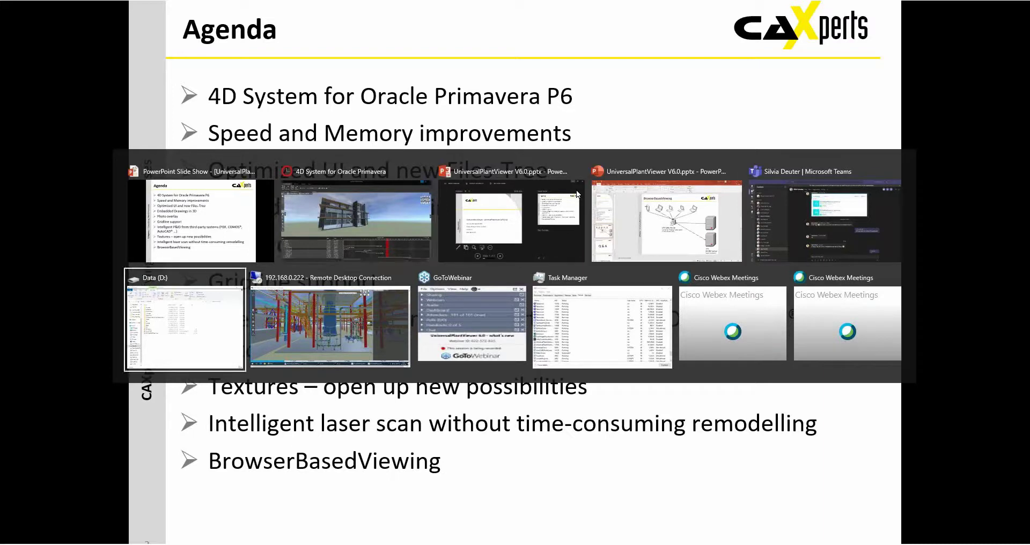
click(400, 299)
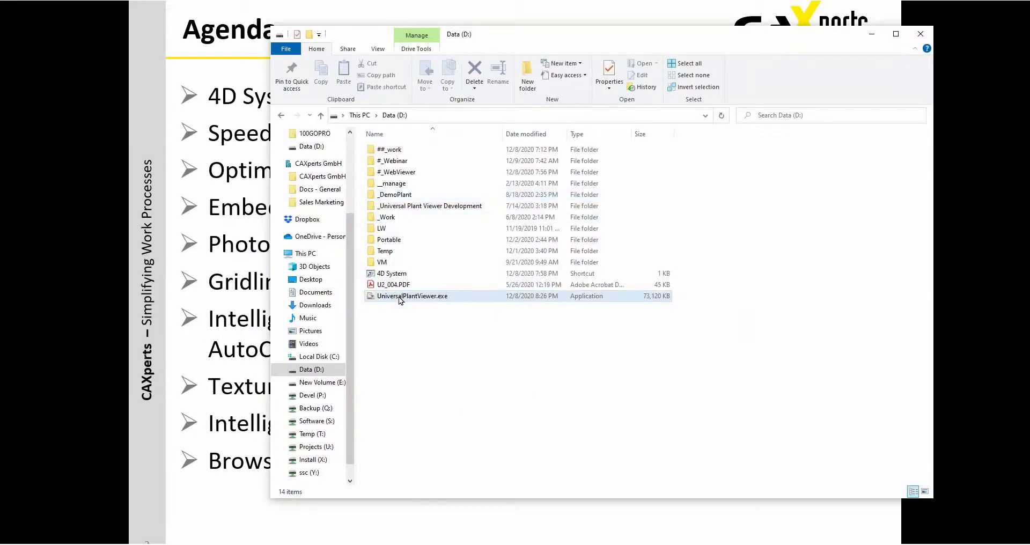
click(400, 298)
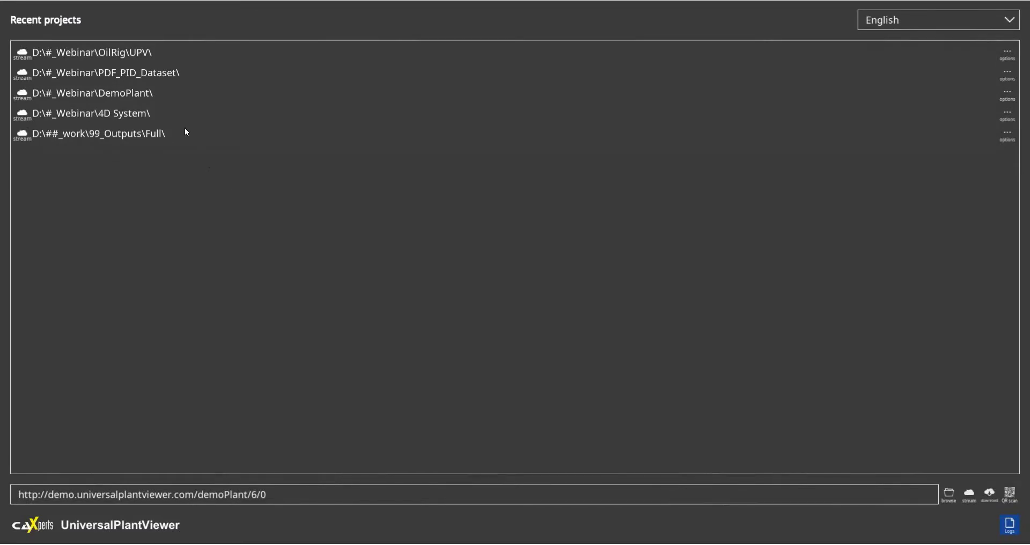
click(157, 95)
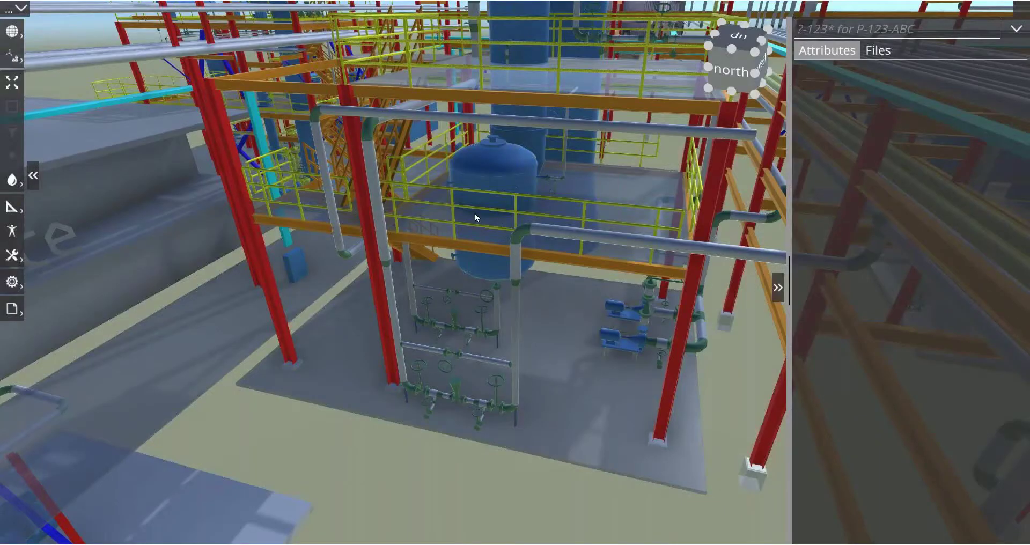
mouse_move(475, 215)
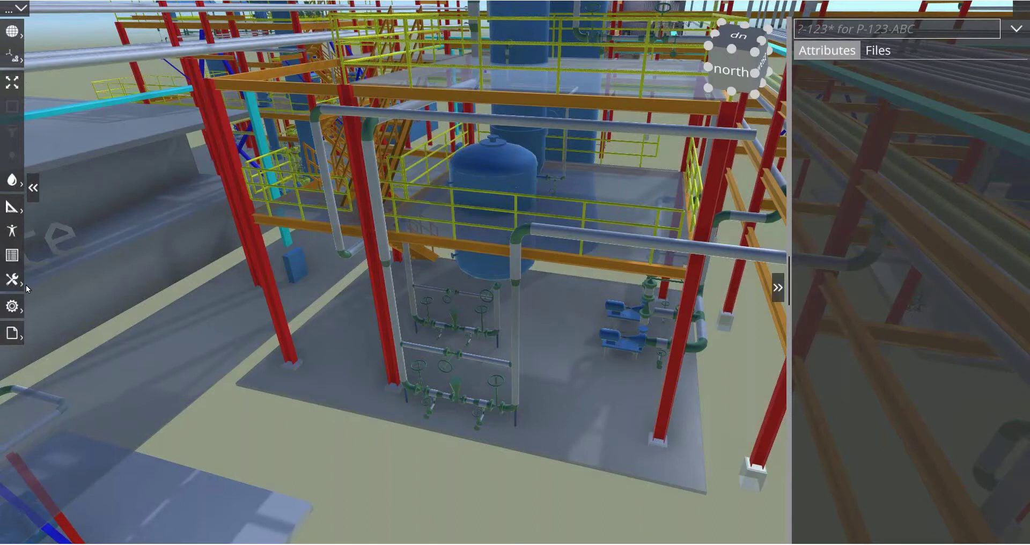
mouse_move(272, 201)
mouse_move(25, 69)
click(13, 33)
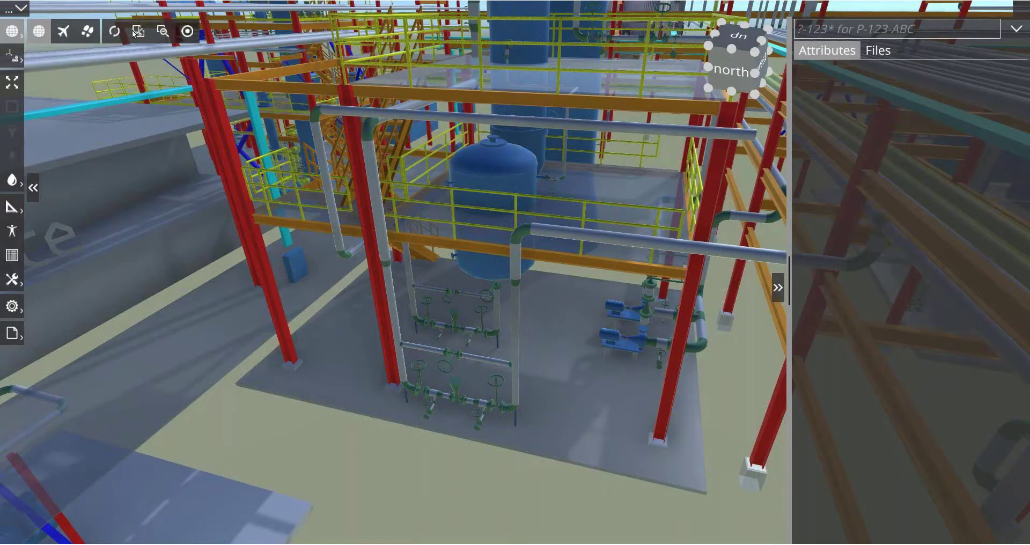
click(10, 32)
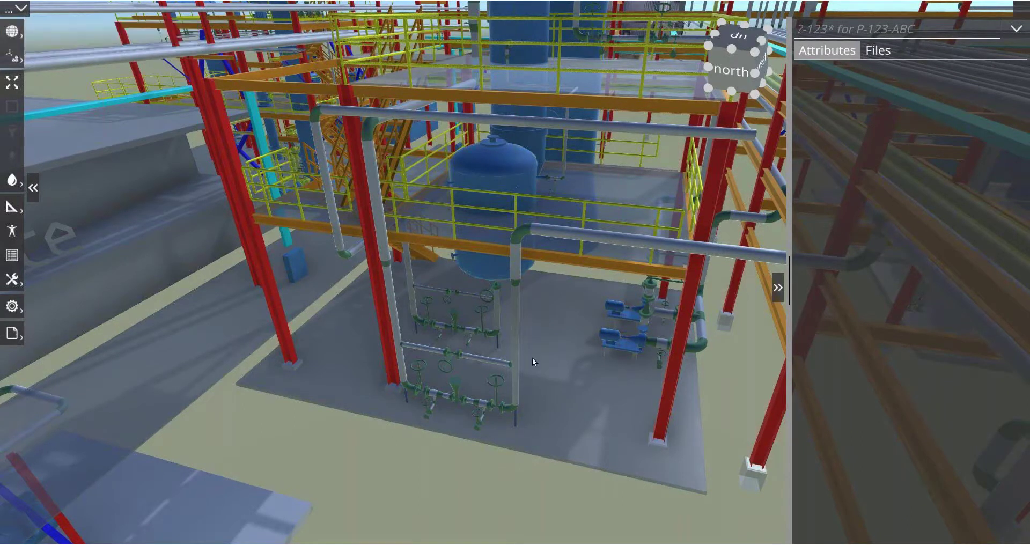
Step: Select the ground slab and the tall vertical vessel, and apply volume clipping around both objects
click(559, 365)
drag(550, 375, 496, 242)
ctrl+click(499, 112)
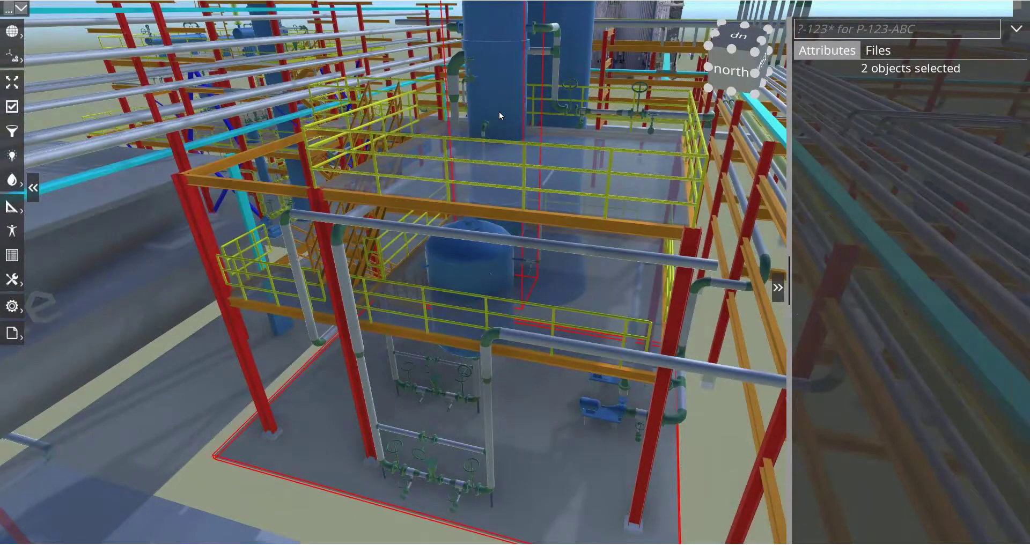
click(15, 59)
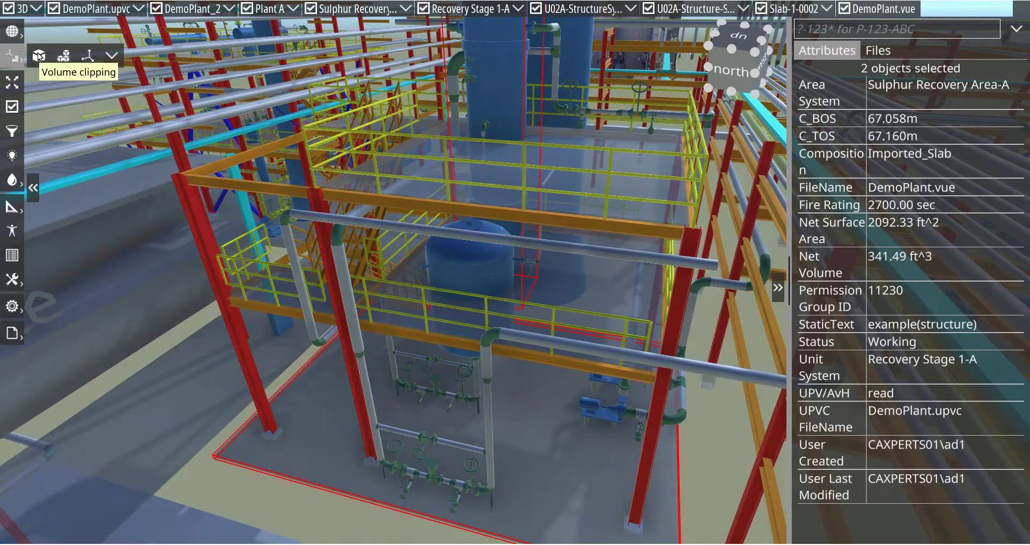
click(38, 53)
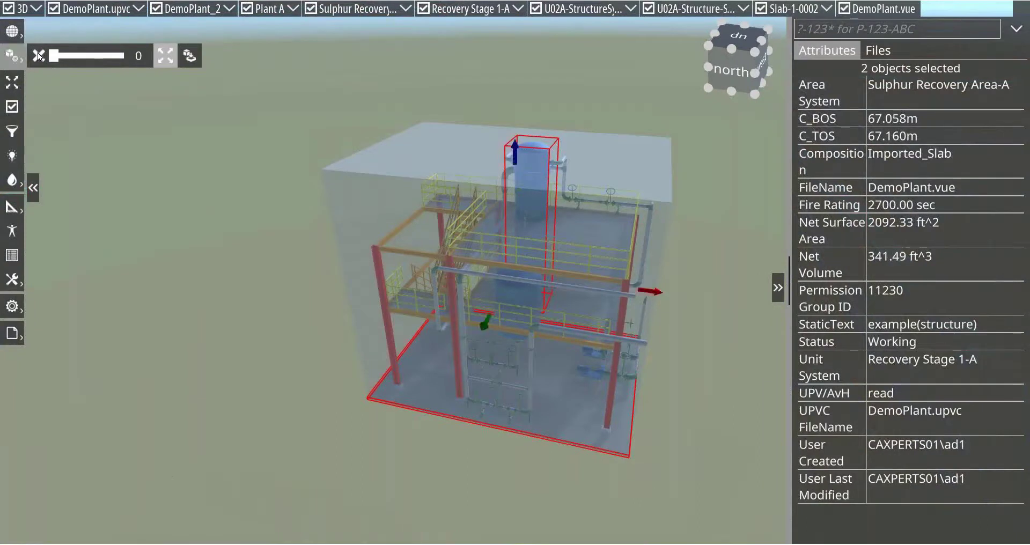
click(11, 60)
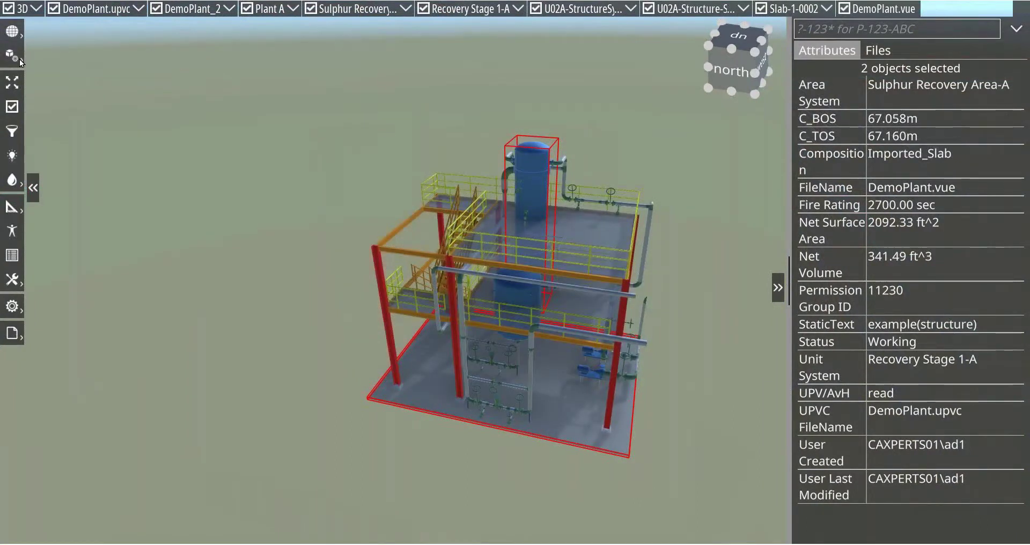
Step: Select the upper horizontal pipe in the clipped area, and lower the clipping volume's top below the upper platform
click(496, 277)
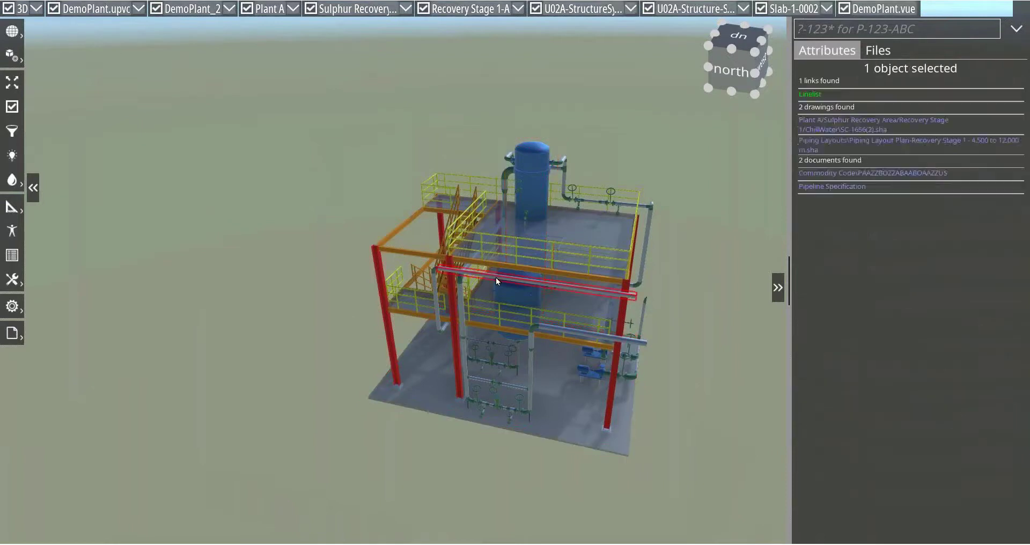
scroll(530, 254, up, 3)
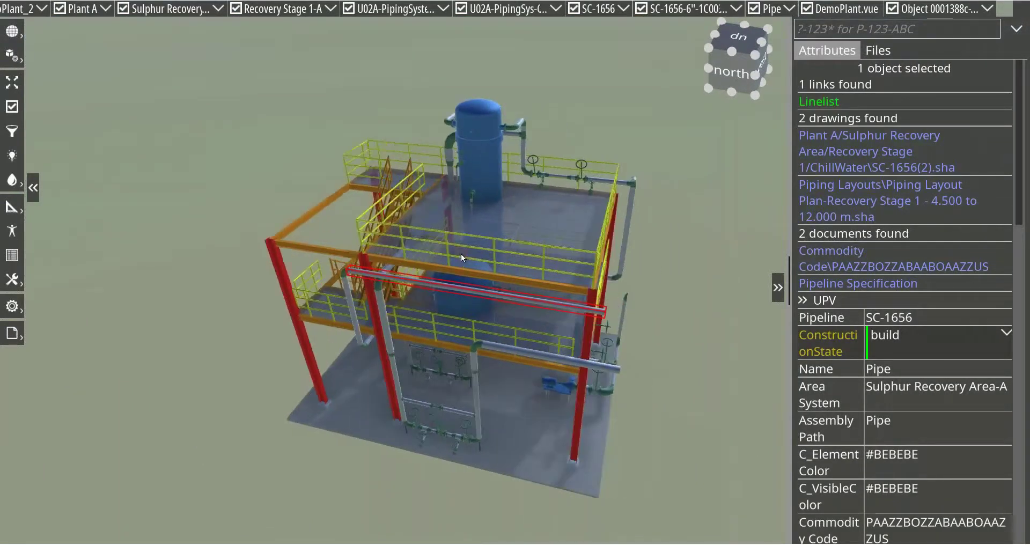
click(12, 56)
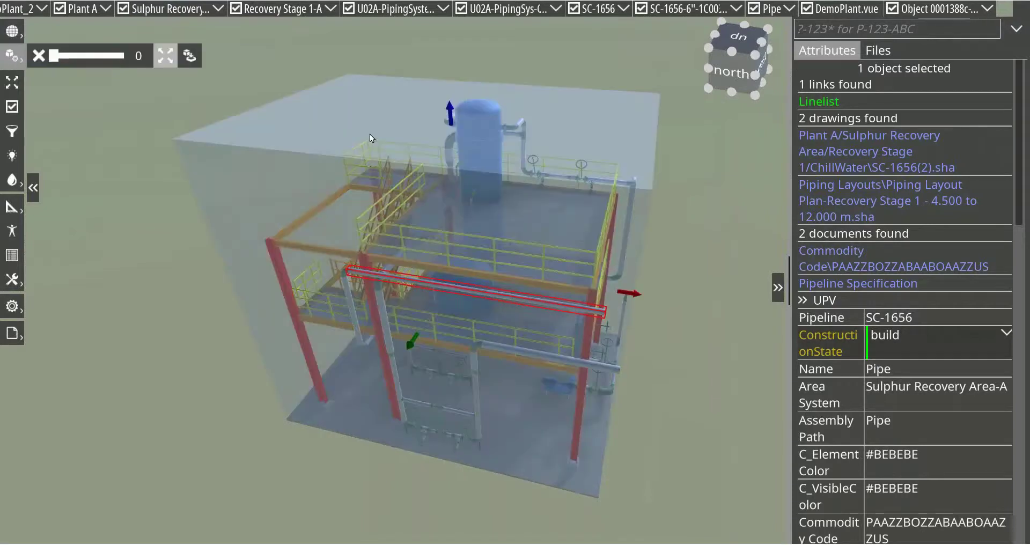
drag(400, 352, 405, 303)
click(173, 240)
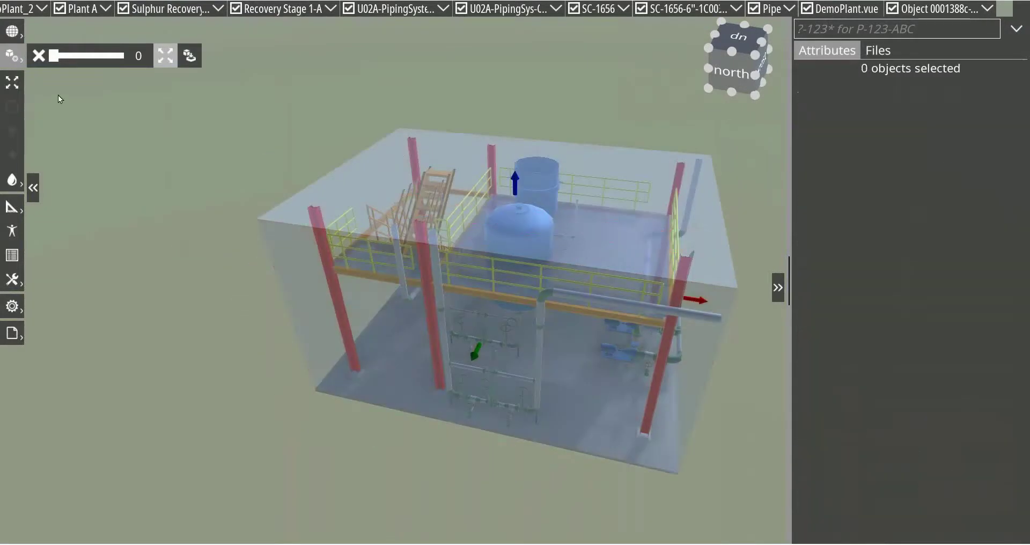
click(4, 56)
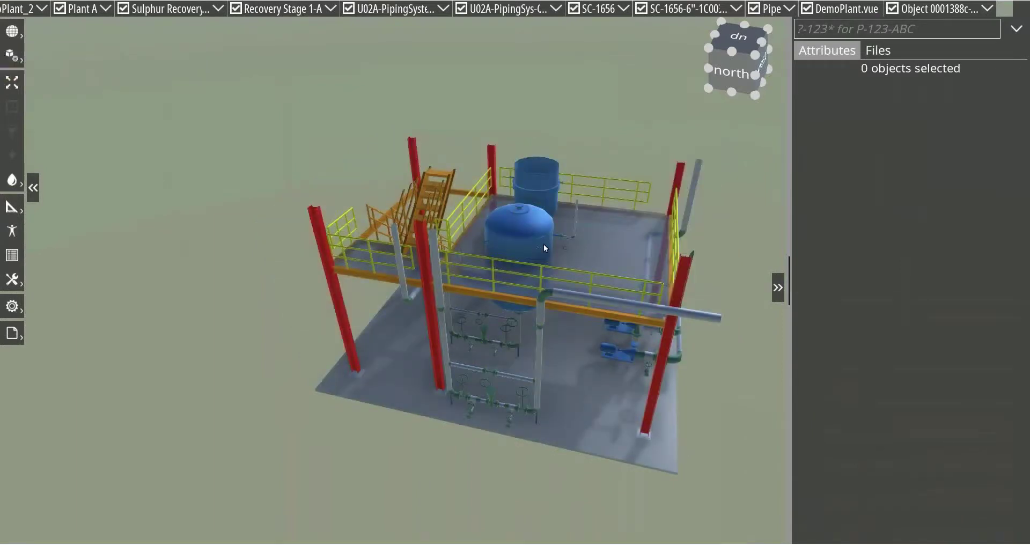
Step: Remove the volume clipping from the model
click(12, 56)
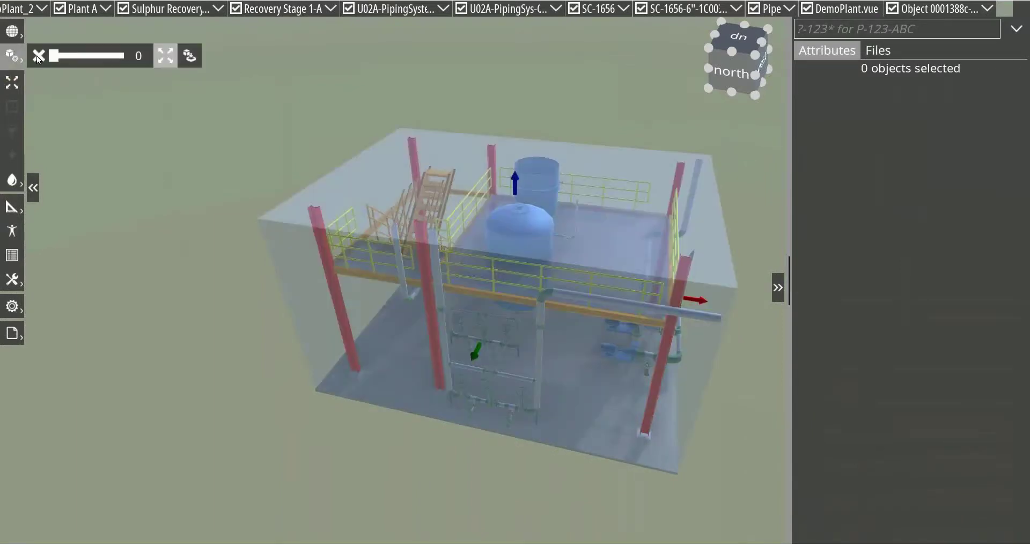
click(37, 56)
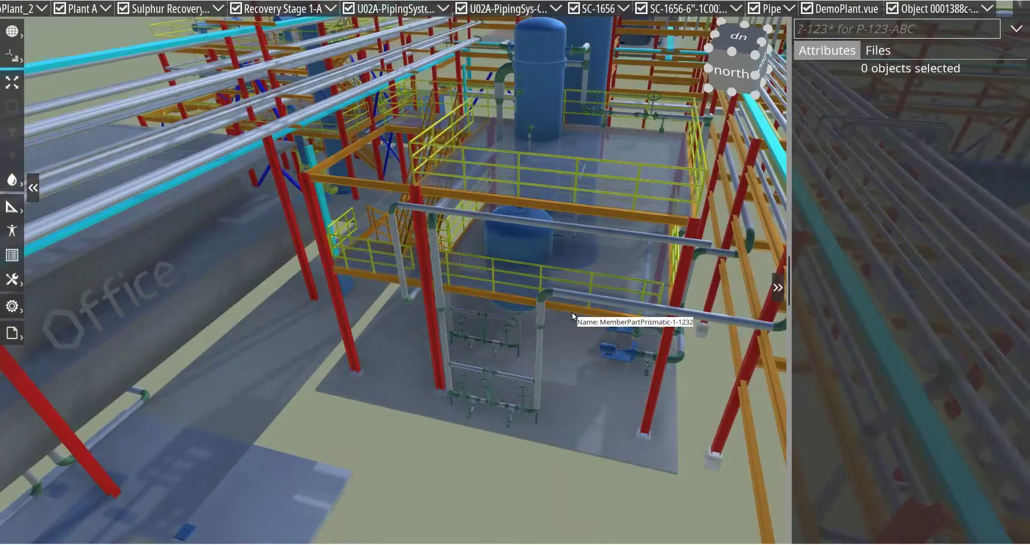
Step: Select the tall vertical vessel E-240 above the upper platform and fit the view to it
middle_drag(547, 288, 468, 285)
scroll(554, 288, up, 2)
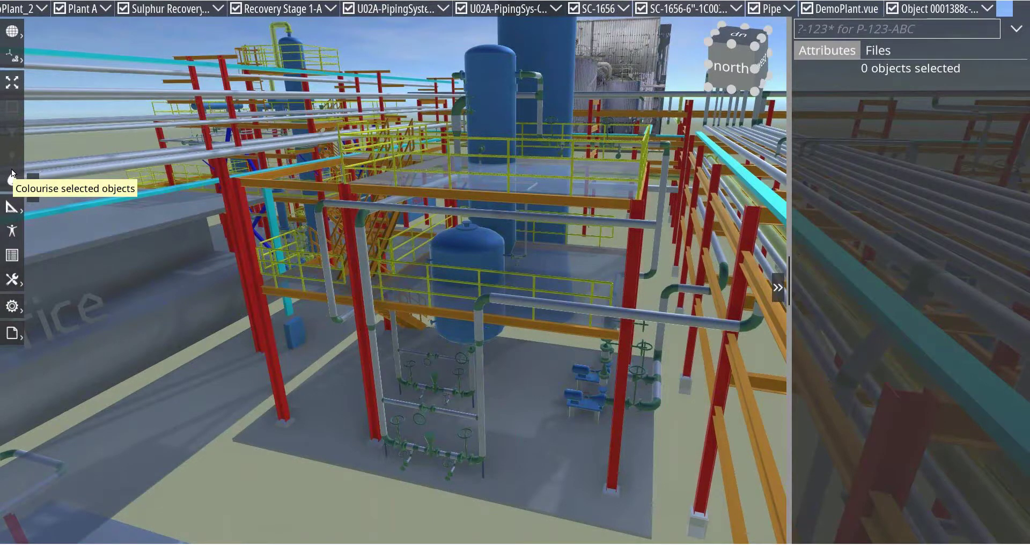
click(490, 85)
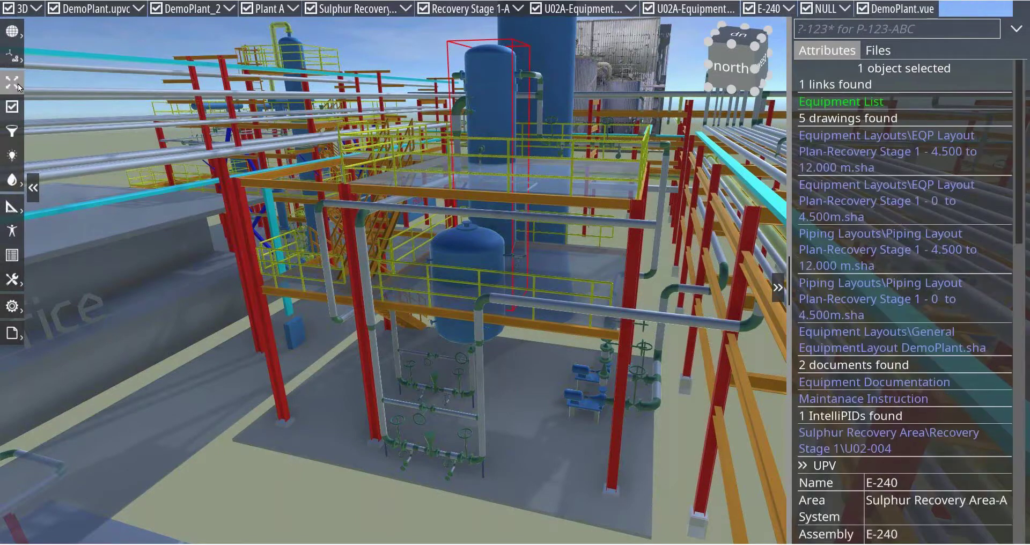
click(12, 82)
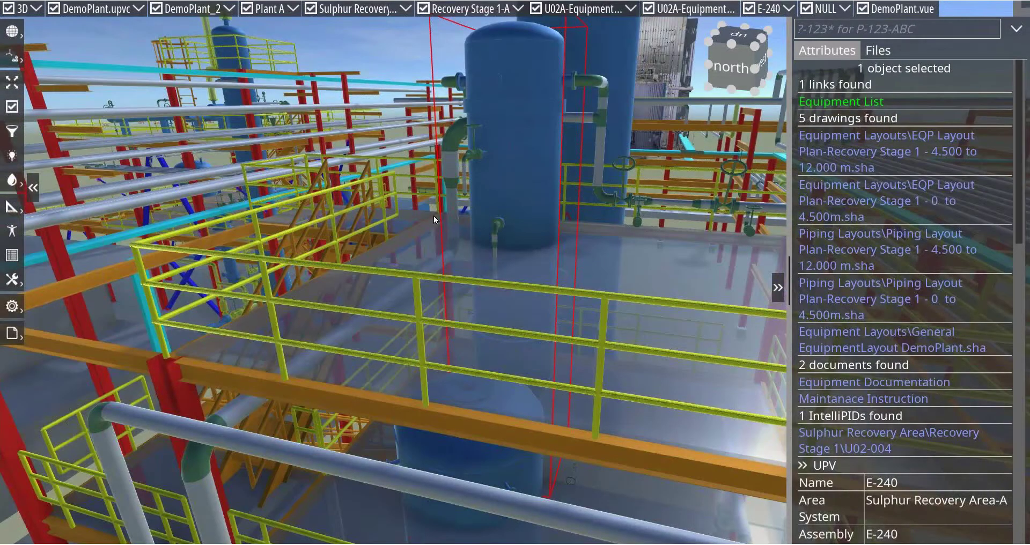
Step: Add the lower vessel and the ground slab to the selection, and hide and re-show the three selected objects
scroll(433, 215, down, 3)
scroll(430, 214, down, 2)
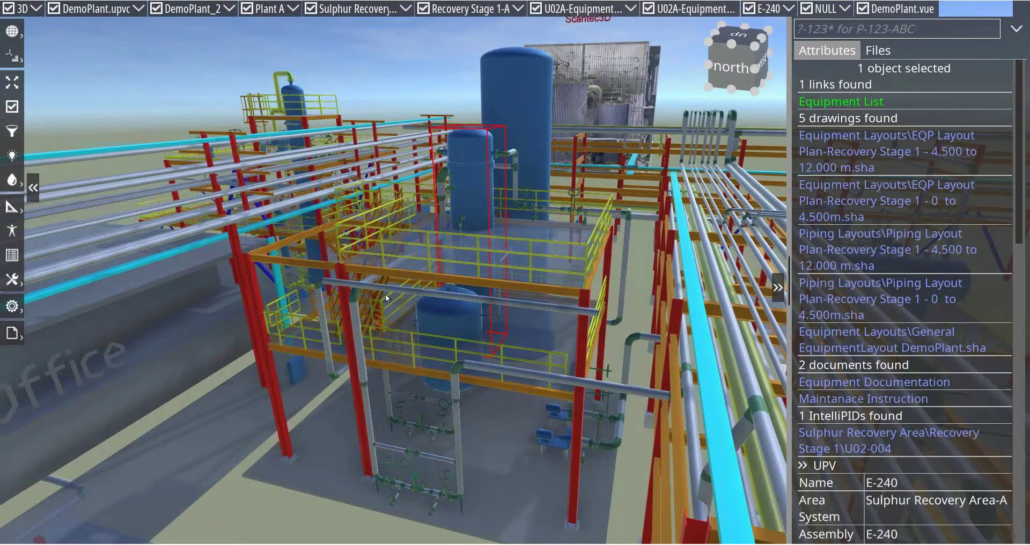
ctrl+click(433, 317)
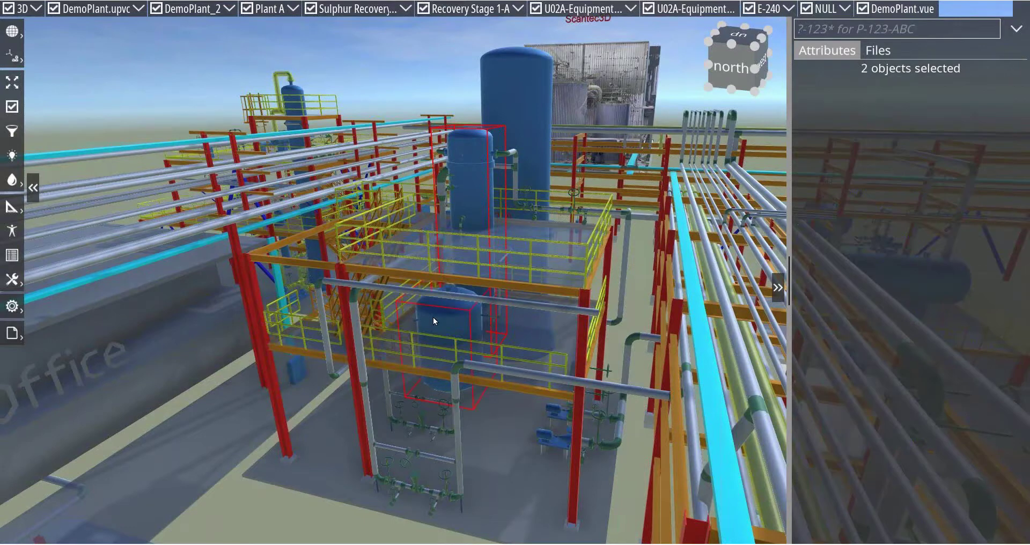
ctrl+click(498, 452)
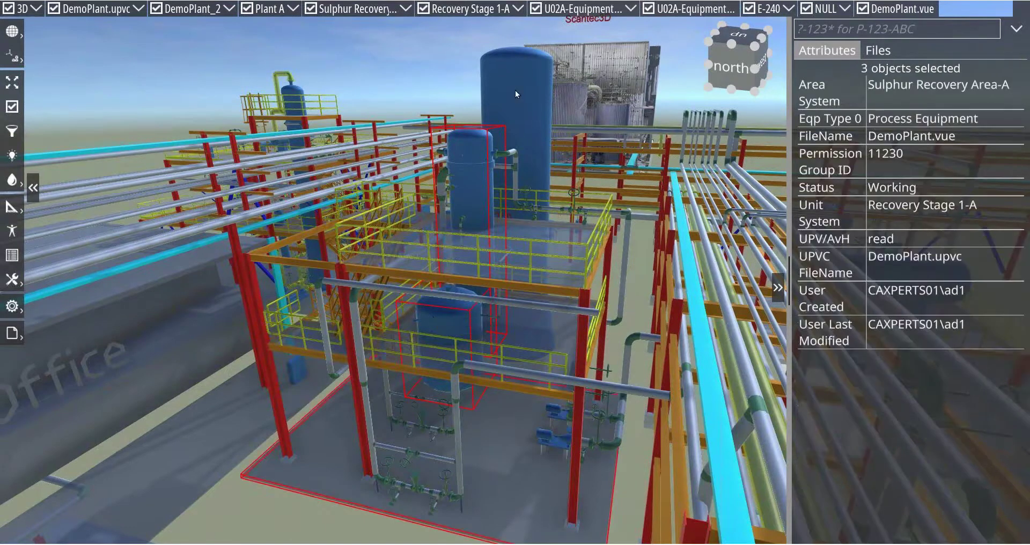
click(13, 107)
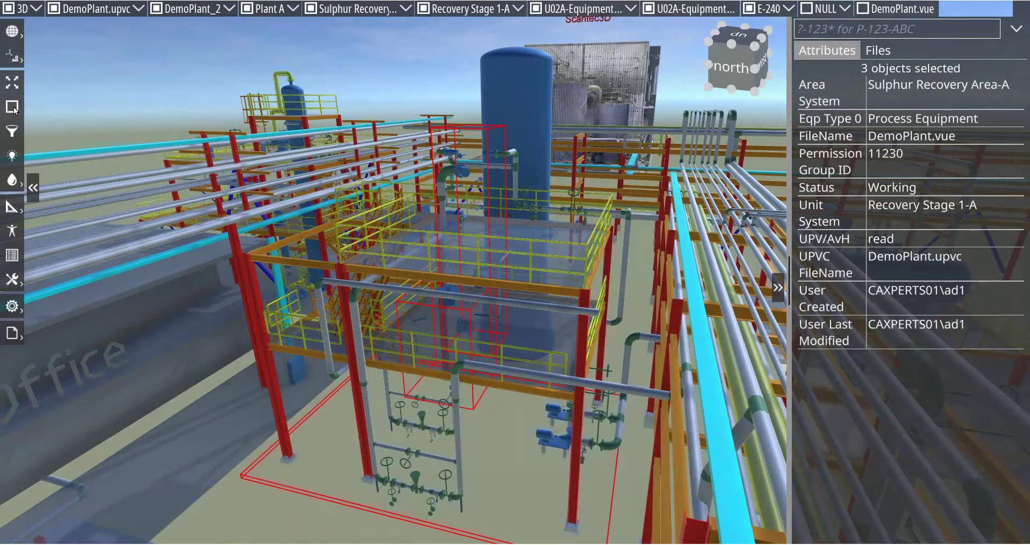
click(12, 107)
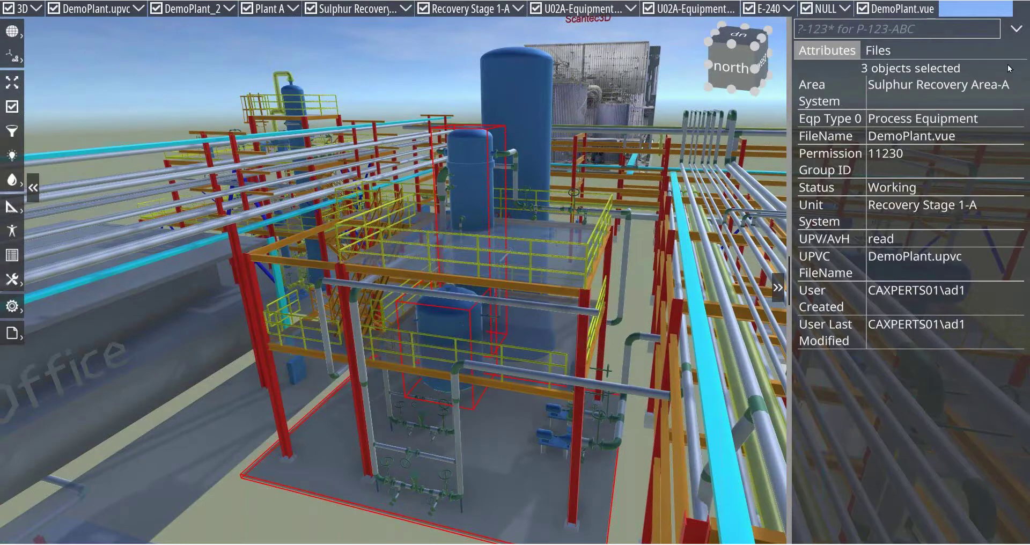
Step: Search the model for *-100 and select all matching objects in the Pipeline category
text(*-100)
key(Return)
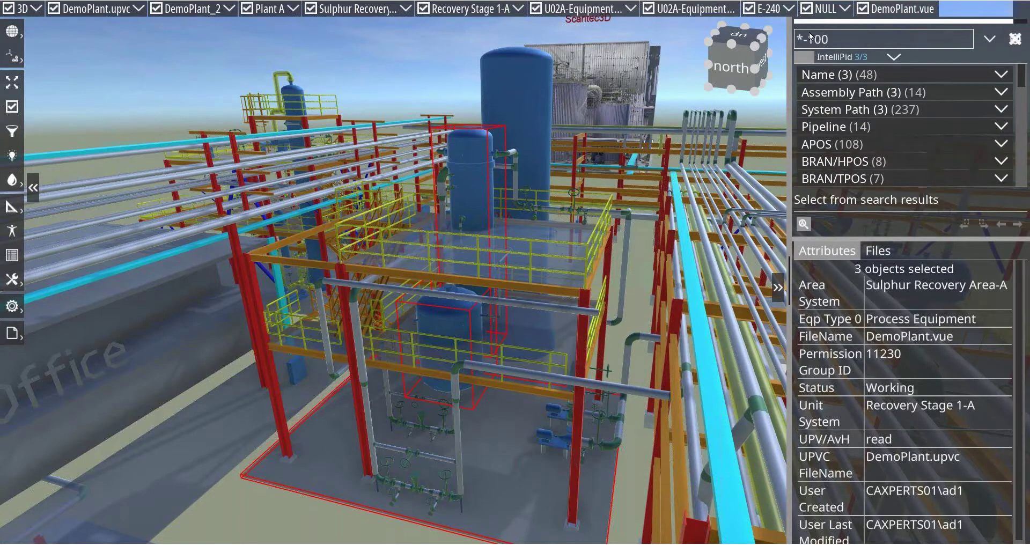
click(833, 131)
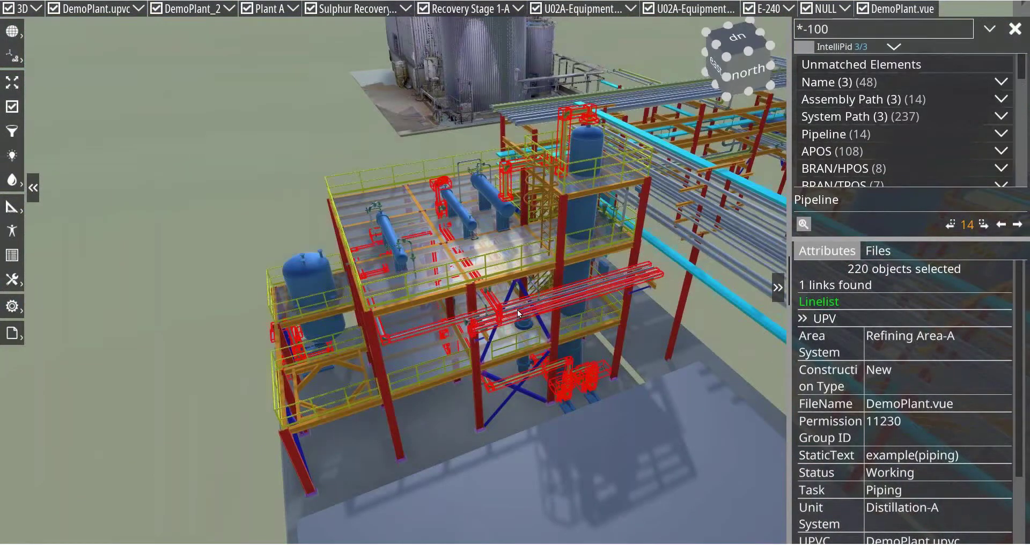
scroll(517, 310, up, 5)
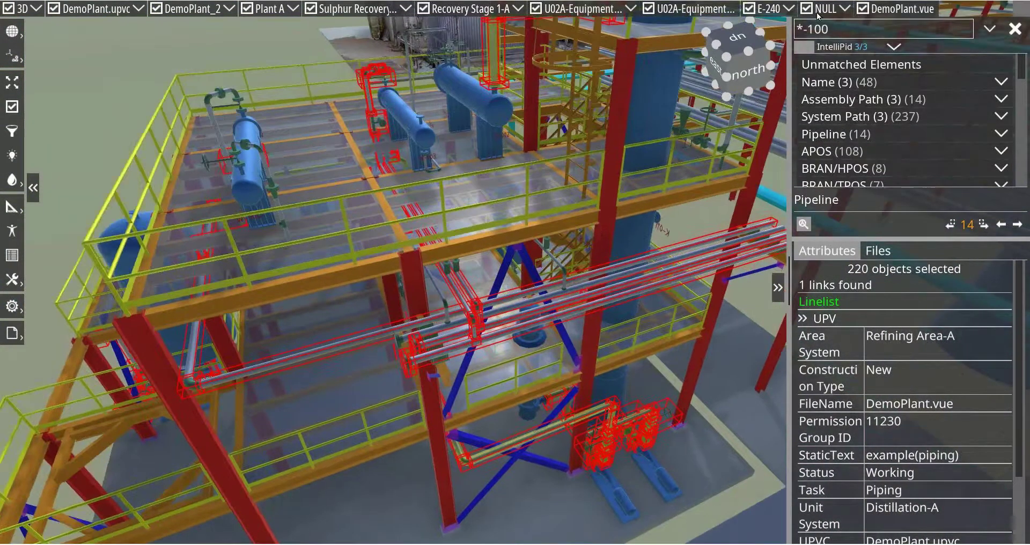
Step: Hide the selected *-100 pipelines and show them again
click(11, 108)
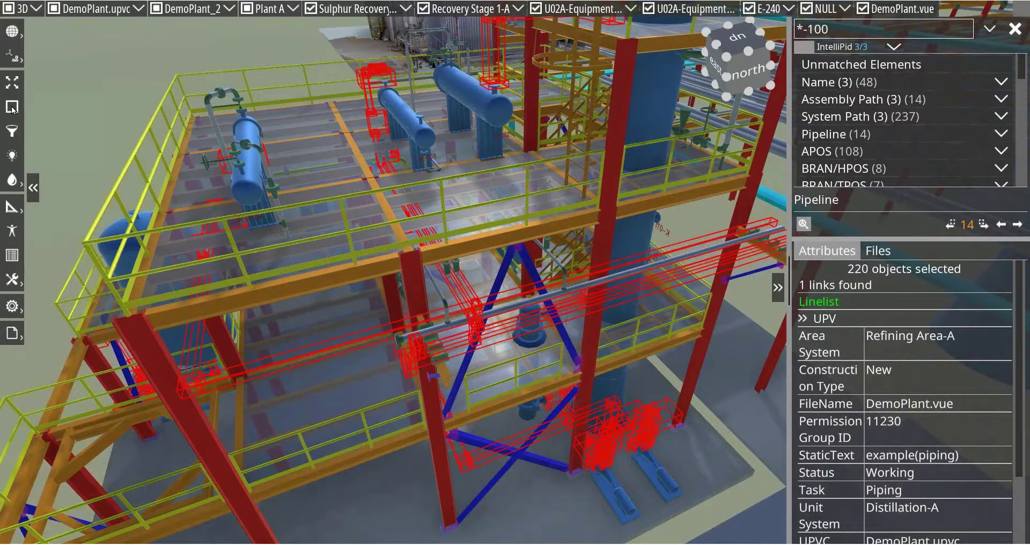
click(12, 107)
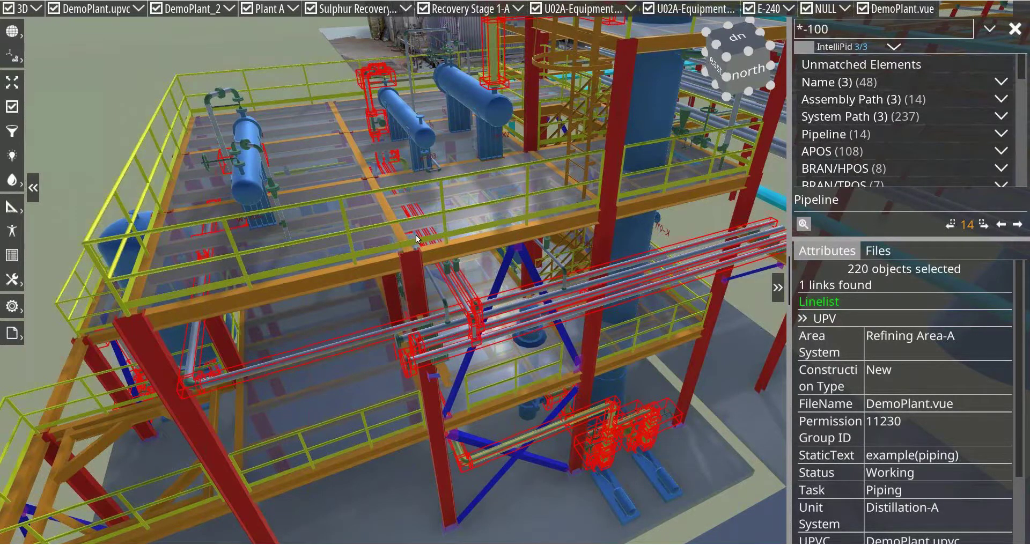
scroll(411, 234, down, 3)
drag(411, 234, 378, 231)
scroll(392, 230, down, 4)
middle_drag(379, 231, 356, 228)
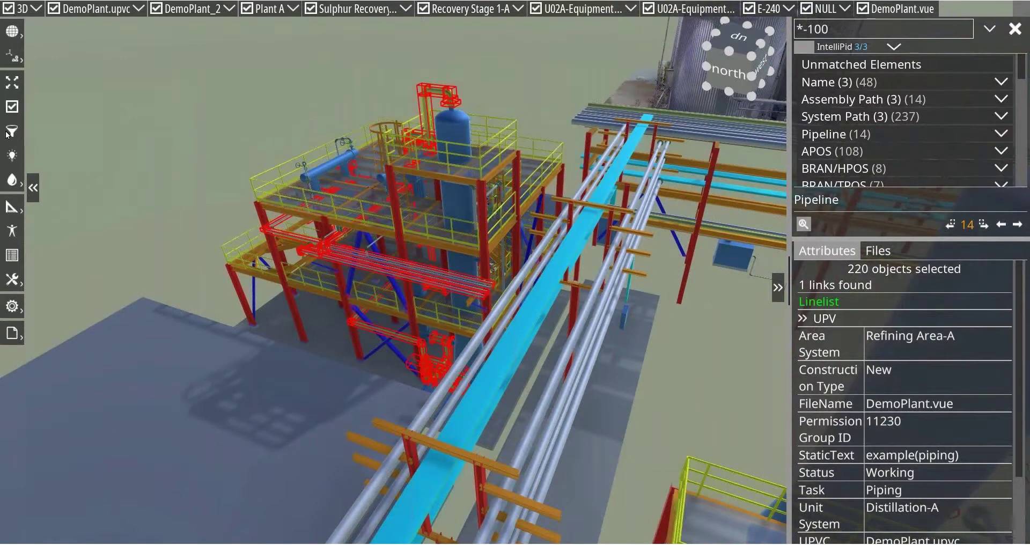
Step: Search the model for MS-* and select all matching objects in the Pipeline category
click(846, 30)
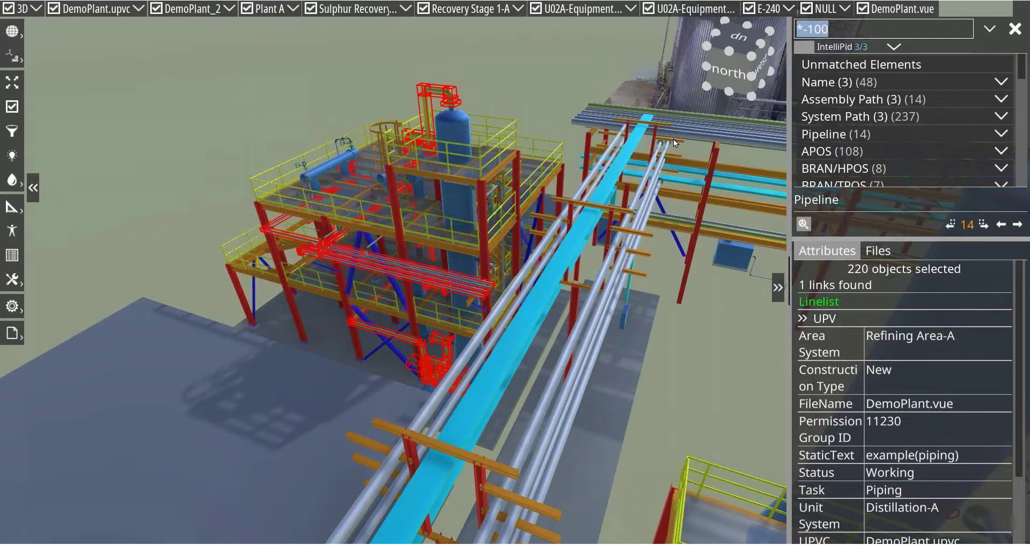
text(MS-)
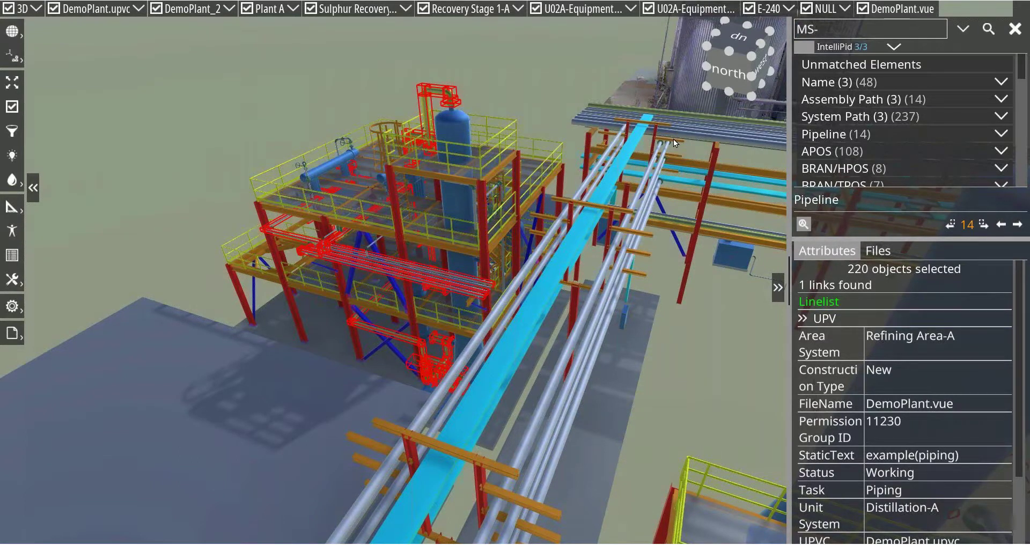
text(*)
key(Return)
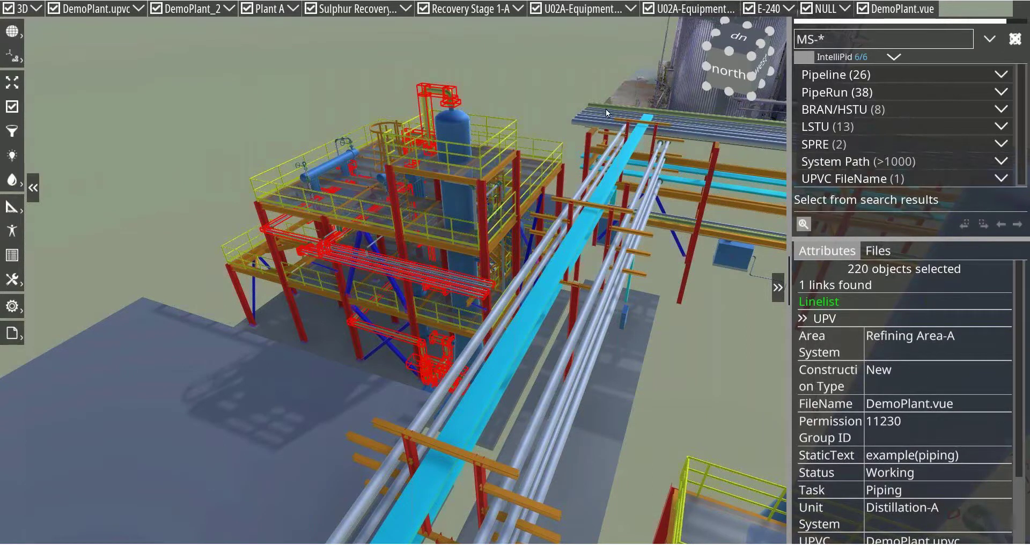
click(819, 83)
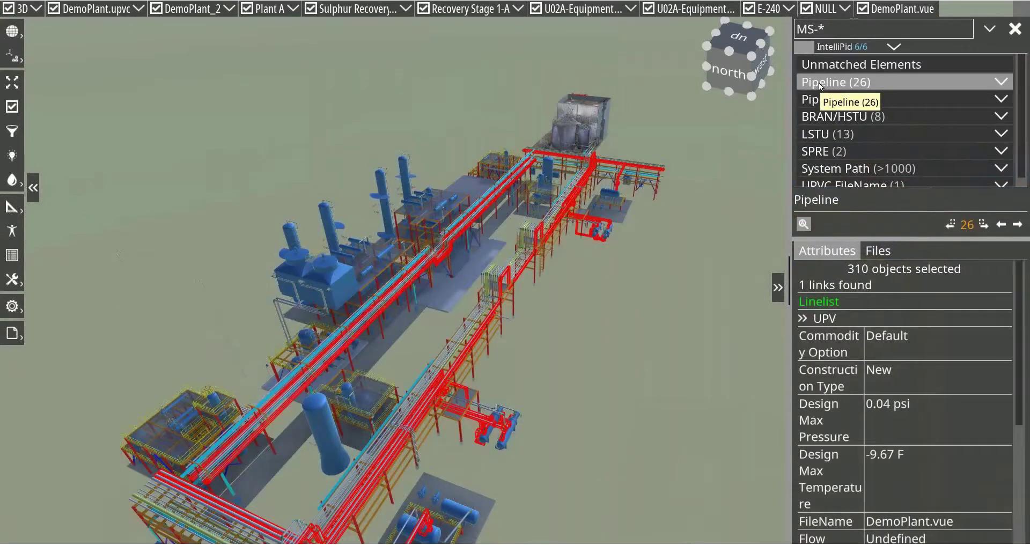
Step: Isolate the selected MS- pipelines so only they are displayed, and clear the selection to inspect them
click(8, 132)
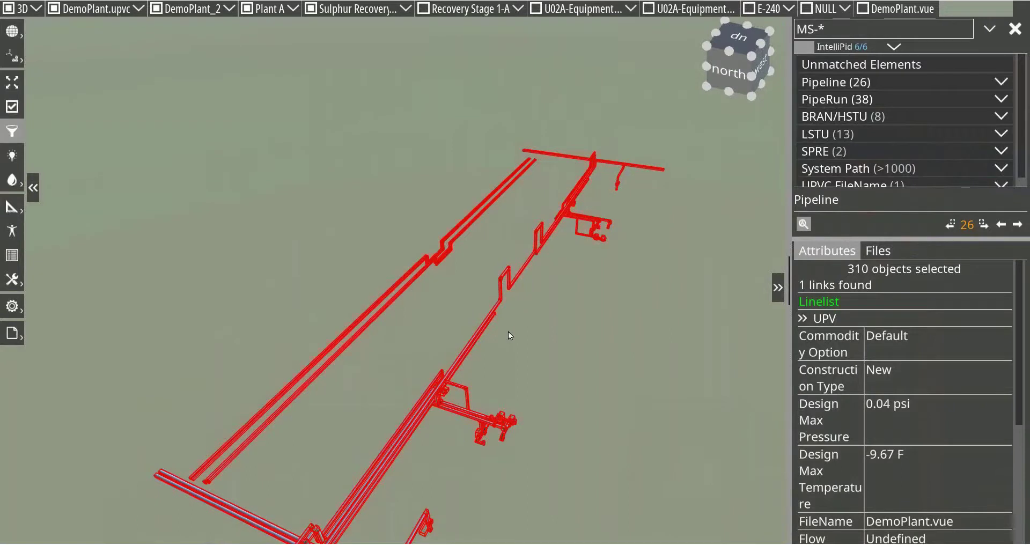
click(507, 331)
scroll(590, 216, up, 5)
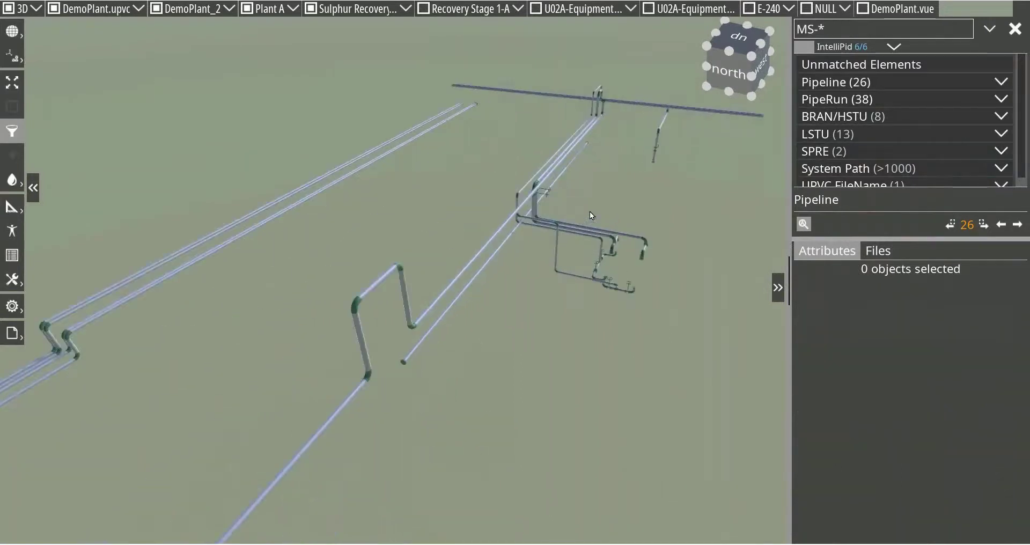
mouse_move(594, 234)
mouse_down()
mouse_move(414, 207)
mouse_move(598, 240)
mouse_up()
scroll(599, 238, down, 5)
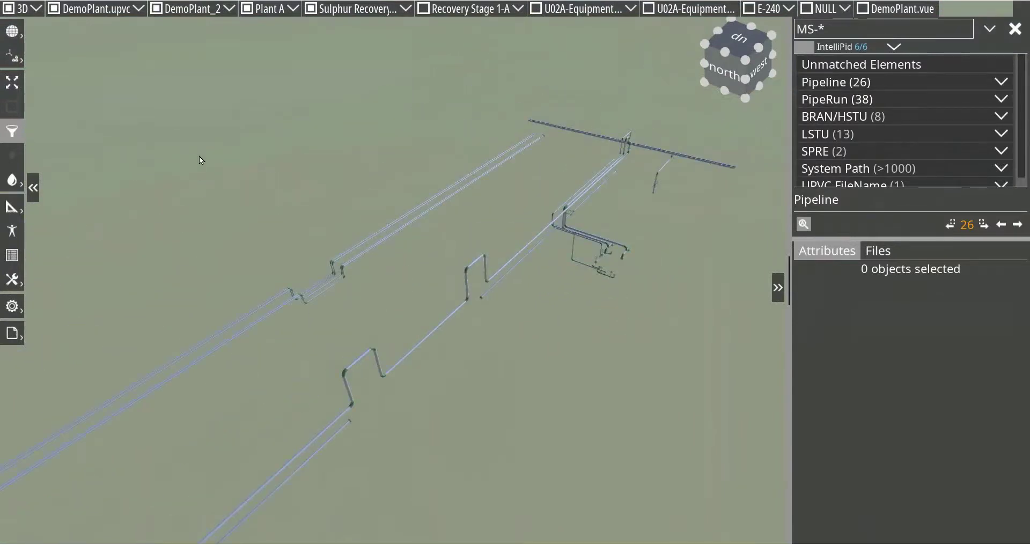
middle_drag(551, 221, 450, 276)
scroll(453, 275, up, 4)
scroll(453, 276, up, 1)
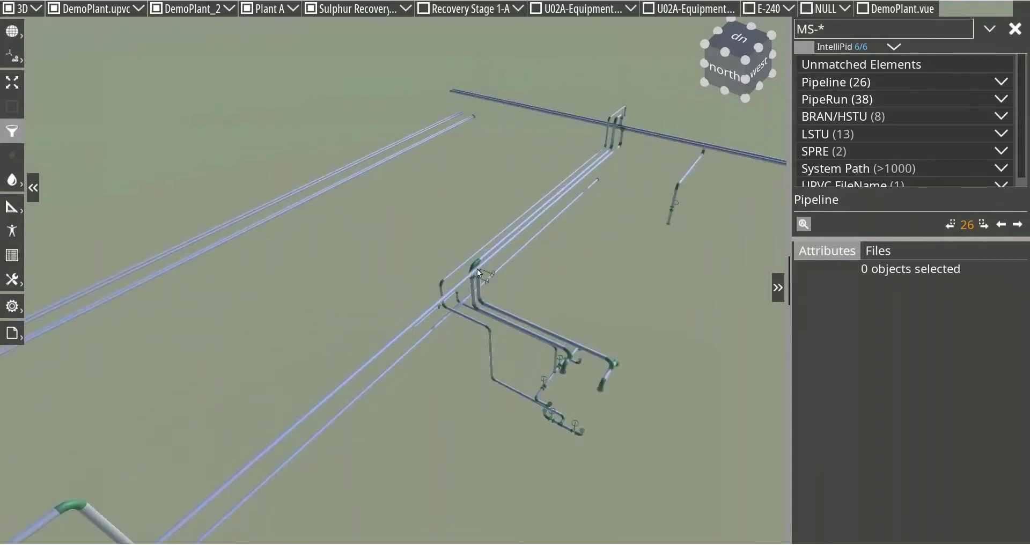
Step: Clear the MS-* search and end the isolation to display the whole plant model
click(1015, 28)
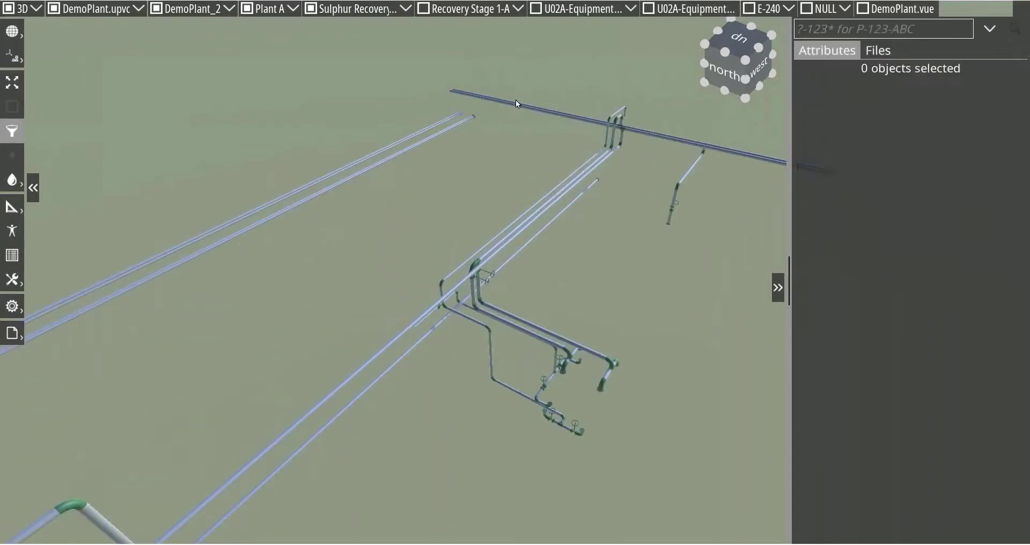
click(11, 127)
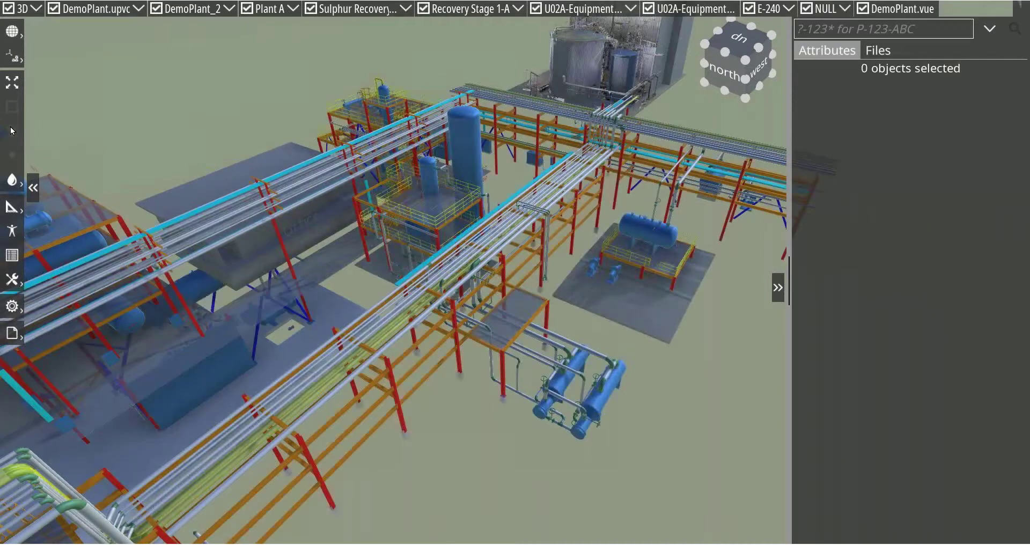
Step: Select vessel E-240 and import the color_system display style to colour the plant's pipelines
click(428, 183)
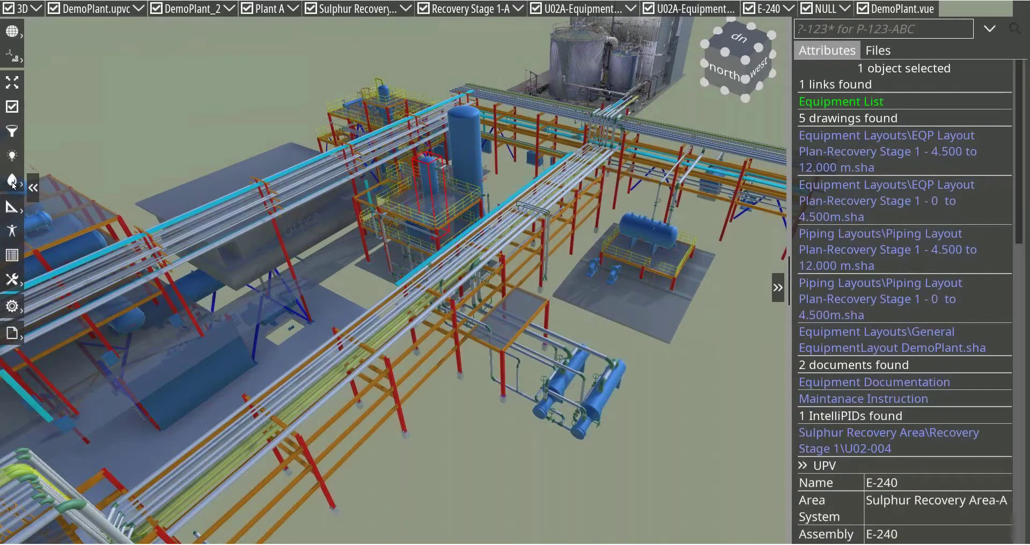
click(19, 331)
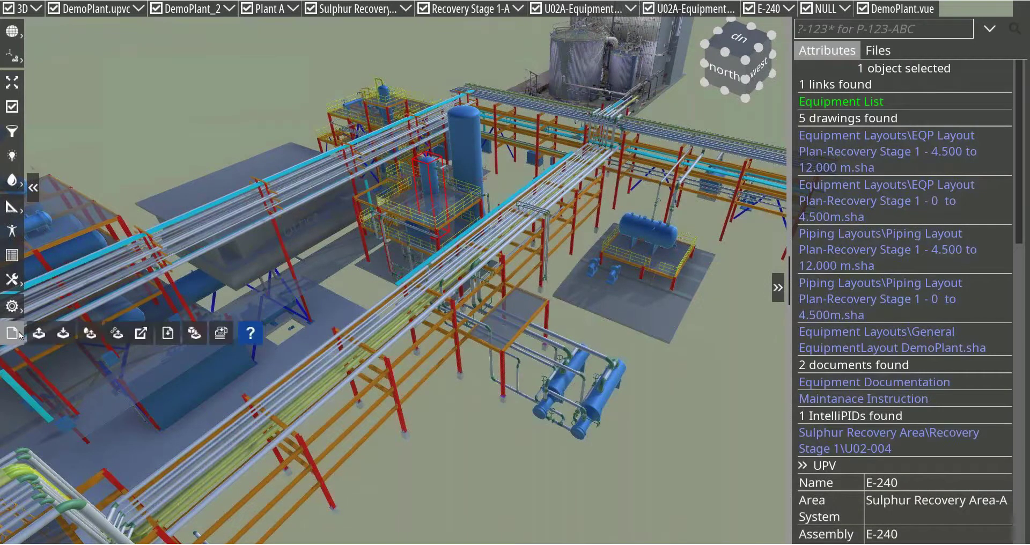
click(90, 333)
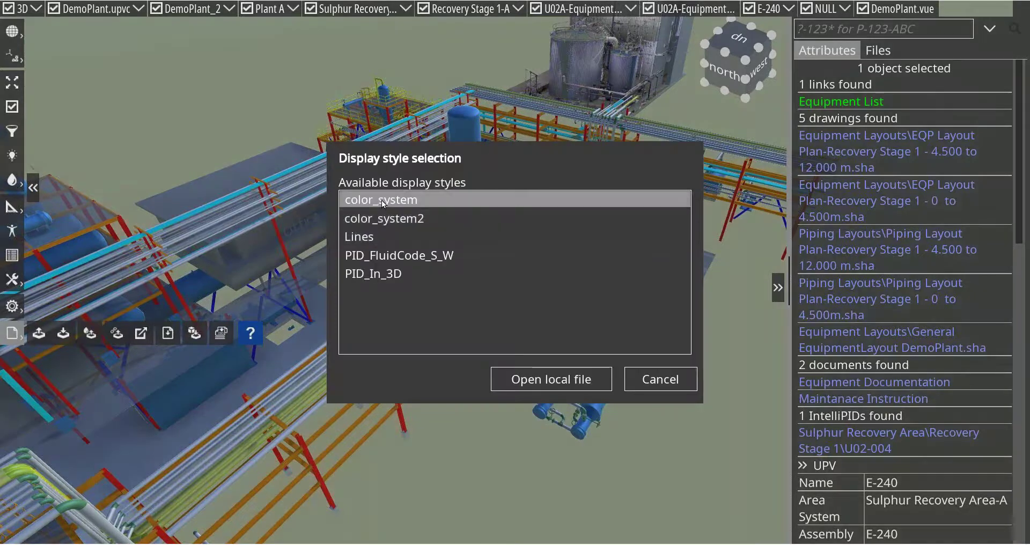
double_click(381, 200)
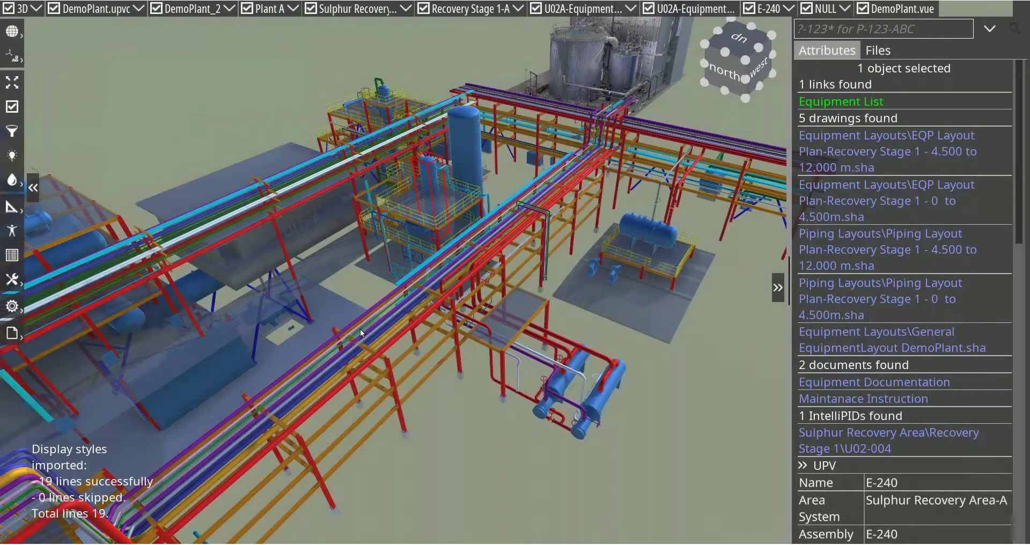
middle_drag(360, 329, 378, 359)
scroll(378, 359, down, 2)
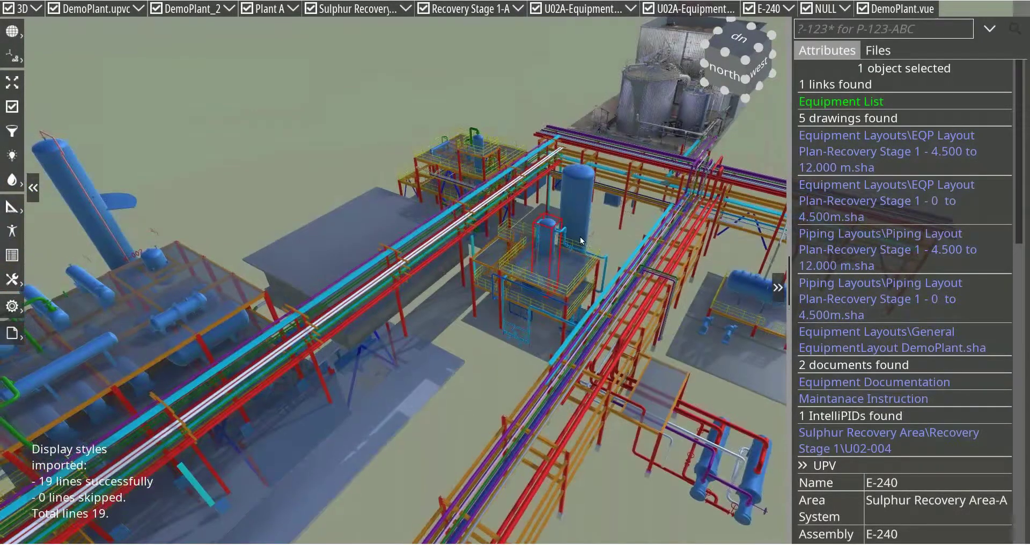
scroll(554, 274, up, 4)
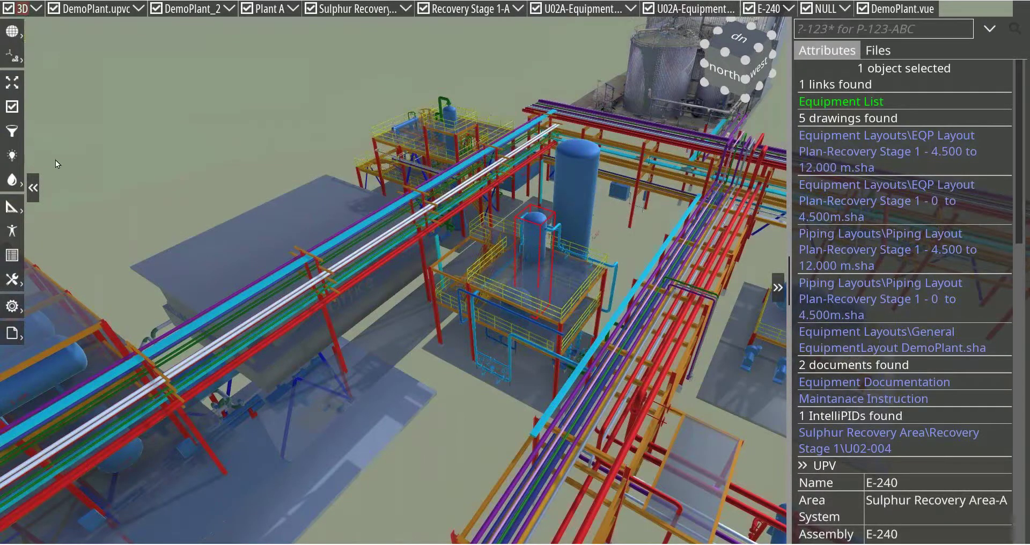
Step: Reset all colours in the model to their defaults and view the area around vessel E-240
mouse_move(11, 181)
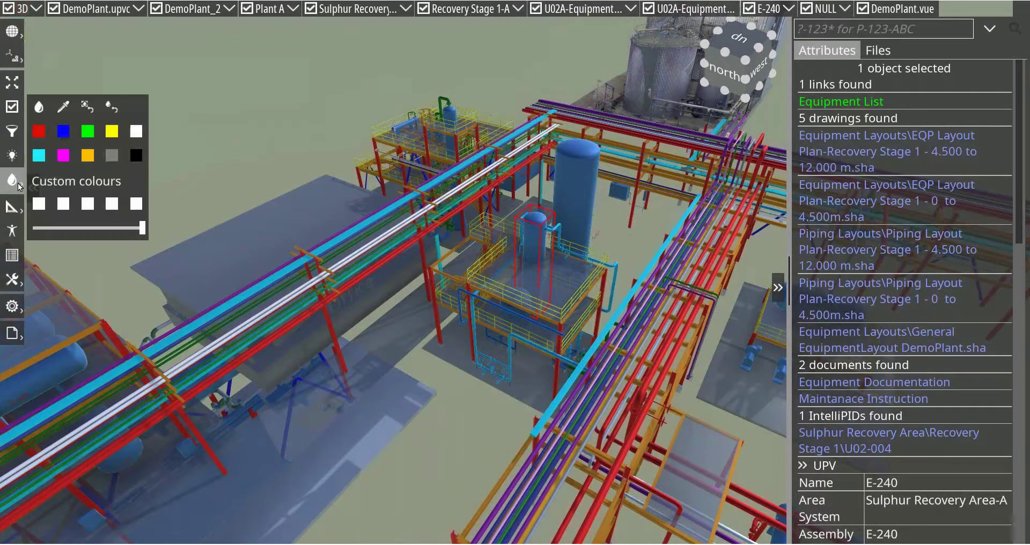
click(117, 116)
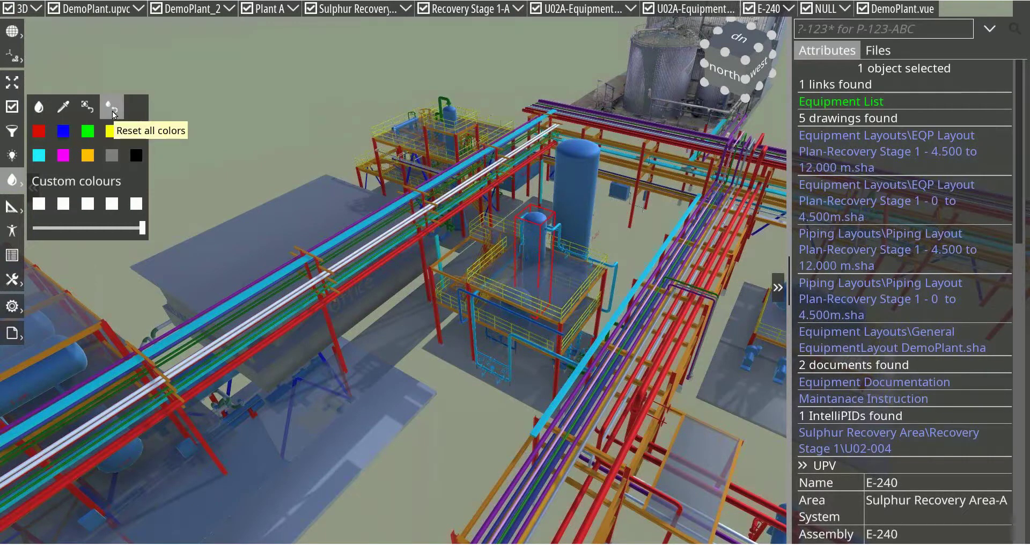
click(111, 111)
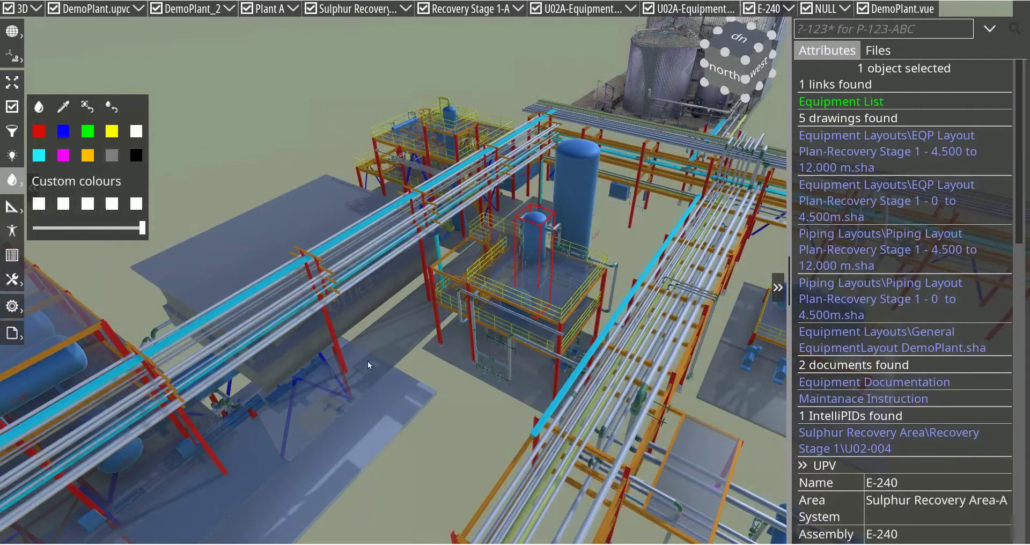
drag(390, 358, 452, 246)
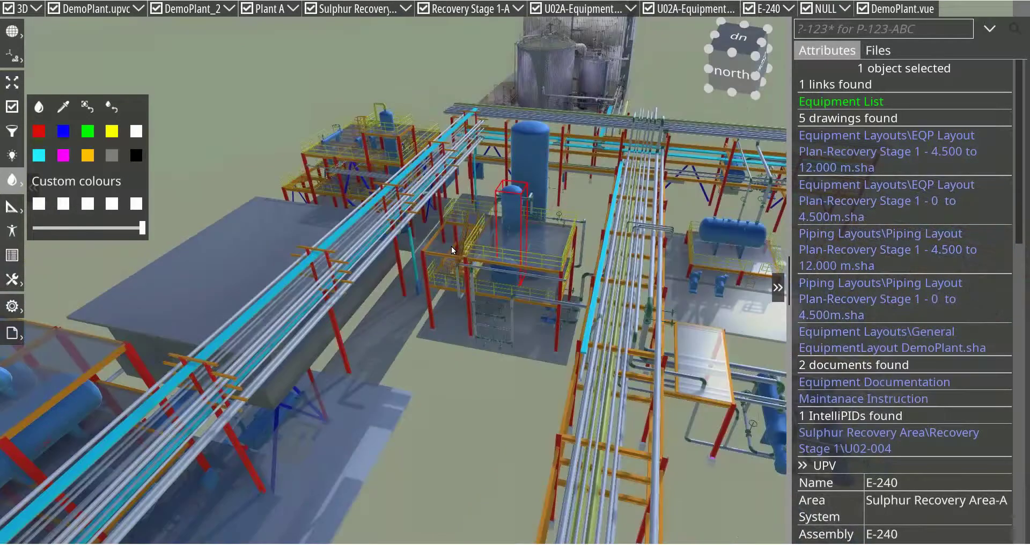
scroll(451, 252, up, 4)
scroll(451, 252, up, 2)
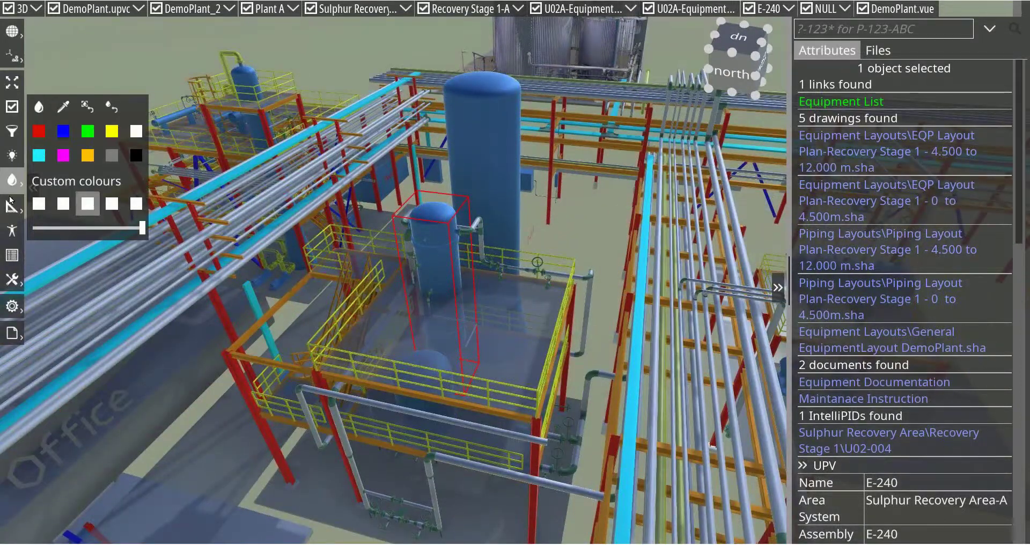
Step: Sample the blue of the tall vessel behind E-240 with the colour picker and store it as a custom colour
click(134, 205)
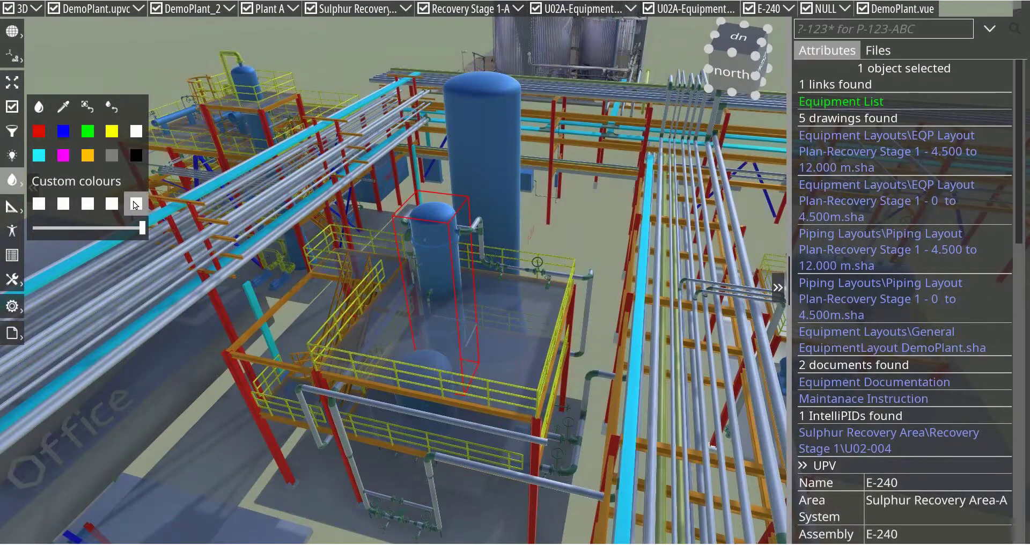
click(62, 127)
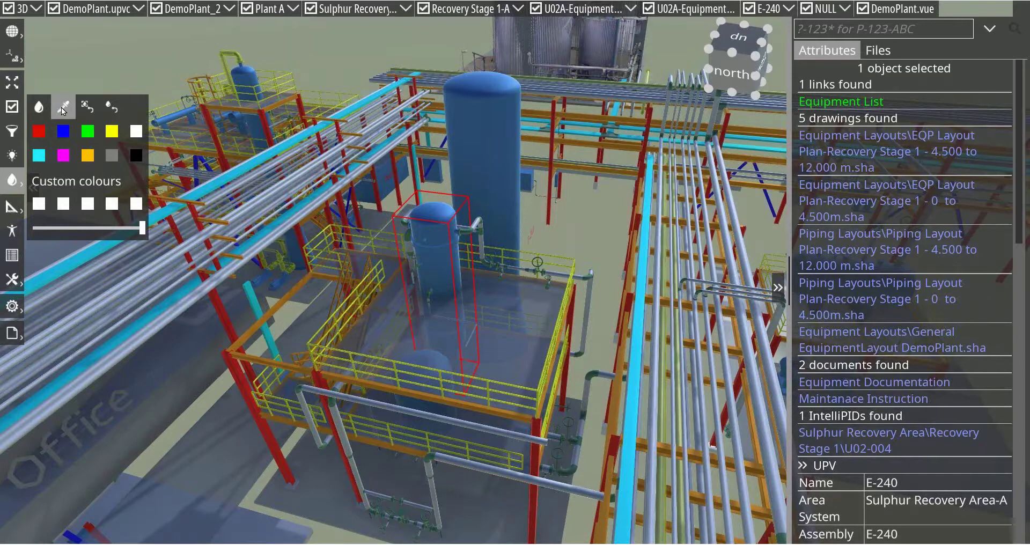
click(63, 106)
click(513, 145)
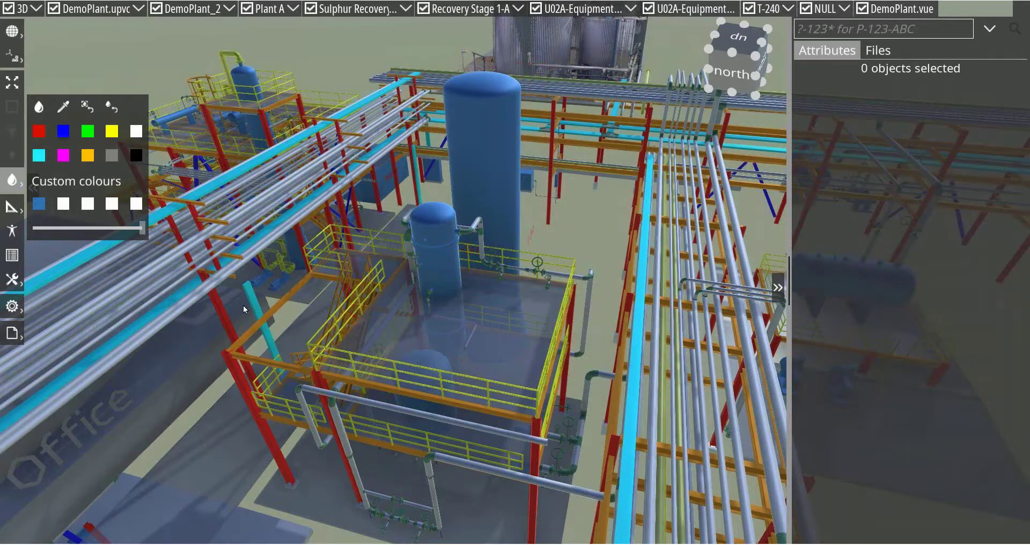
Step: Select the cyan cable tray part beside the staircase, recolour it with the sampled custom blue, and close the colour palette
scroll(247, 307, up, 5)
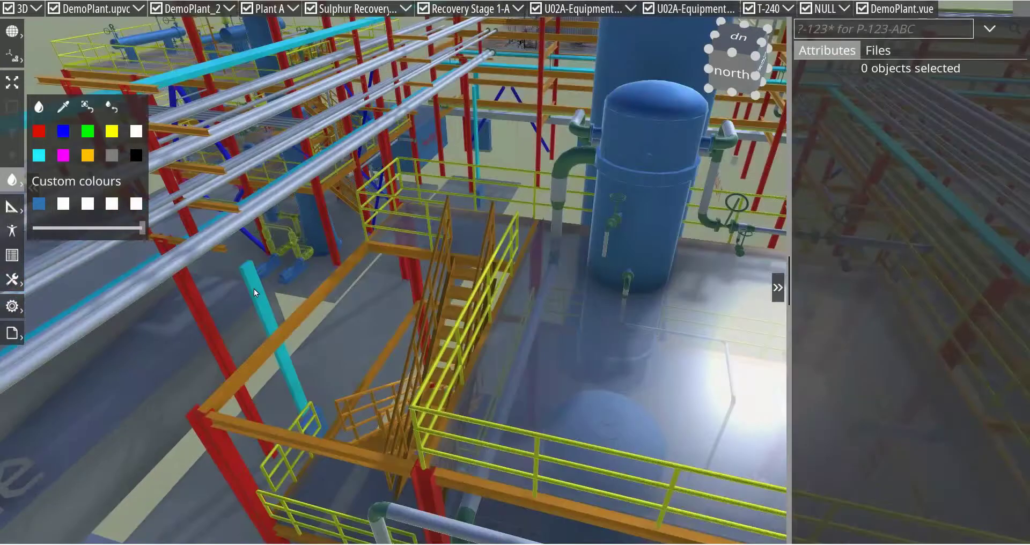
click(254, 289)
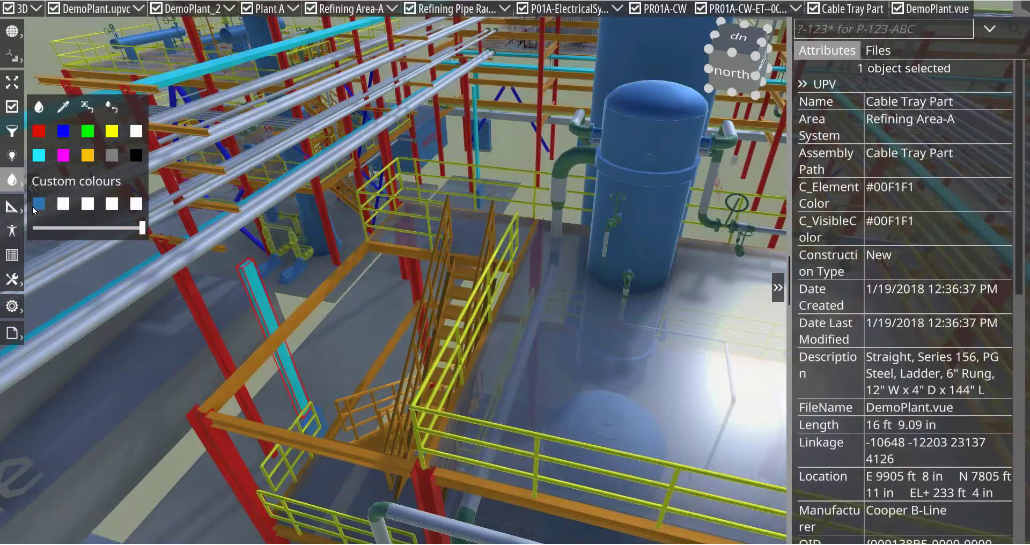
click(33, 207)
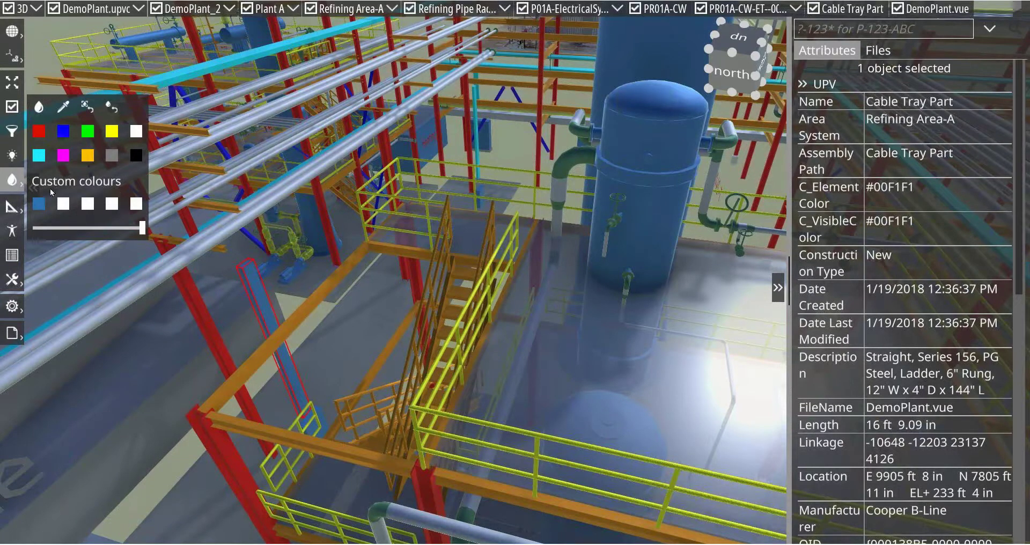
click(26, 187)
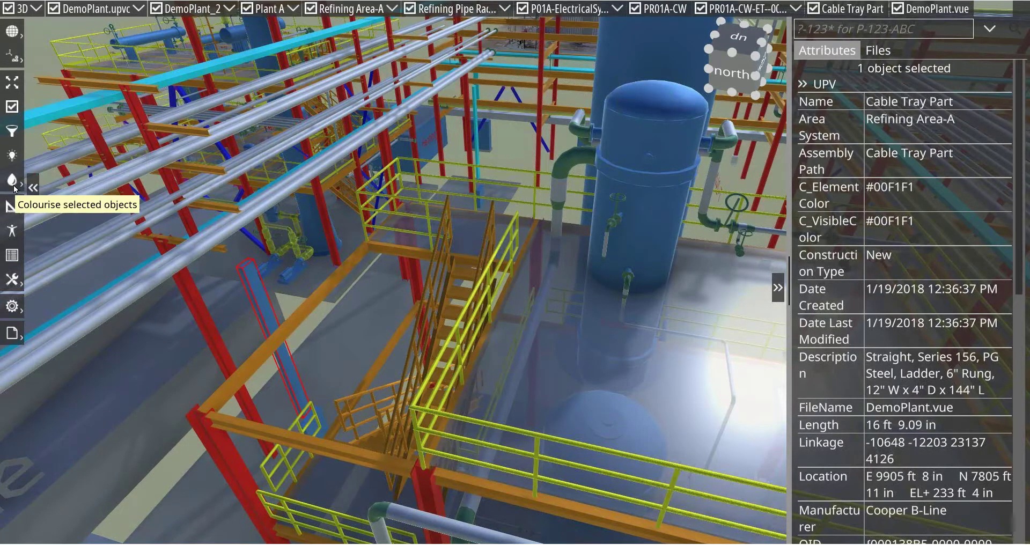
Step: Select valve VG3-008 in the ground-level valve run beneath the vessel platform
scroll(369, 277, down, 5)
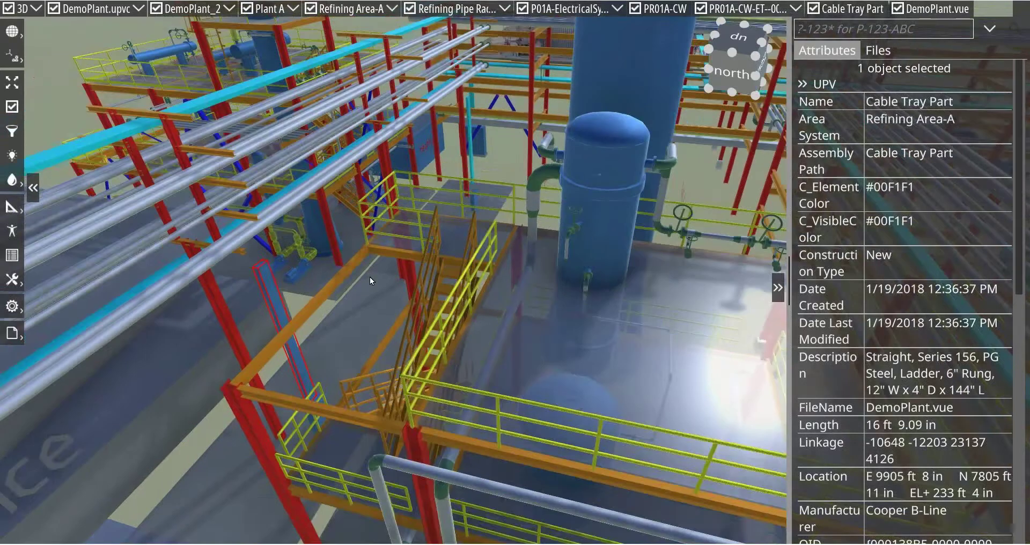
drag(429, 332, 332, 211)
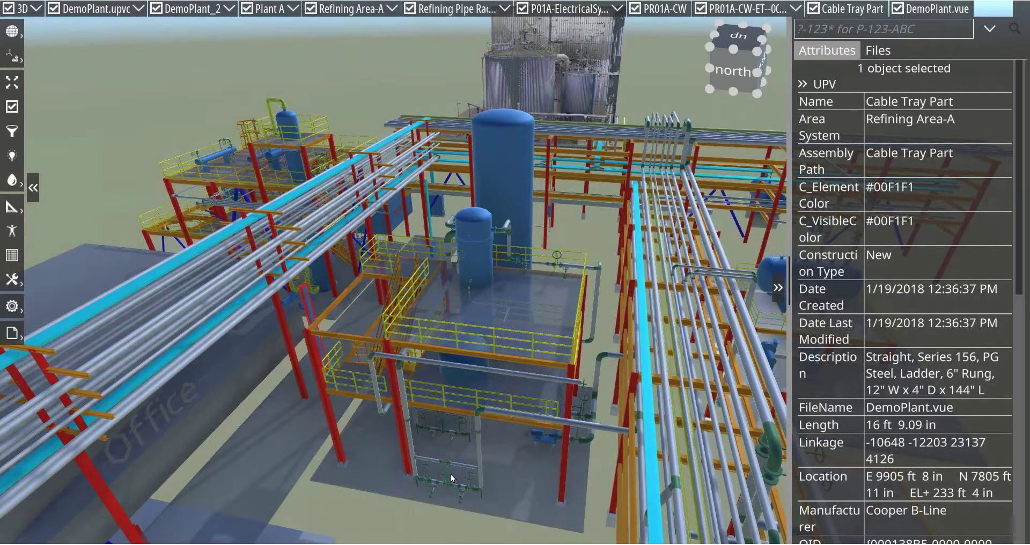
scroll(472, 493, up, 5)
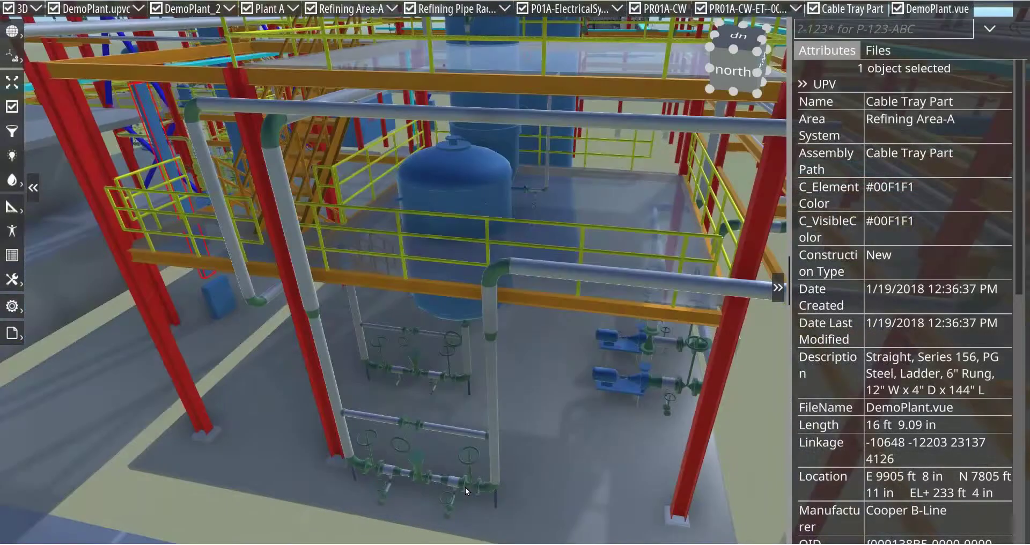
click(465, 482)
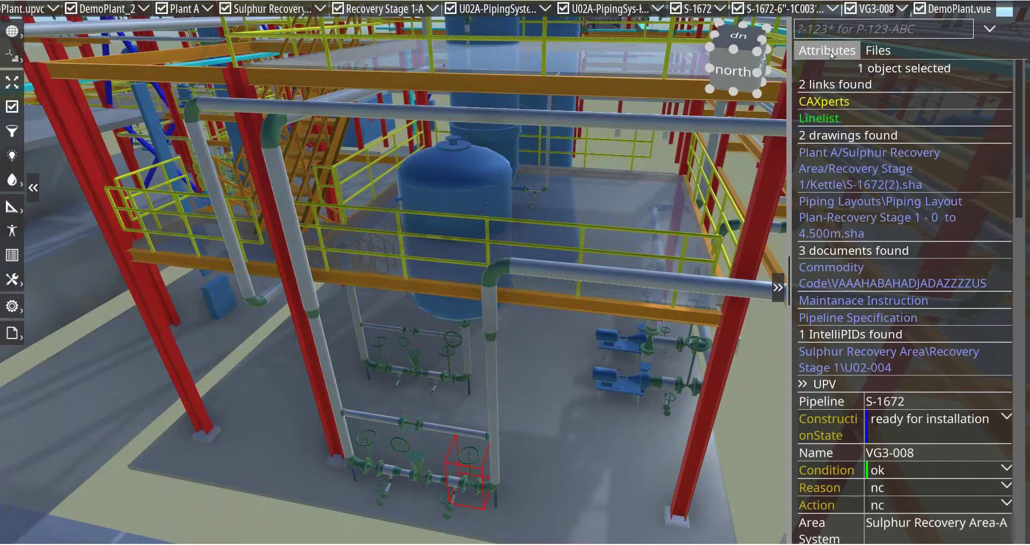
Step: Display the model's files and collapse the Mapping, Fotos, My Issue and Saved Views folders
click(875, 52)
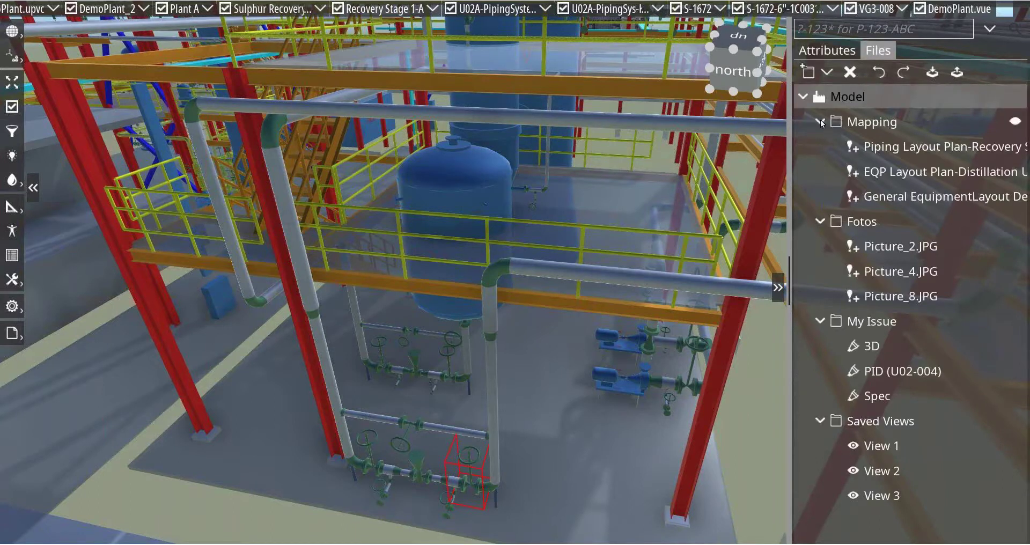
click(819, 121)
click(819, 146)
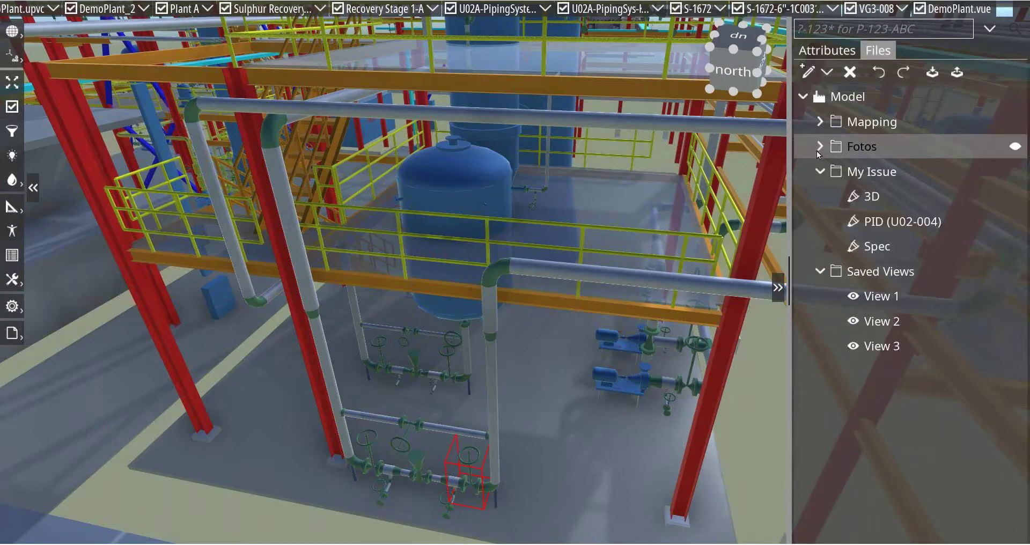
click(819, 171)
click(819, 196)
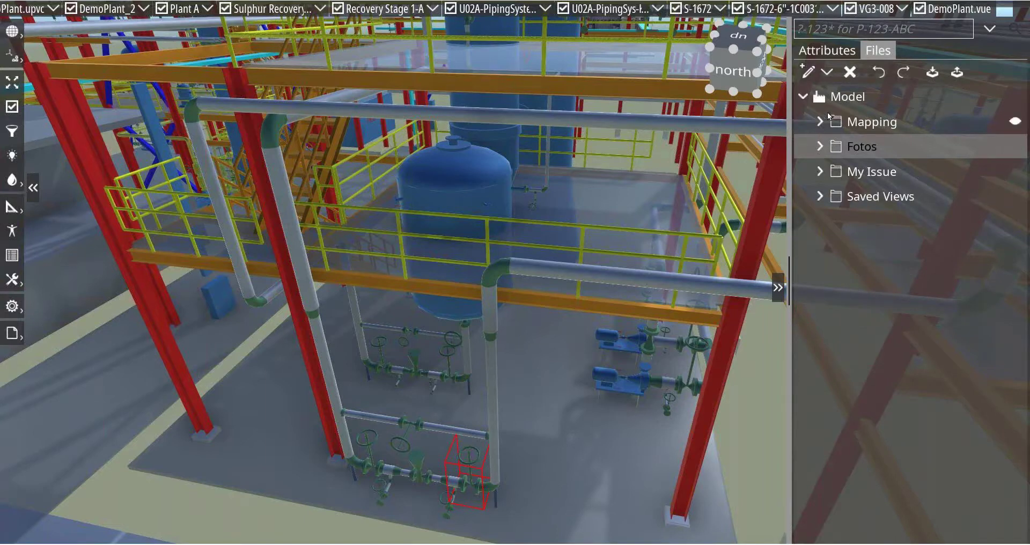
Step: Add a new folder directly under Model, keeping its default name
middle_drag(373, 173, 385, 179)
scroll(400, 179, down, 1)
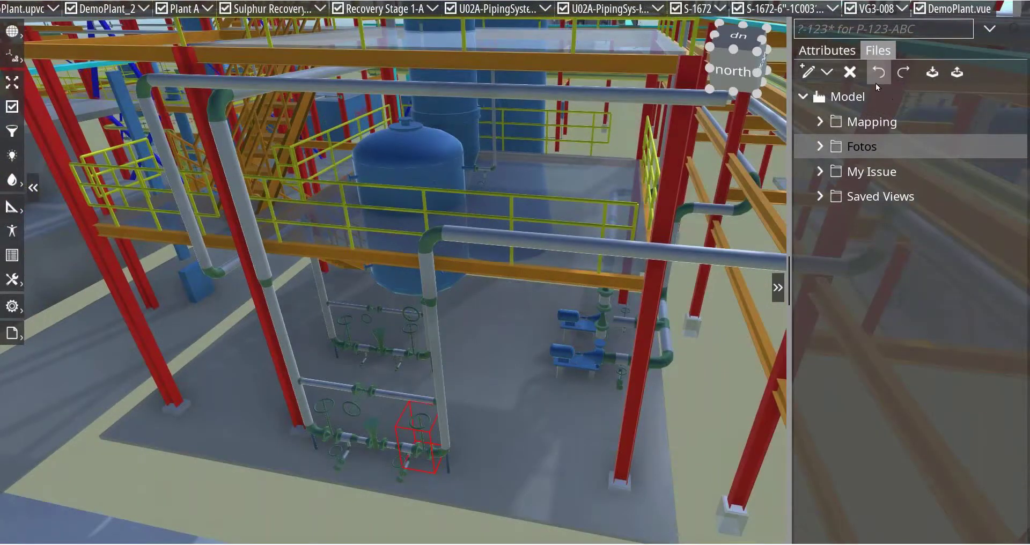
click(849, 95)
click(808, 72)
key(Return)
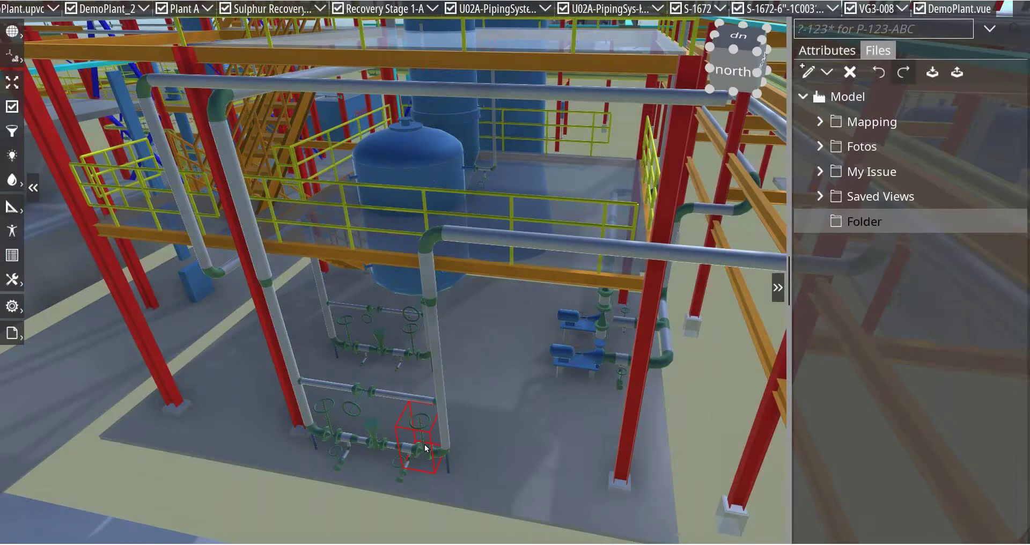
Step: Attach a comment named Revise to the selected valve VG3-008 and place its label beside the valve
scroll(424, 445, up, 5)
middle_drag(417, 446, 446, 414)
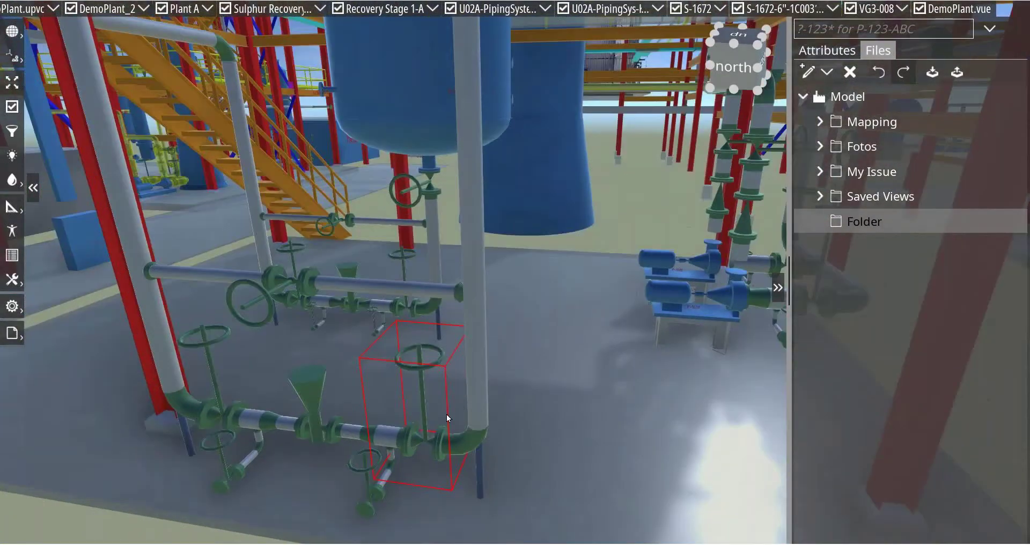
click(826, 73)
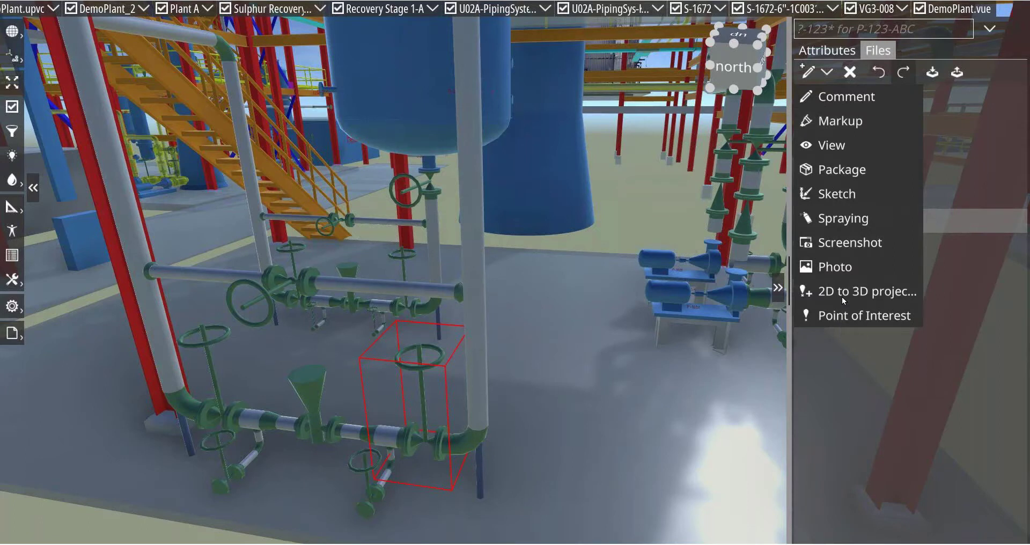
click(841, 101)
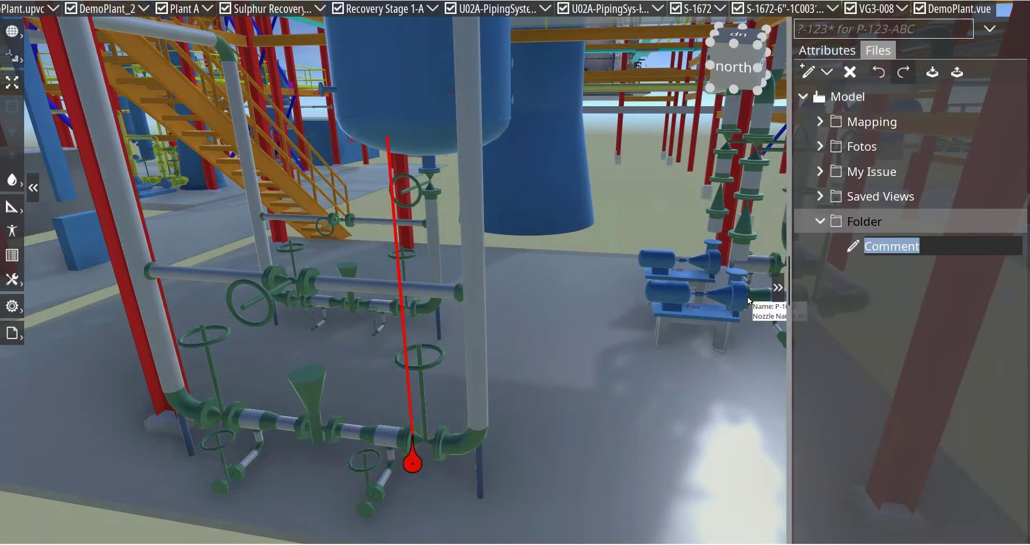
text(Revise)
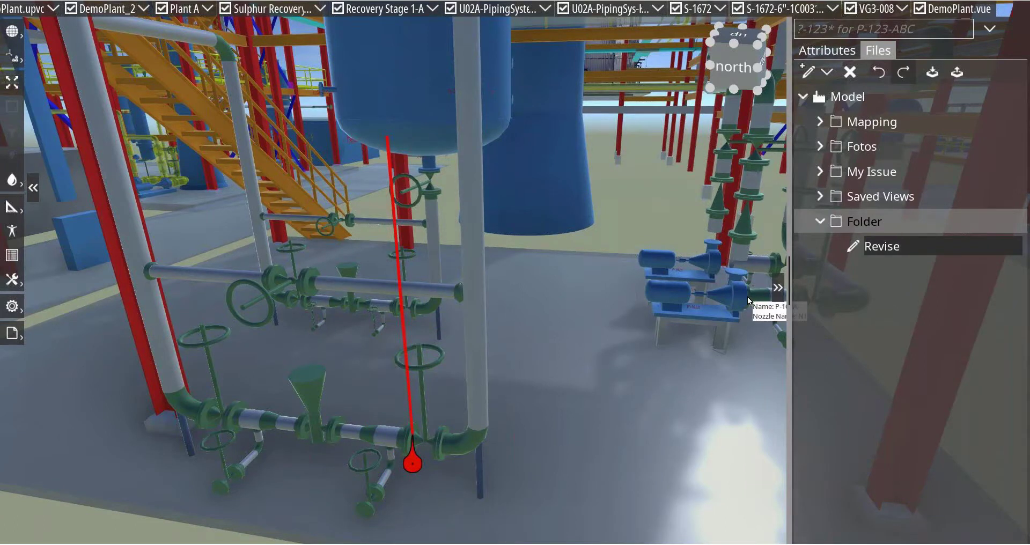
key(Return)
drag(388, 137, 423, 429)
Step: Attach a comment named remove to control valve CV-003 and place its label close to the valve
click(305, 385)
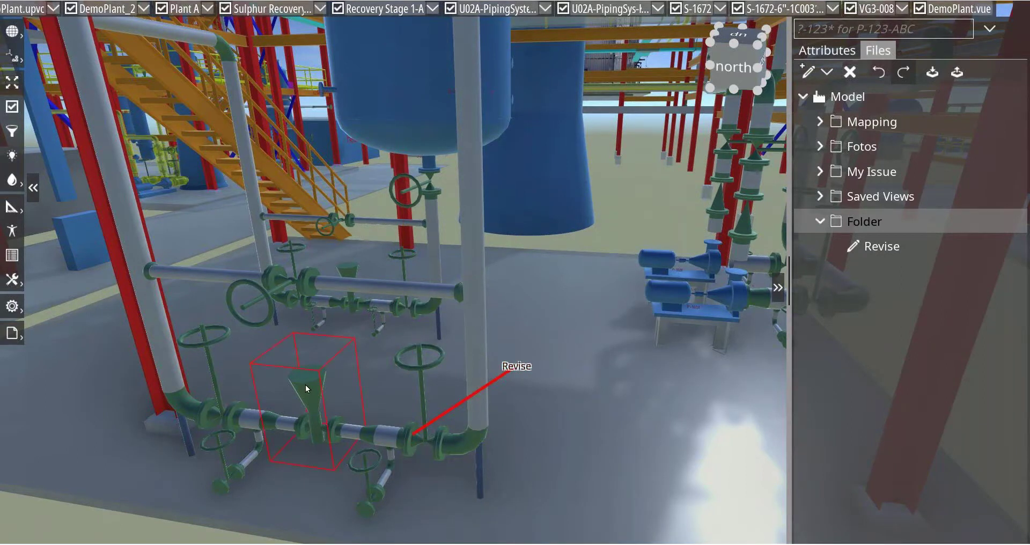
click(807, 71)
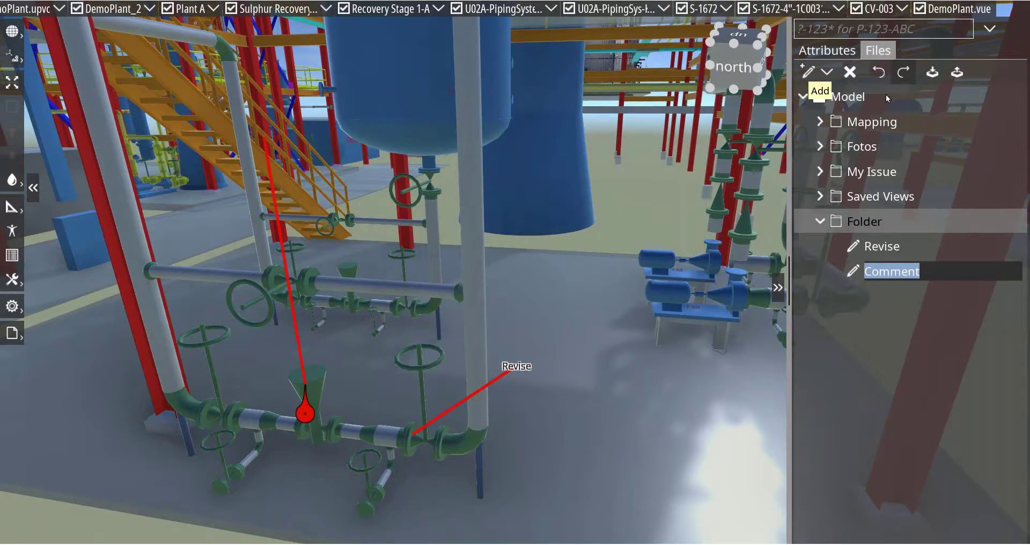
drag(891, 273, 850, 274)
key(BackSpace)
text(remove)
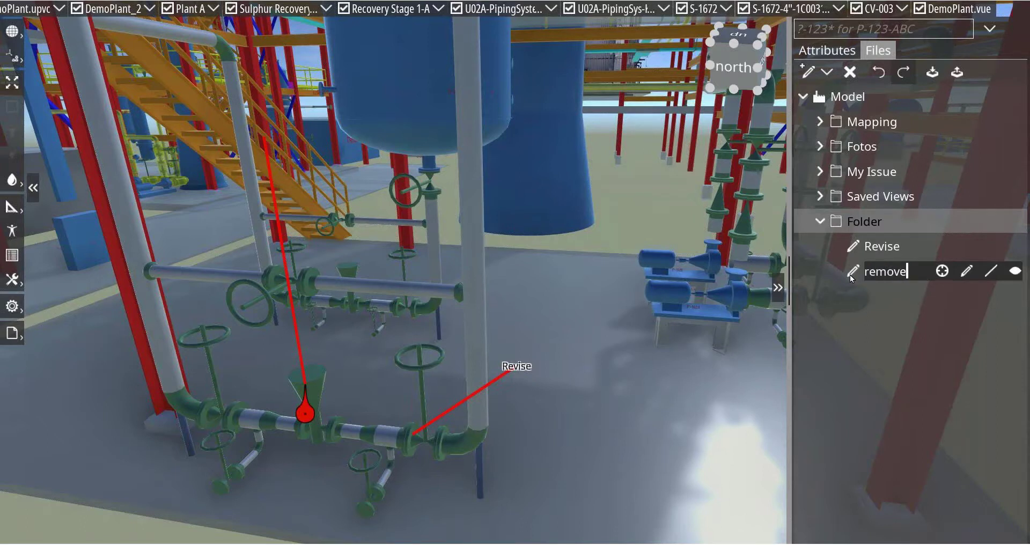
key(Return)
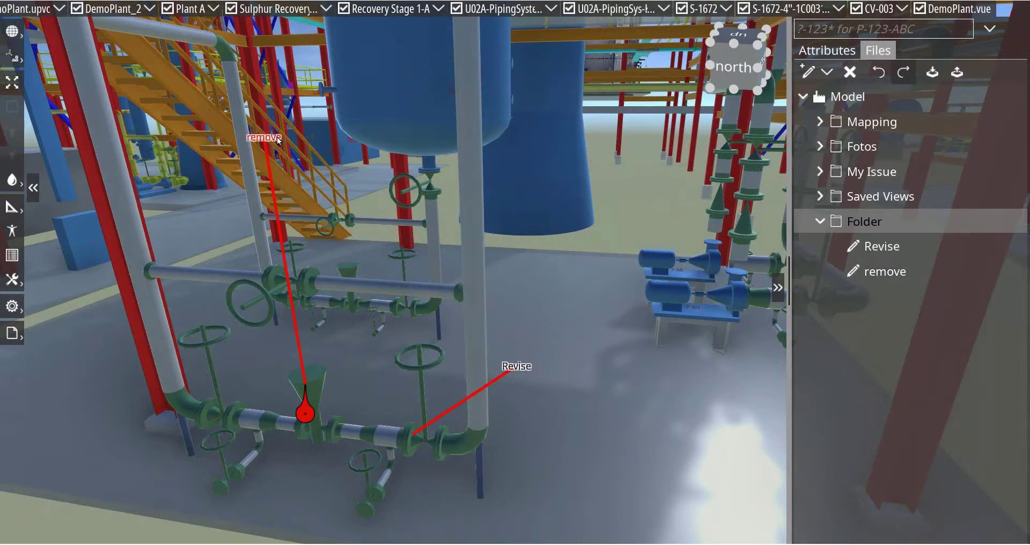
drag(273, 139, 256, 337)
drag(581, 324, 521, 387)
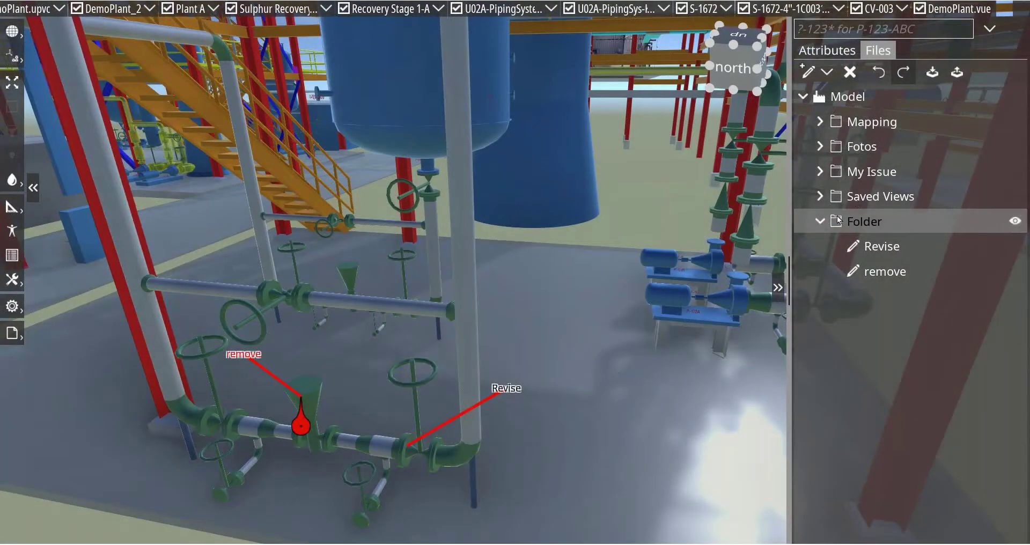
Step: Toggle the visibility of all comments in the new folder several times, leaving them hidden
click(1012, 226)
click(1011, 227)
click(1011, 226)
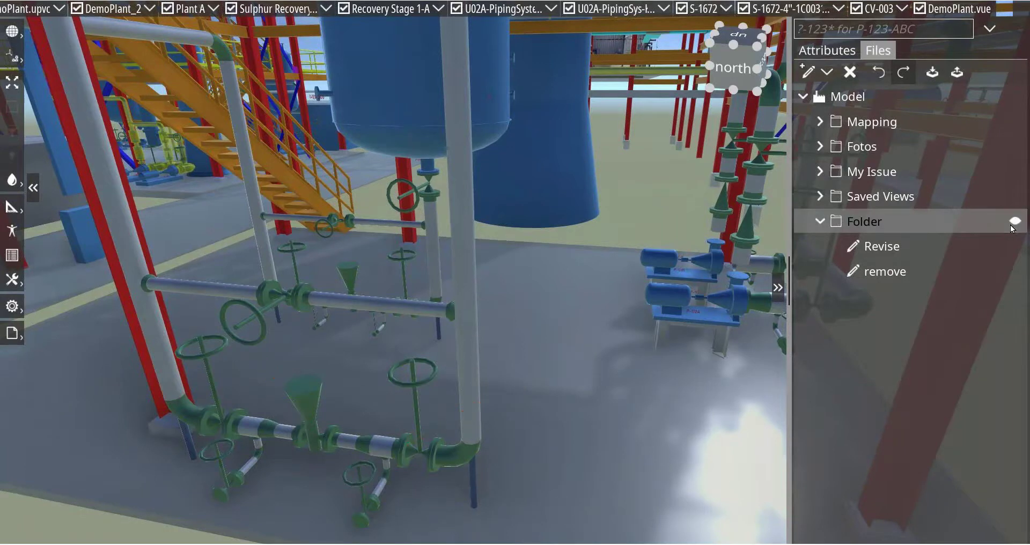
drag(694, 334, 701, 308)
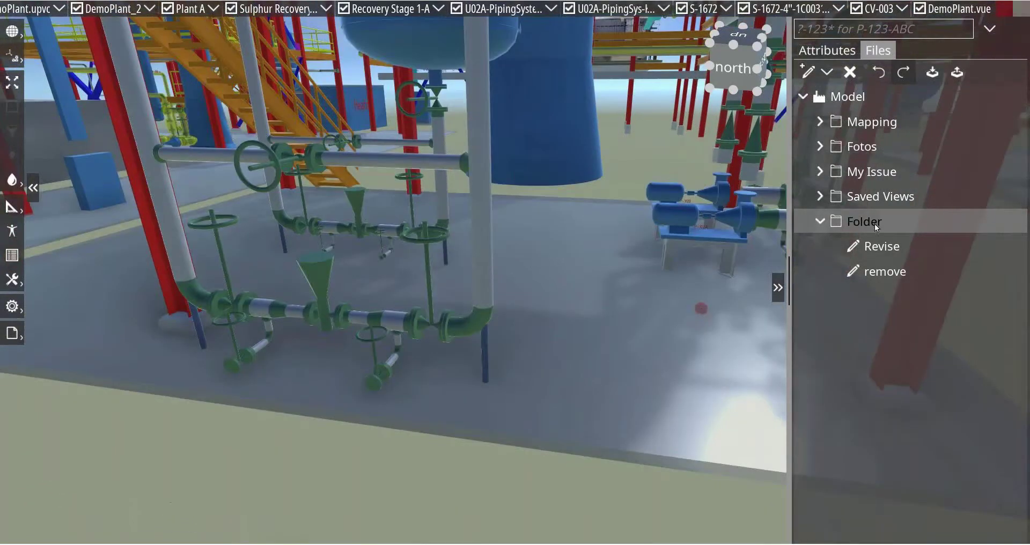
click(1008, 224)
click(1008, 224)
Step: Show the Revise and remove comments individually, hide both again through their folder, and collapse the folder
click(1015, 247)
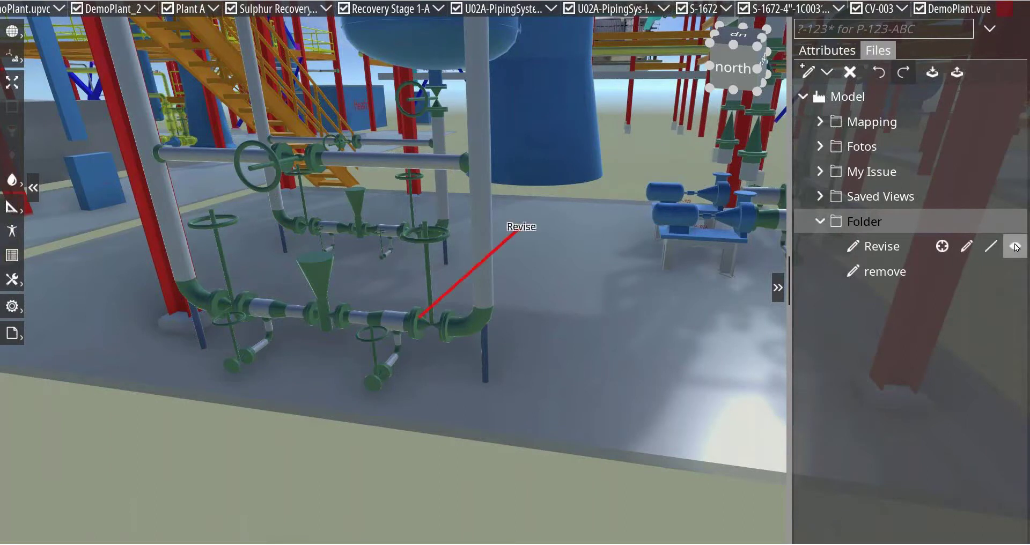
click(1016, 271)
click(1015, 196)
click(1015, 220)
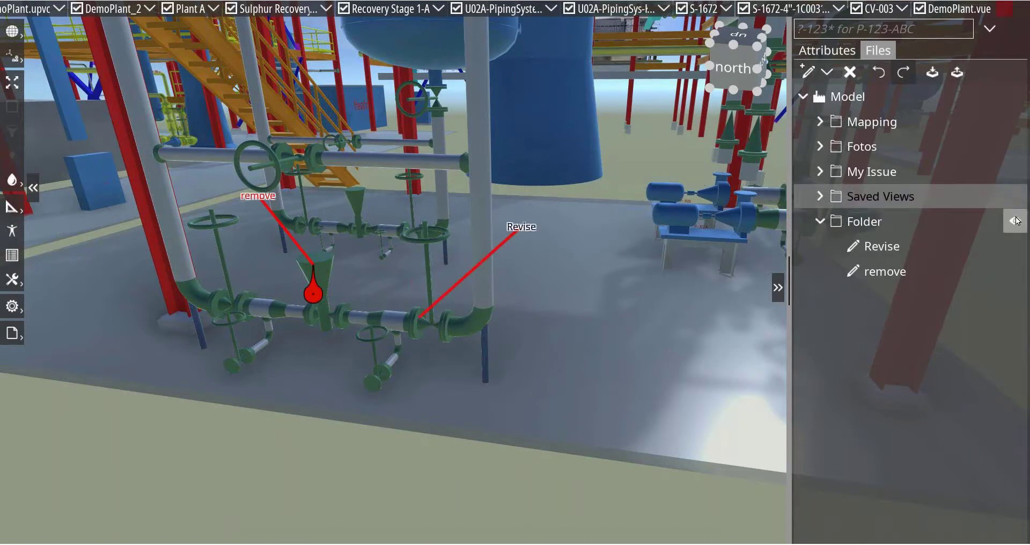
click(1015, 220)
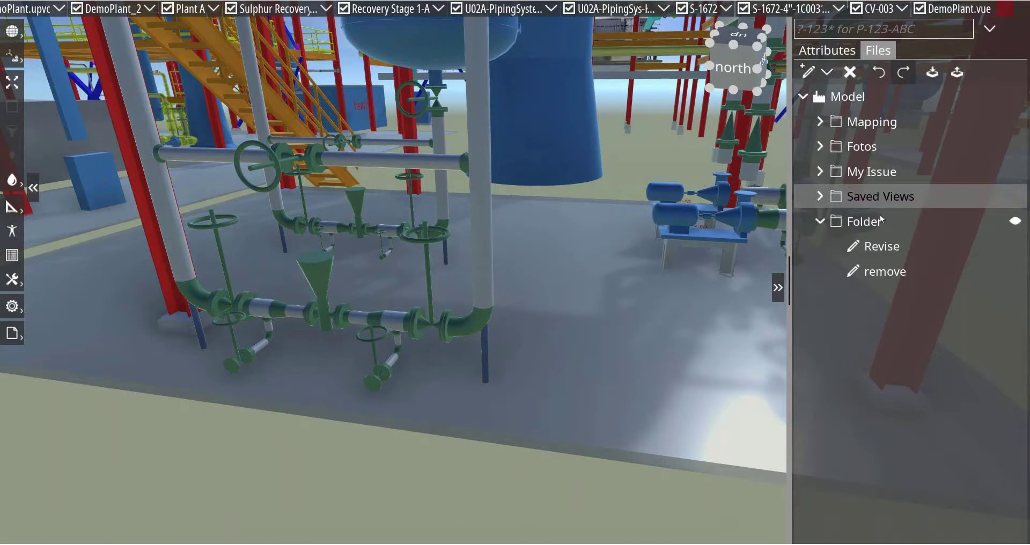
click(819, 222)
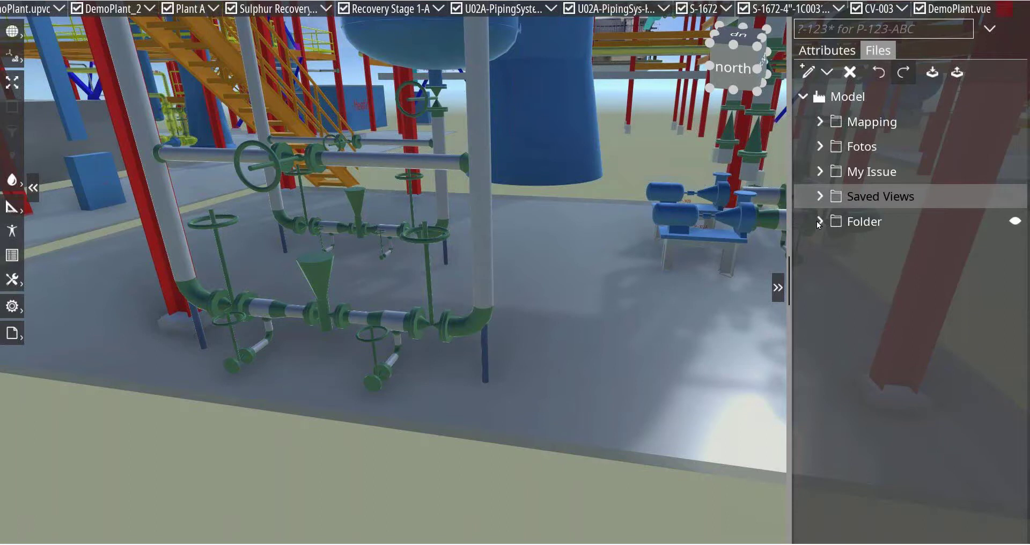
Step: Expand the My Issue folder and display its 3D, PID (U02-004) and Spec markups one after another, examining the highlighted valve description
click(819, 171)
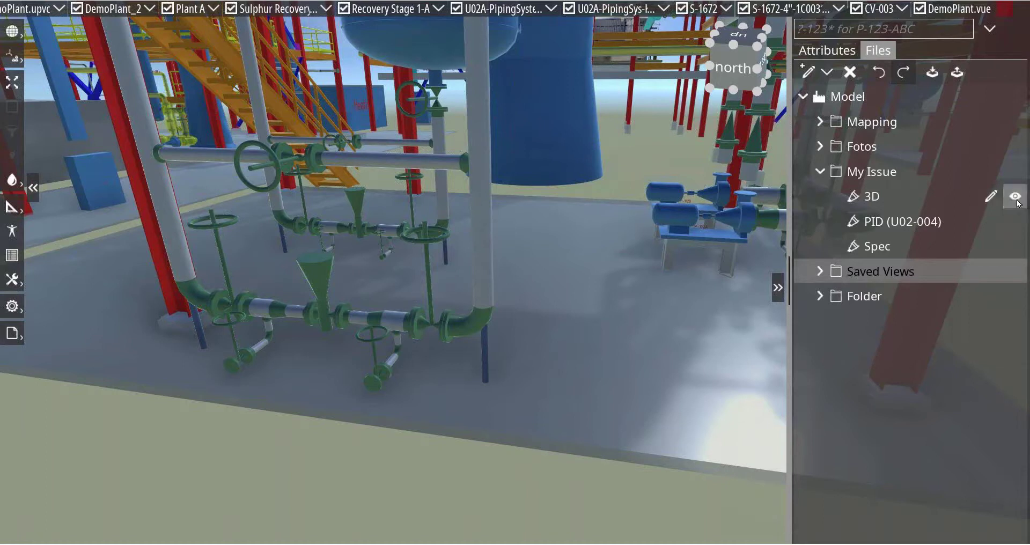
click(1016, 197)
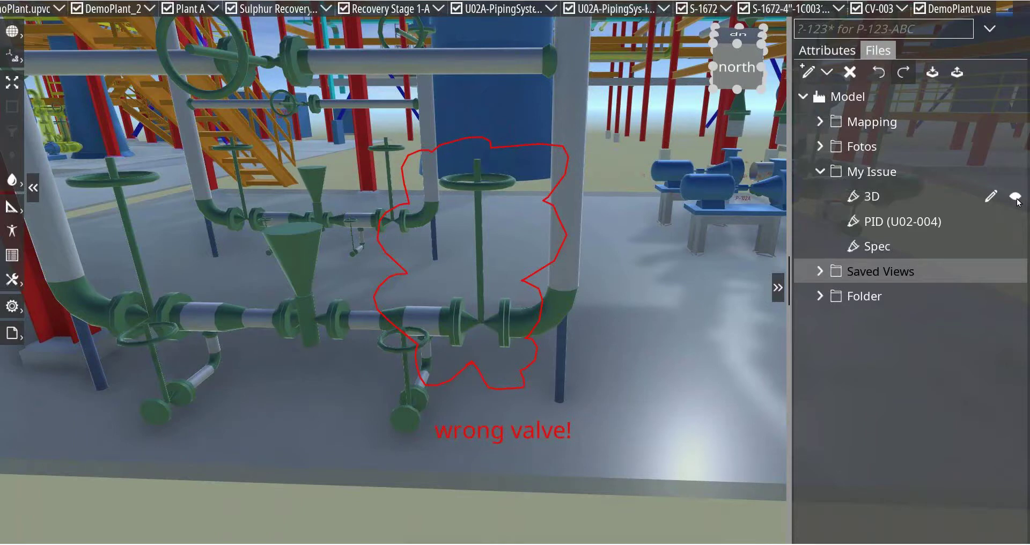
click(1014, 222)
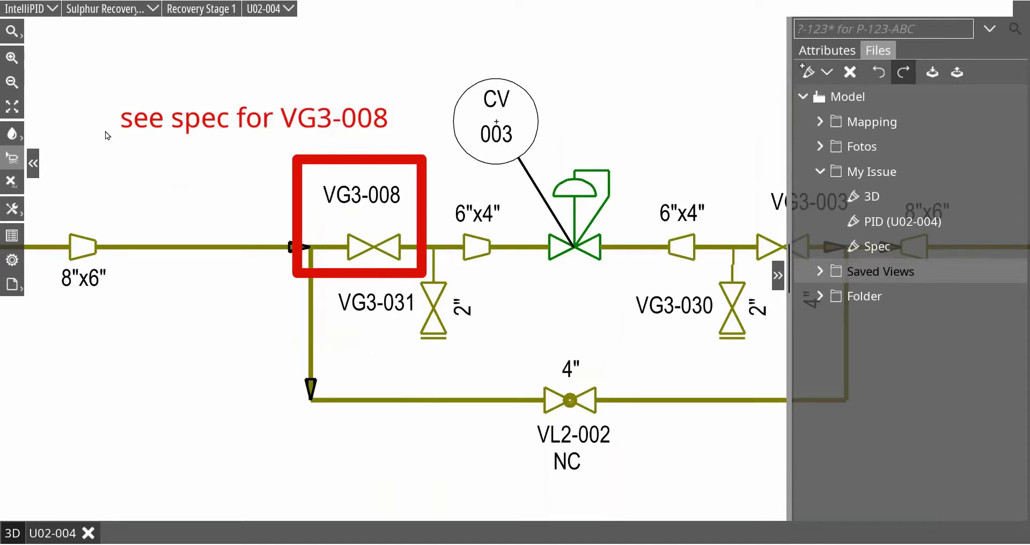
mouse_move(1015, 247)
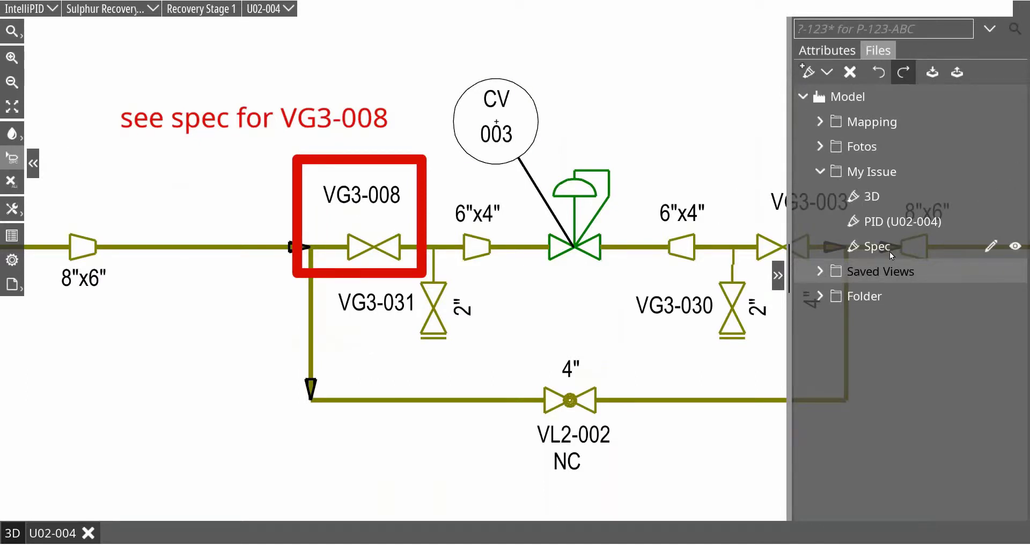
click(1015, 247)
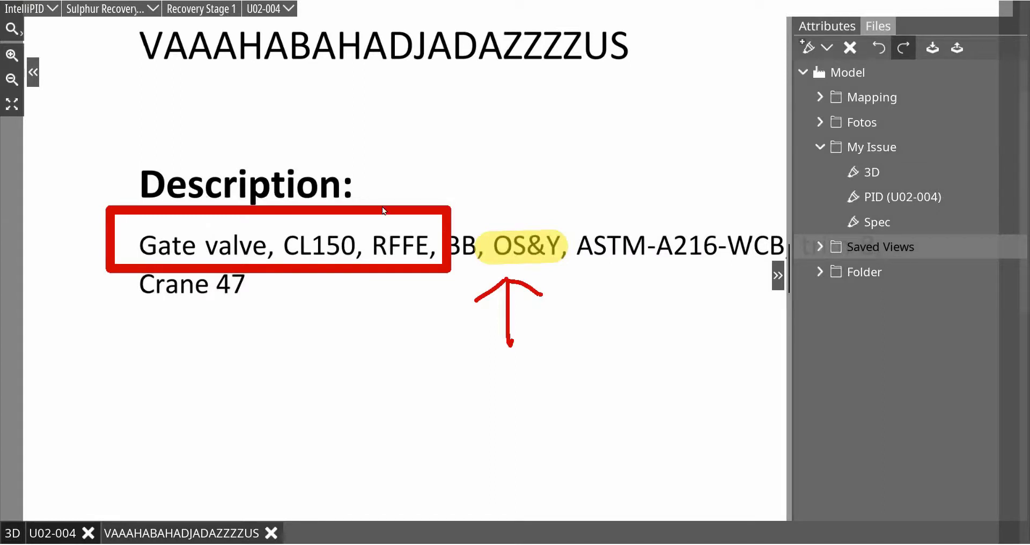
right_drag(421, 190, 448, 225)
middle_drag(424, 159, 459, 158)
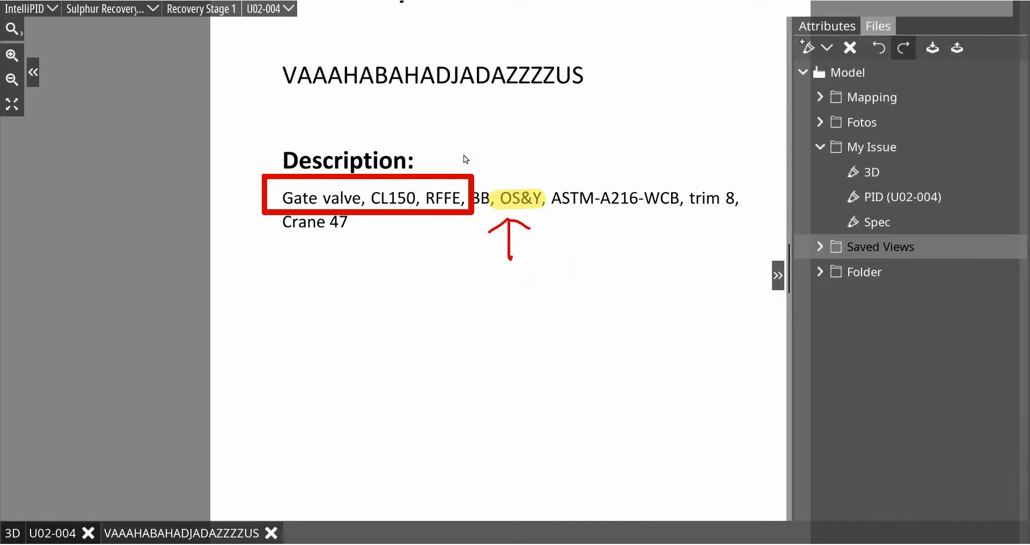
Step: Save only the My Issue folder with its markups to drive D:\ as a upvf file named my_issue
click(936, 51)
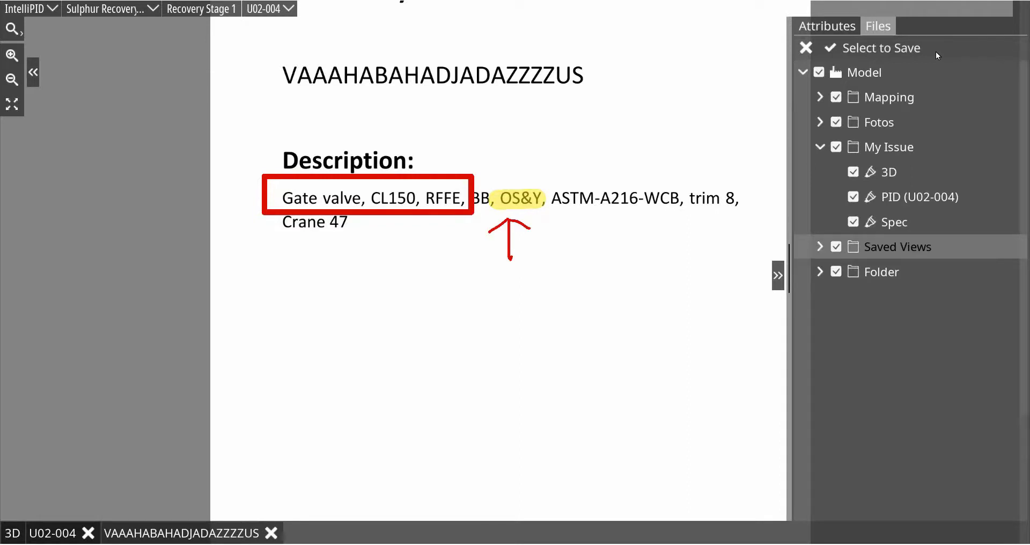
click(818, 73)
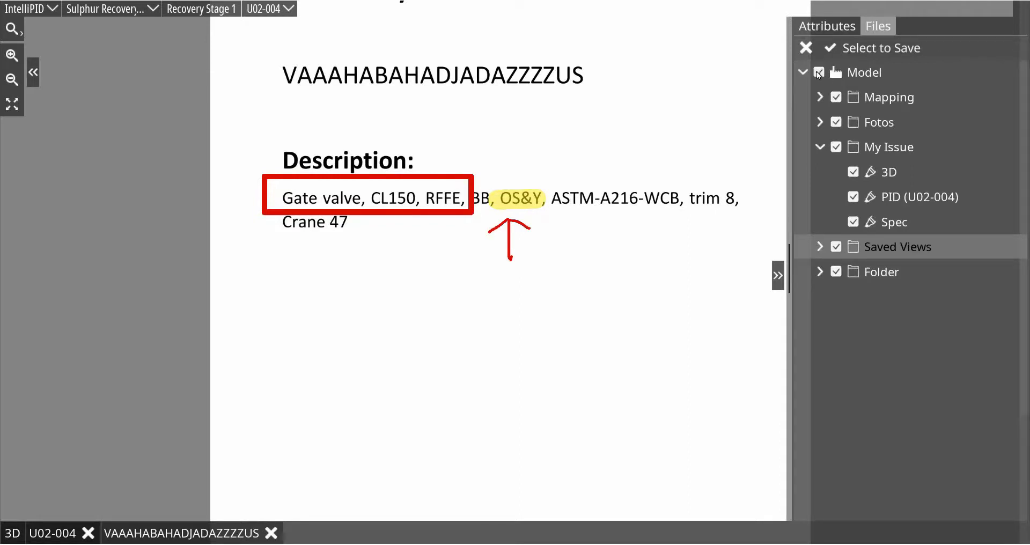
click(835, 147)
click(832, 47)
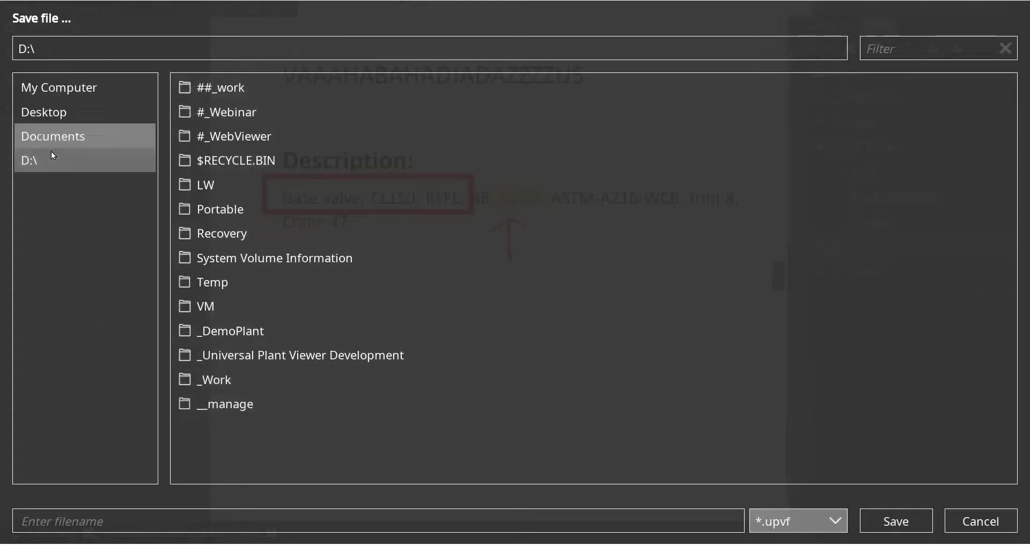
click(282, 526)
text(my_issue)
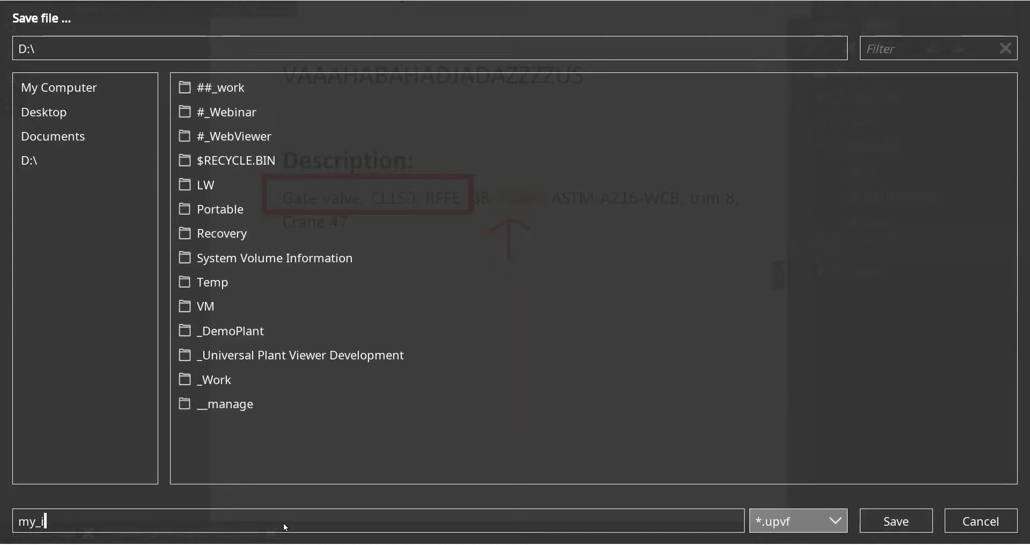
click(896, 522)
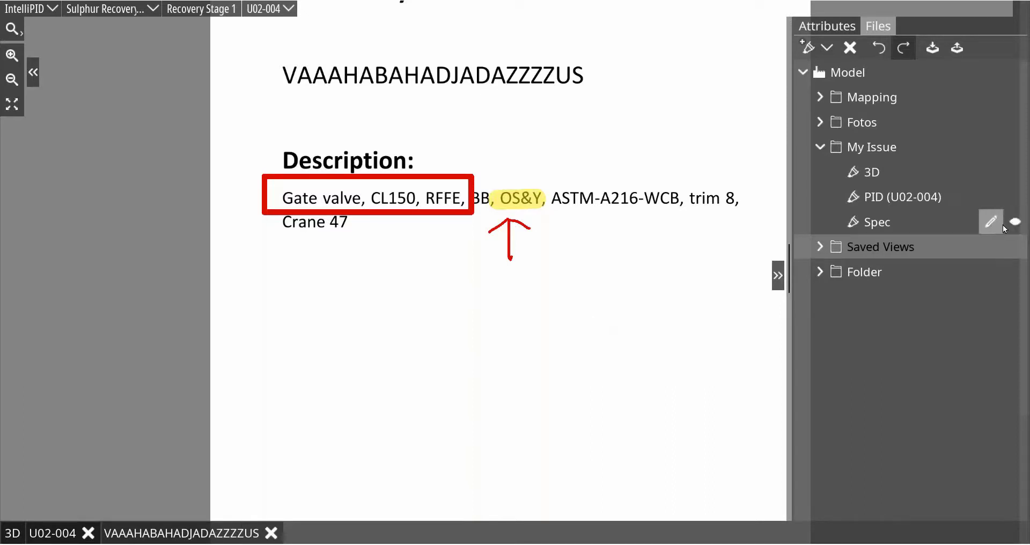
Step: Hide the Spec markup and close both the U02-004 diagram and the VAAAHABAHADJADAZZZZUS document to return to 3D
click(1016, 223)
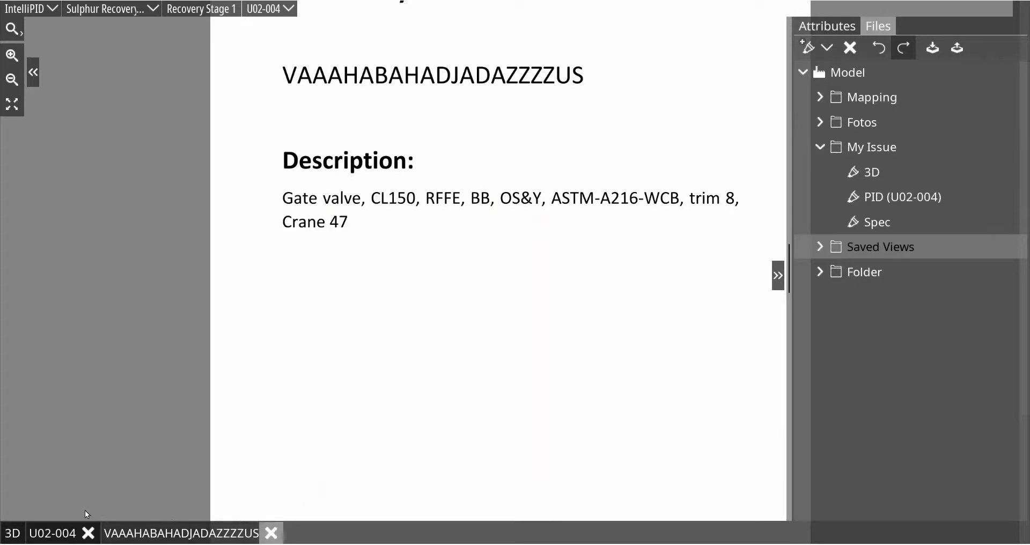
click(89, 533)
click(90, 533)
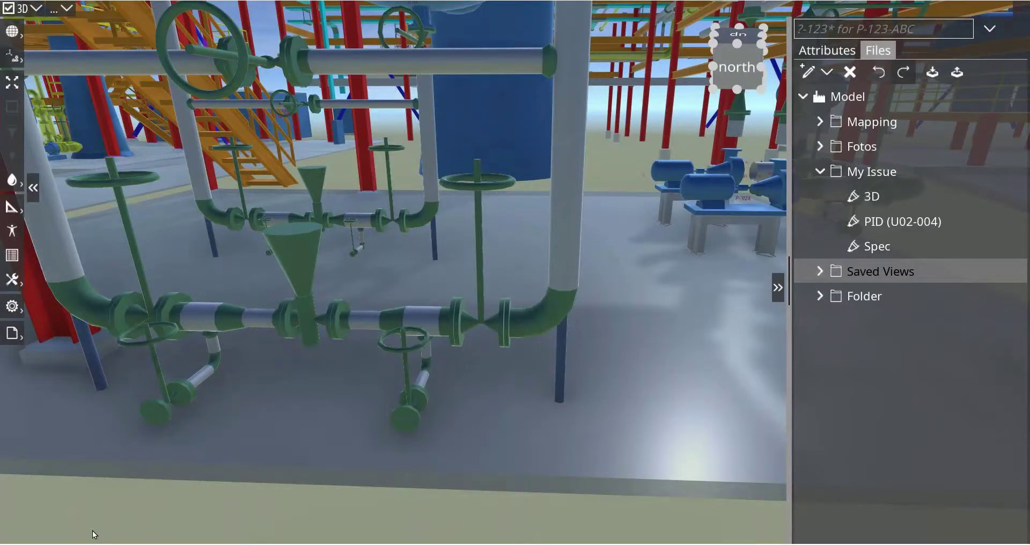
Step: Display the Piping Layout Plan-Recovery mapping from the Mapping folder and examine the drawing projected onto the slab
scroll(433, 313, down, 8)
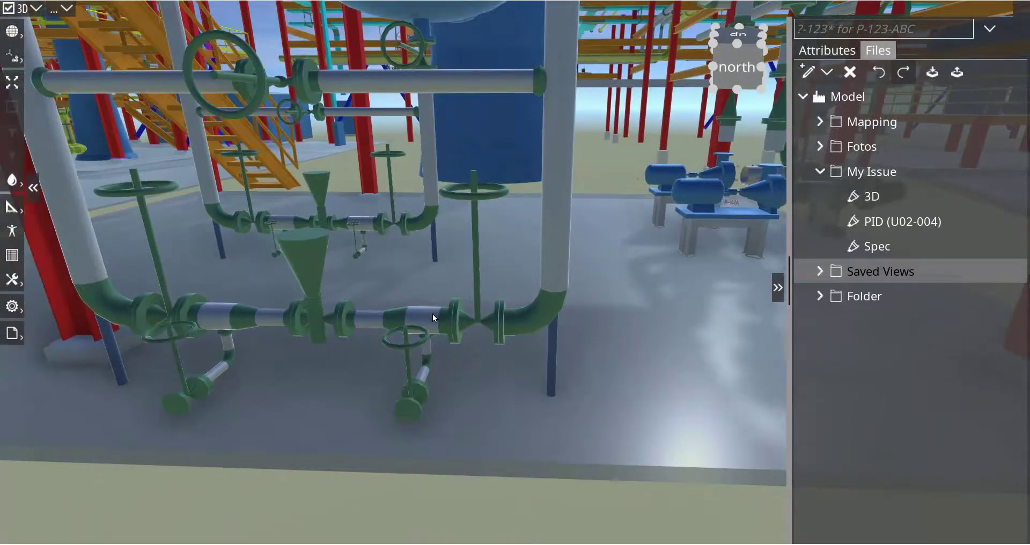
scroll(434, 324, down, 1)
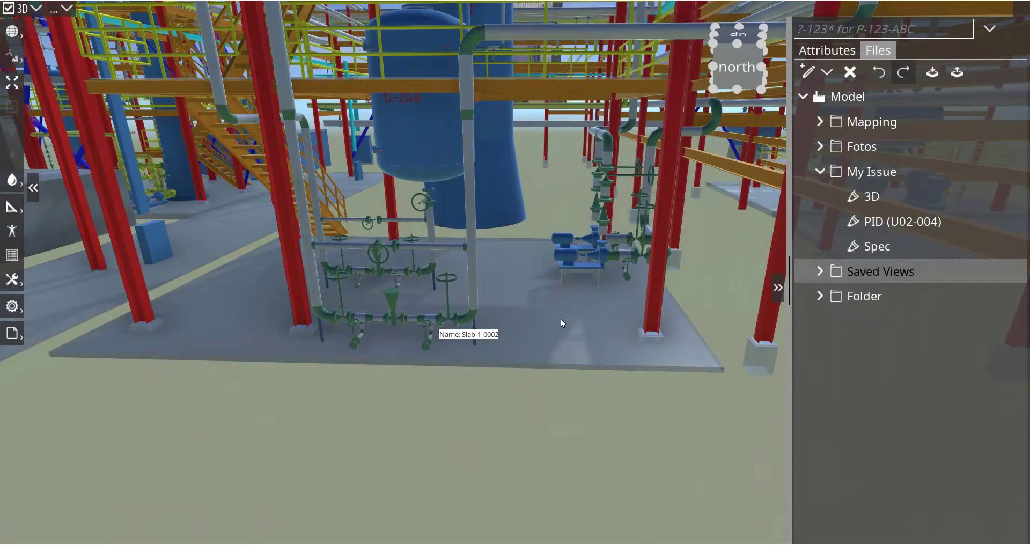
drag(561, 319, 617, 290)
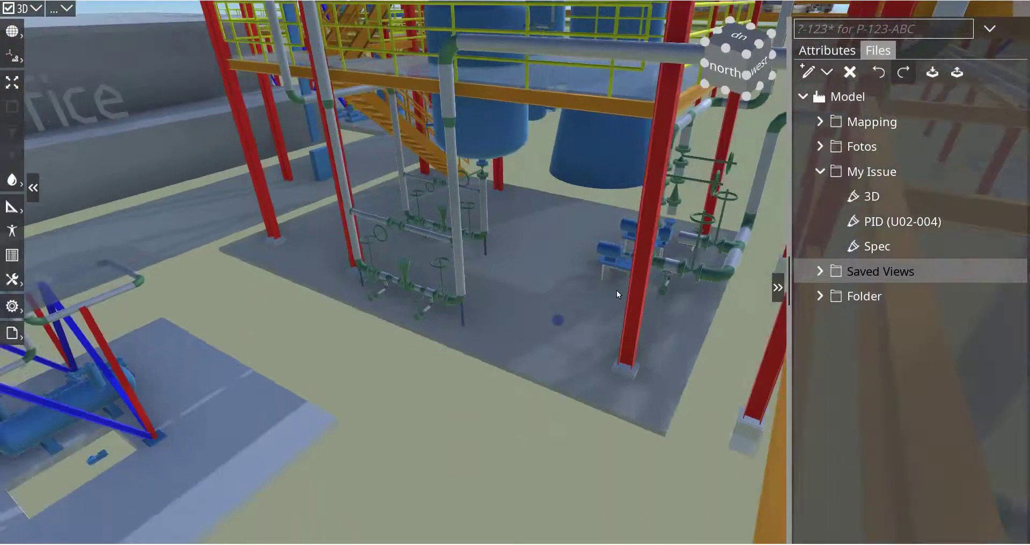
click(820, 122)
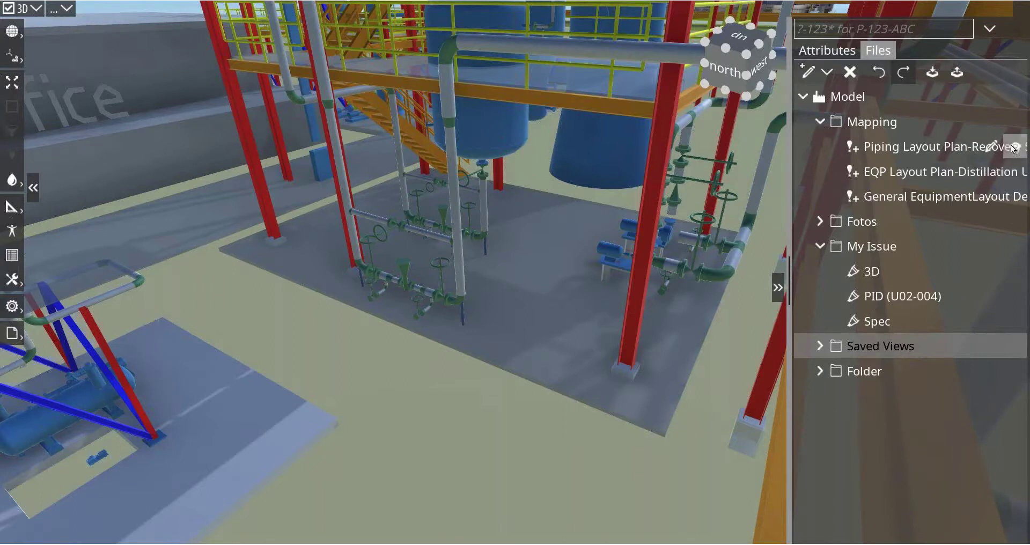
click(1015, 149)
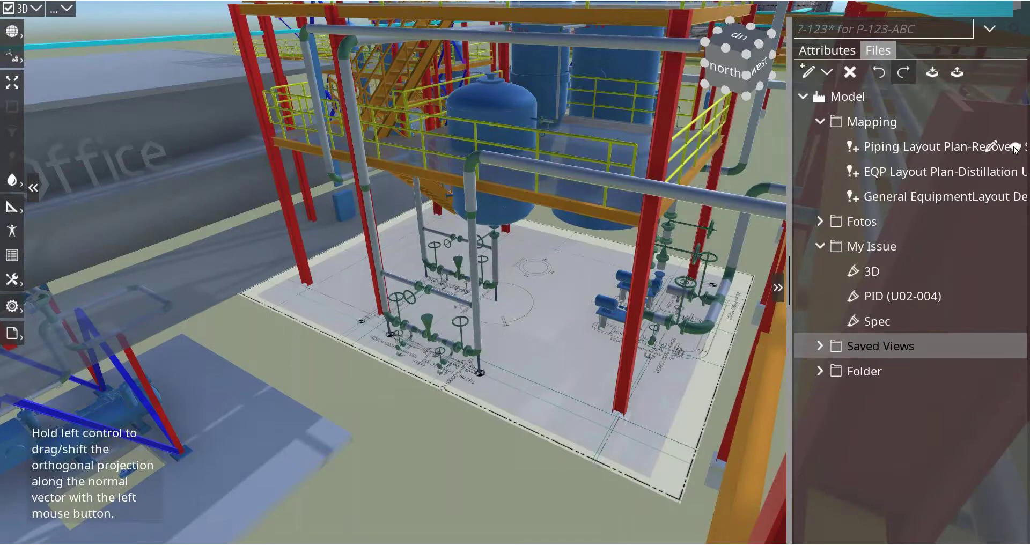
mouse_move(583, 328)
mouse_down()
mouse_move(646, 283)
mouse_move(730, 289)
mouse_move(591, 327)
mouse_up()
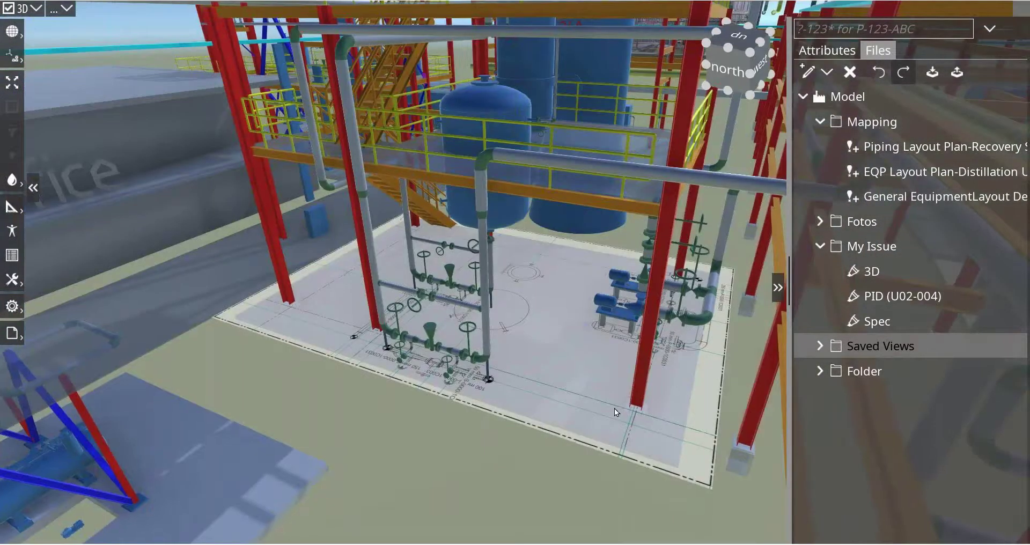
drag(614, 407, 577, 361)
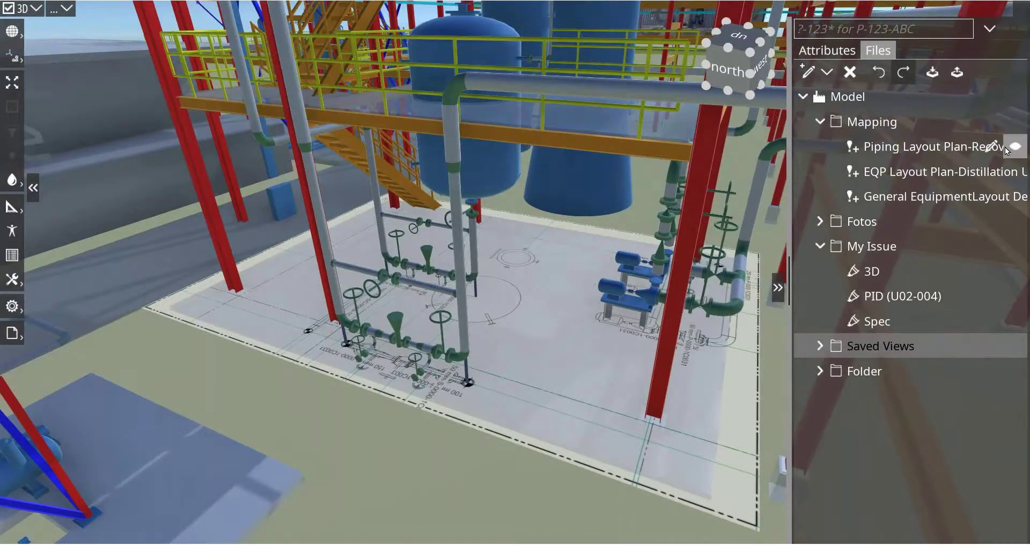
Step: Open the Piping Layout Plan-Recovery mapping for editing, examine its reference pins in the model and drawing, and discard the mapping changes
click(992, 147)
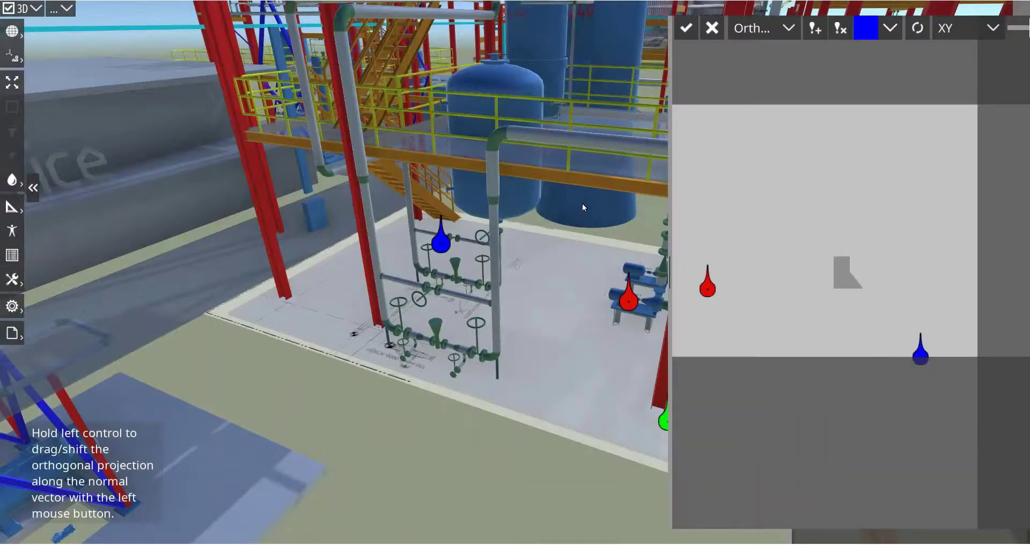
drag(447, 211, 422, 208)
scroll(804, 331, down, 3)
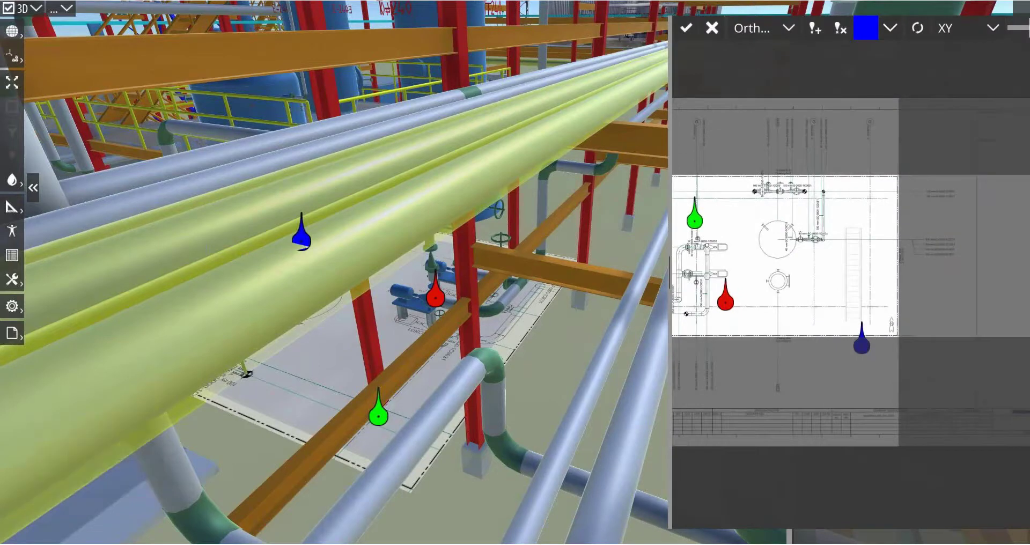
drag(424, 330, 457, 331)
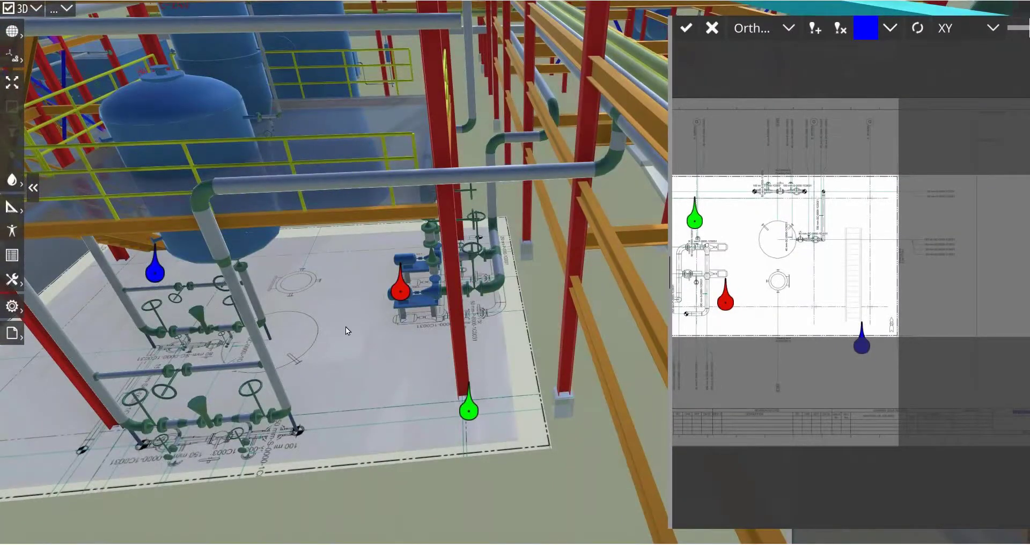
middle_drag(384, 333, 410, 322)
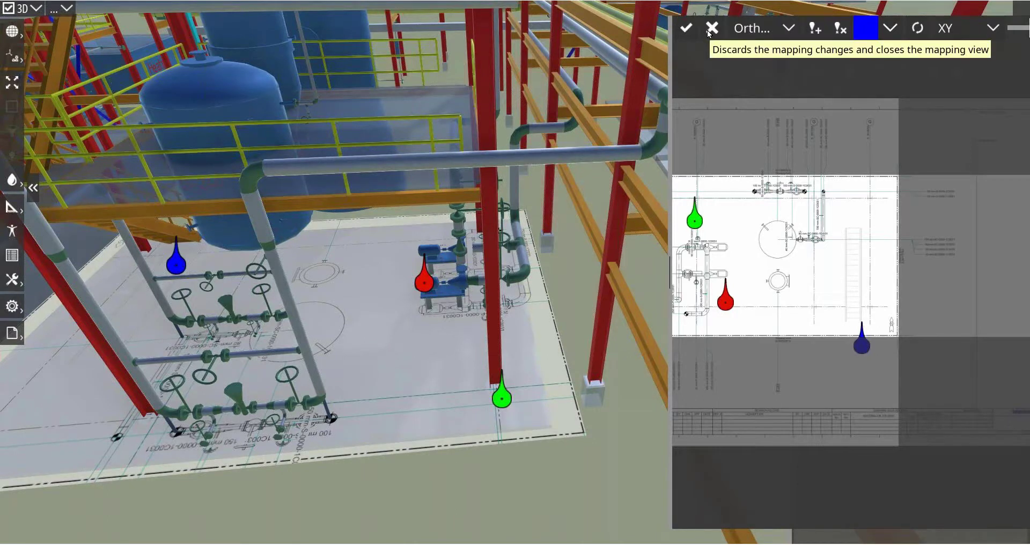
mouse_move(854, 176)
mouse_down()
mouse_move(851, 143)
mouse_move(849, 174)
mouse_up()
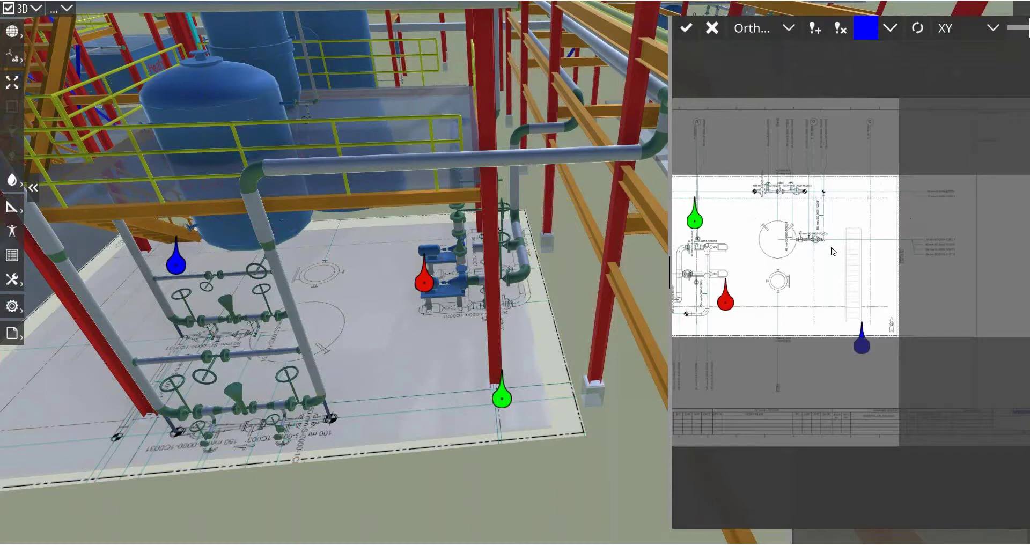
click(715, 35)
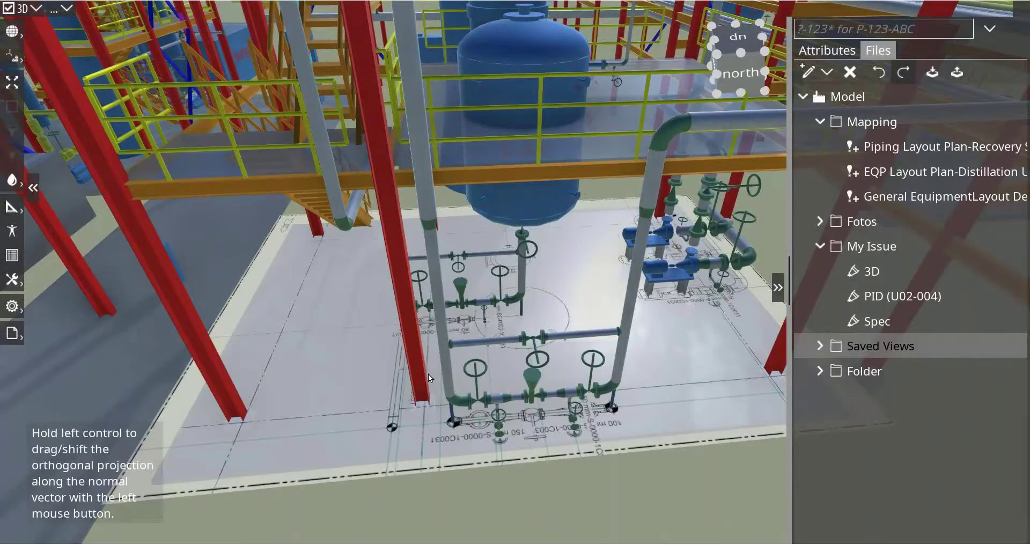
Step: Shift the orthogonal projection of the piping layout plan along its normal vector
drag(431, 371, 446, 356)
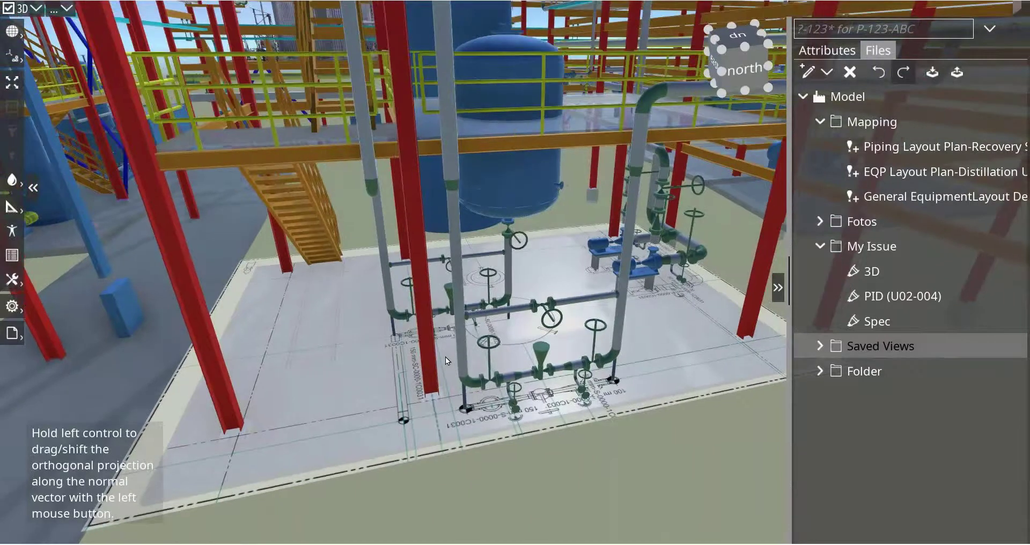
mouse_move(332, 403)
ctrl+mouse_down()
mouse_move(319, 303)
mouse_move(327, 411)
ctrl+mouse_up()
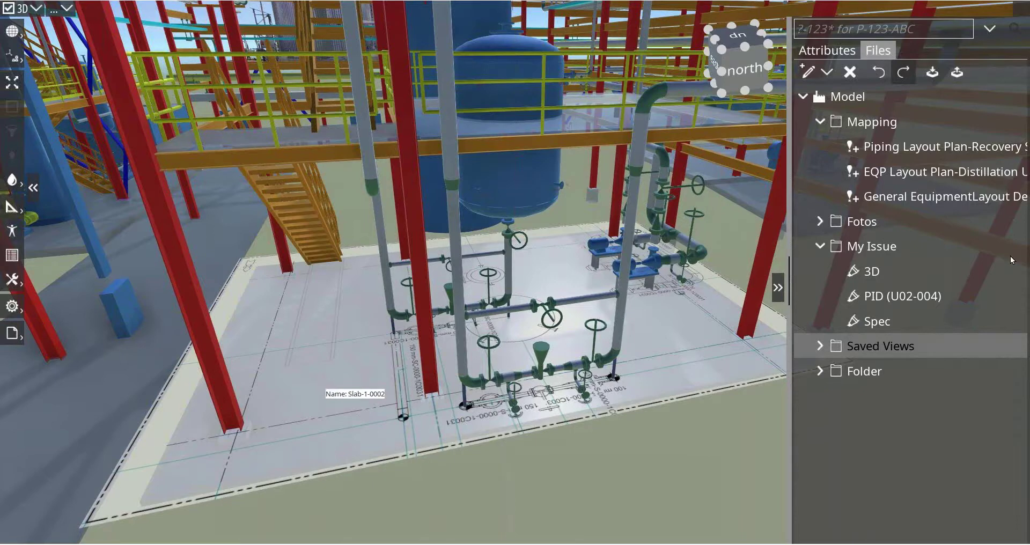
Step: Display the General EquipmentLayout mapping and examine how its outlines match the horizontal vessels and exchangers in the model
click(1022, 200)
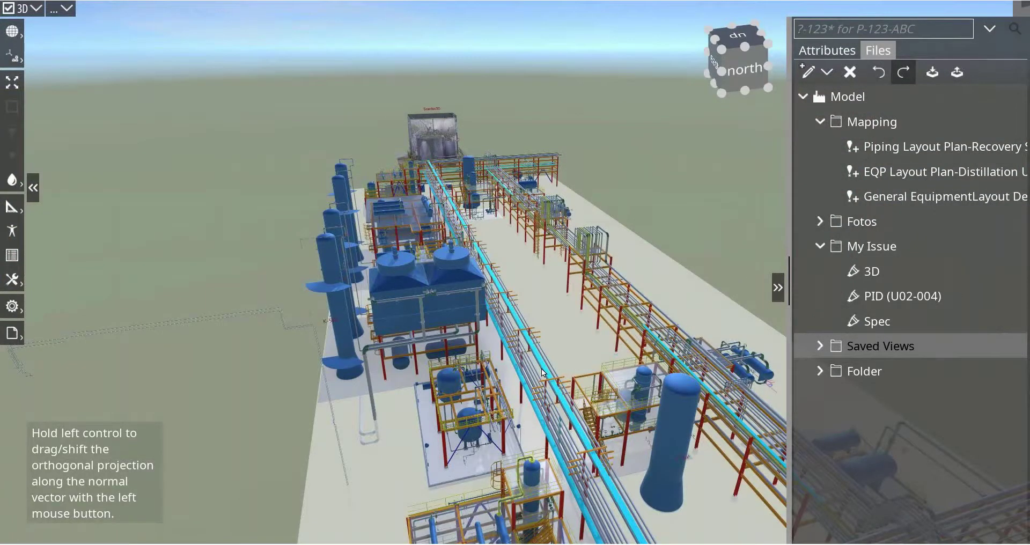
drag(639, 348, 501, 369)
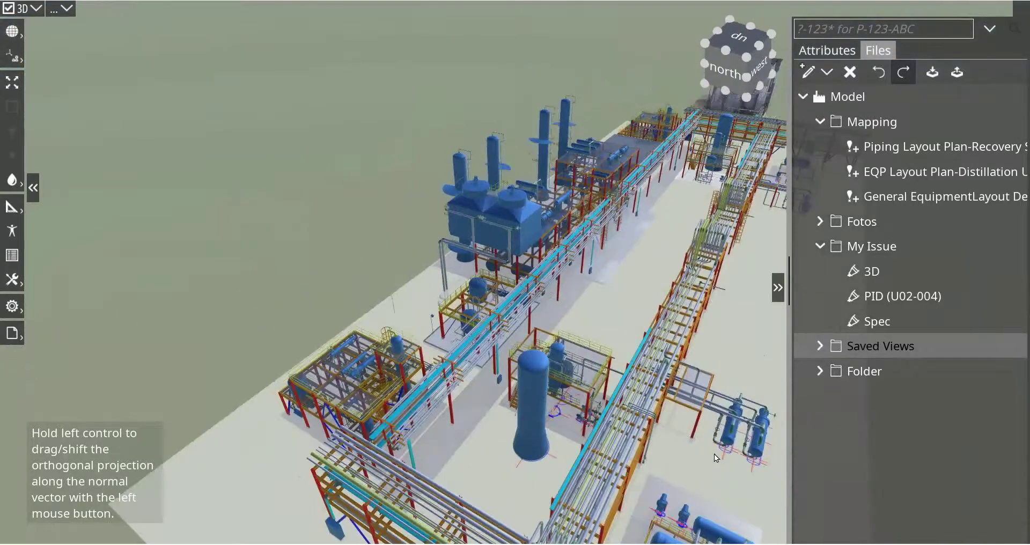
middle_drag(713, 454, 576, 347)
scroll(595, 343, up, 3)
scroll(596, 342, up, 4)
drag(625, 319, 568, 302)
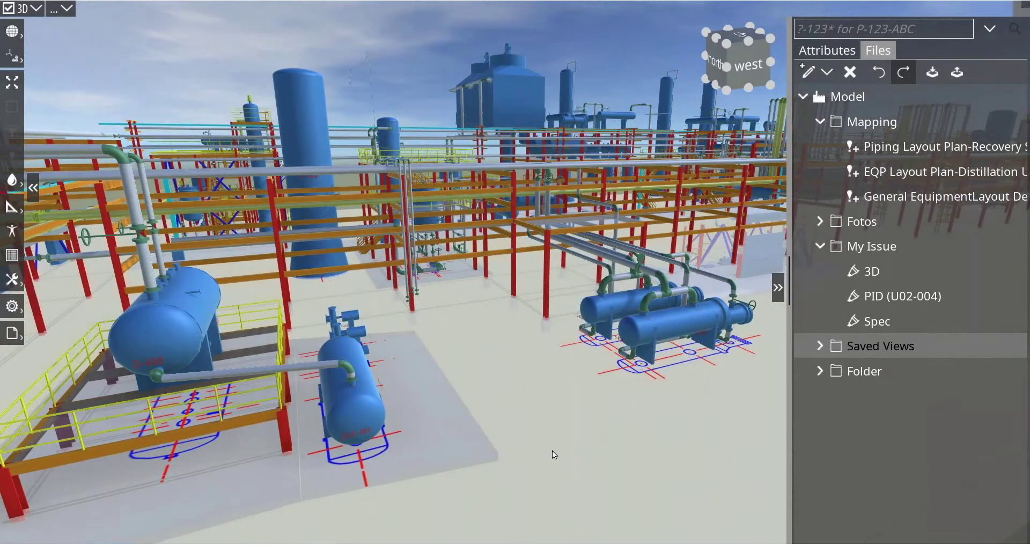
Step: Display the EQP Layout Plan-Distillation mapping on the exchanger deck, and hide all mappings through the Mapping folder before collapsing it
click(1008, 171)
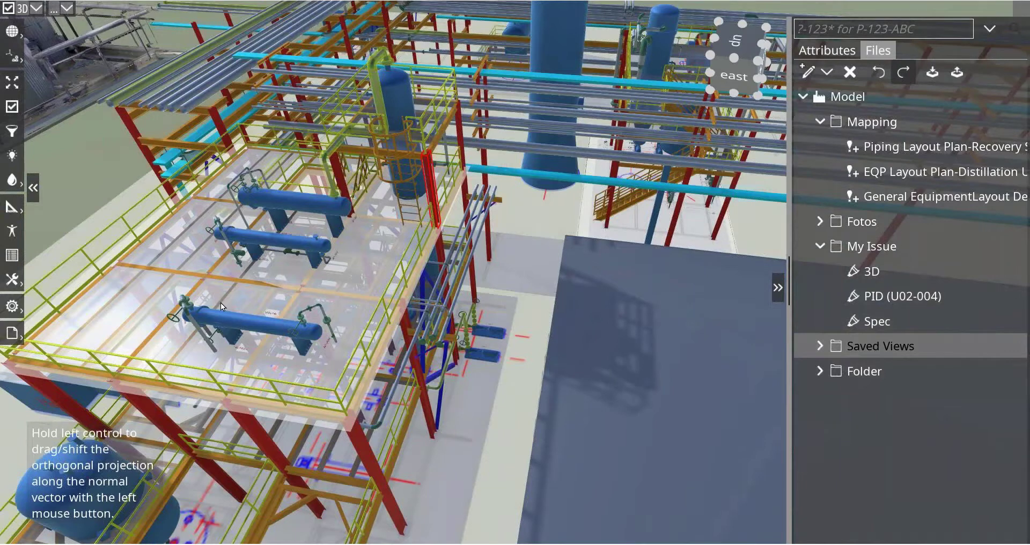
scroll(217, 304, up, 3)
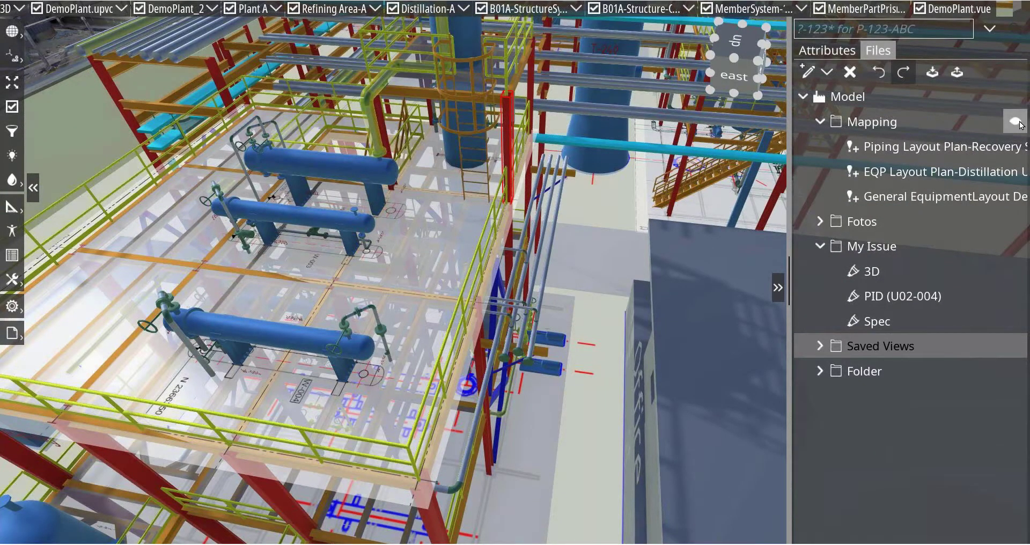
click(1015, 121)
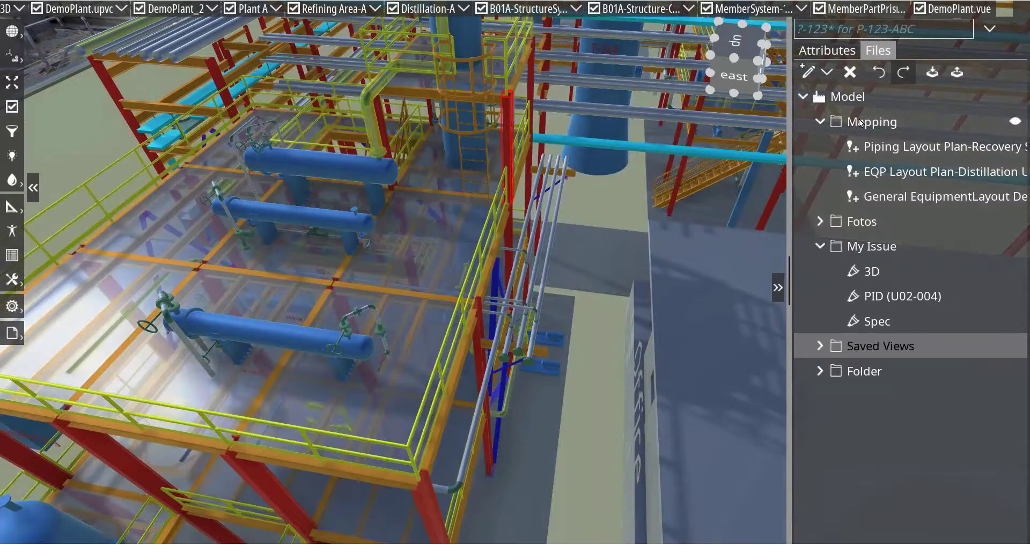
click(821, 122)
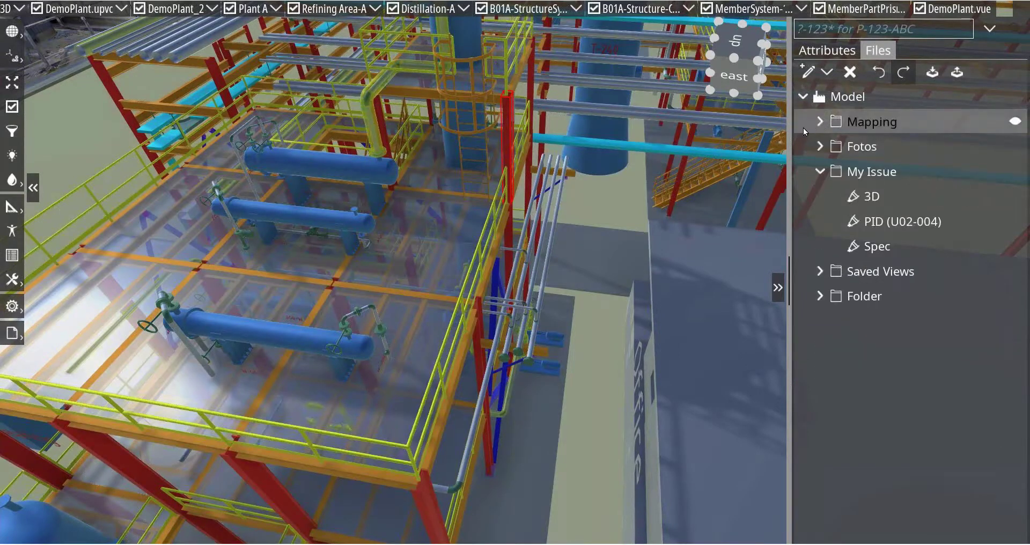
Step: Expand the Fotos folder and bring the two boiler blocks inside the Heating building into a head-on view
click(821, 147)
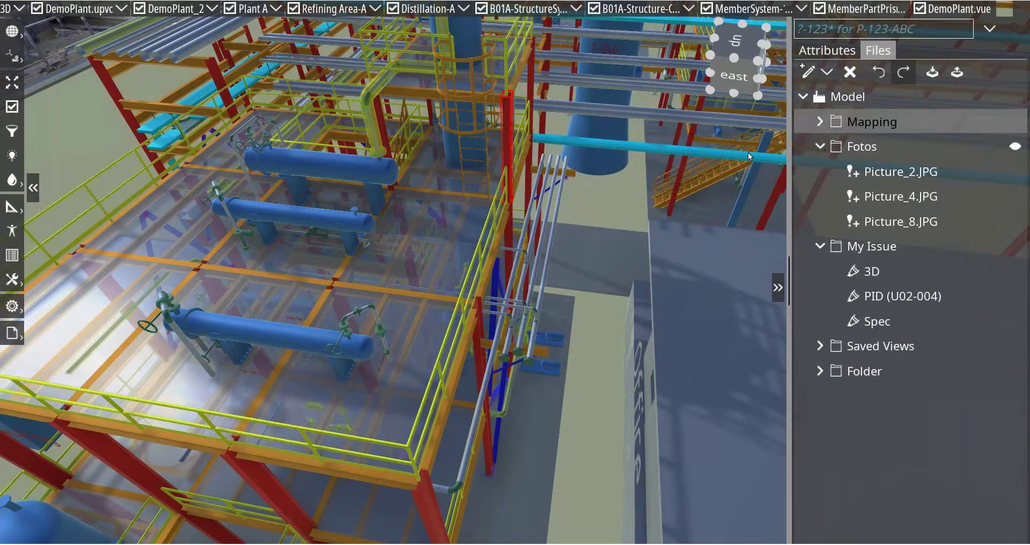
middle_drag(449, 191, 725, 110)
scroll(295, 266, up, 15)
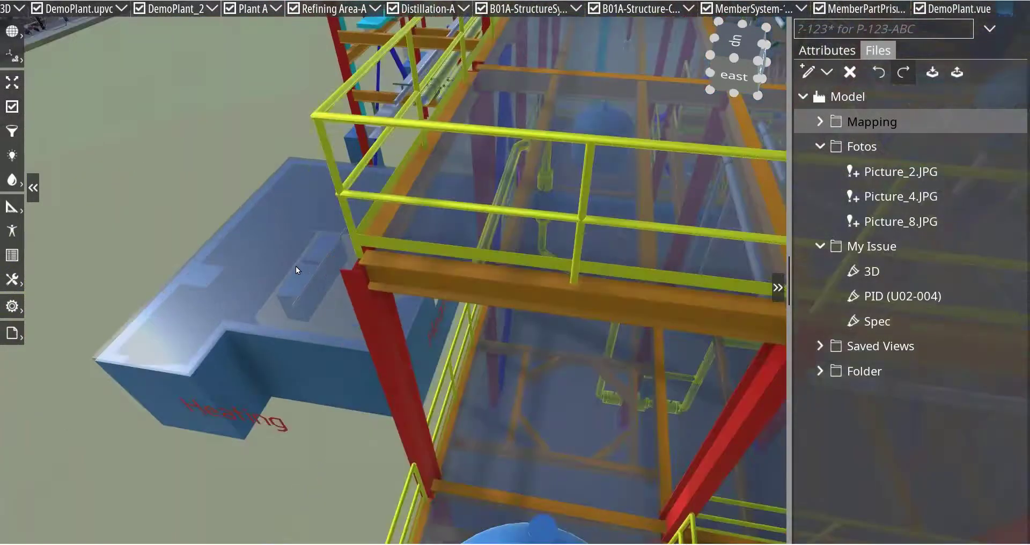
scroll(295, 266, up, 10)
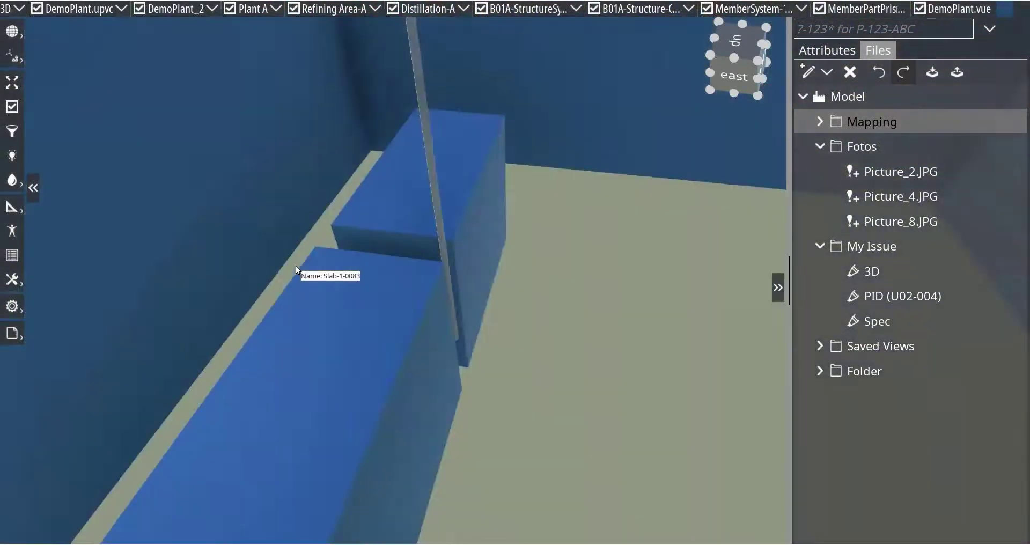
drag(356, 337, 469, 316)
middle_drag(469, 314, 472, 313)
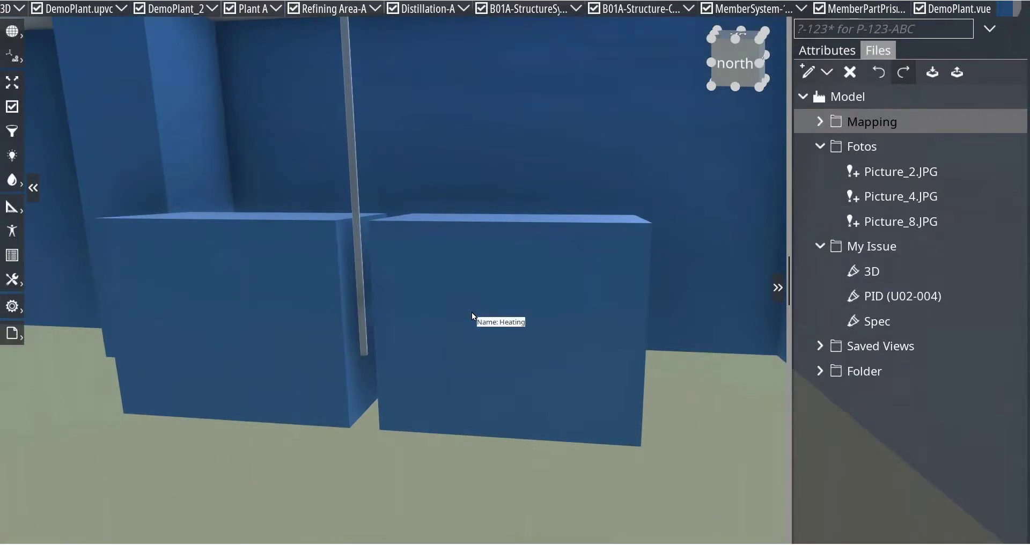
scroll(451, 315, down, 5)
drag(451, 314, 463, 304)
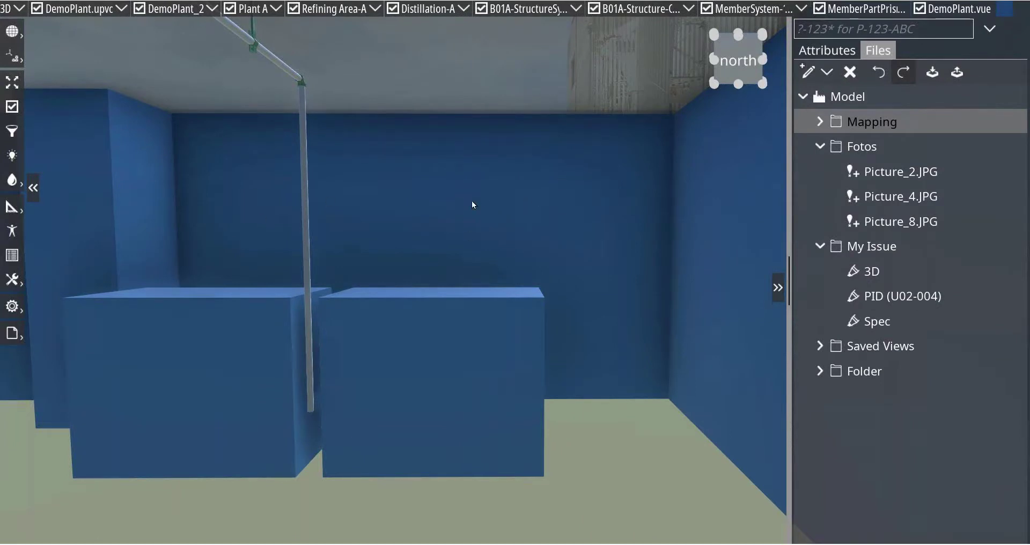
Step: Create a 2D to 3D projection in the Fotos folder from Picture_3.JPG and set its projection type to Picture
click(870, 146)
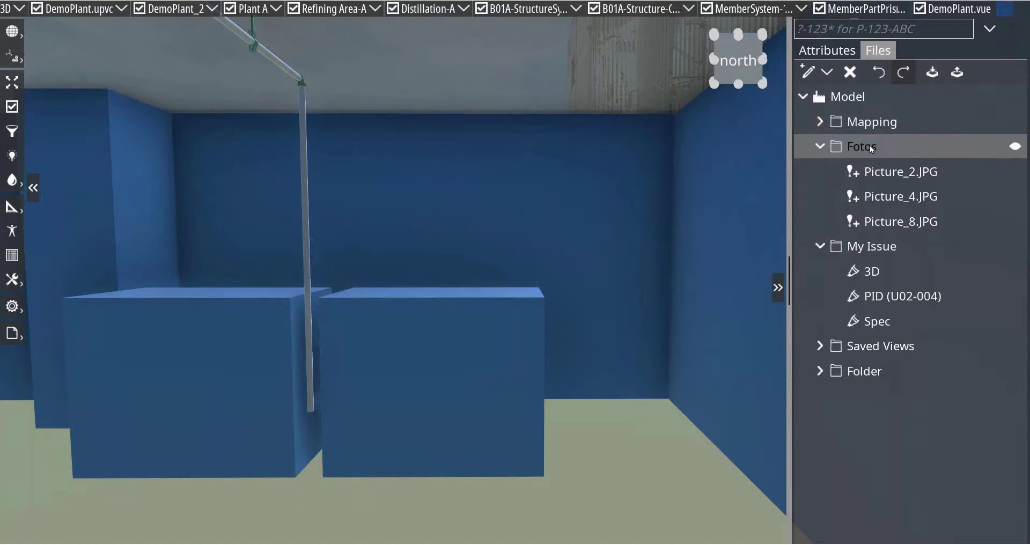
click(826, 72)
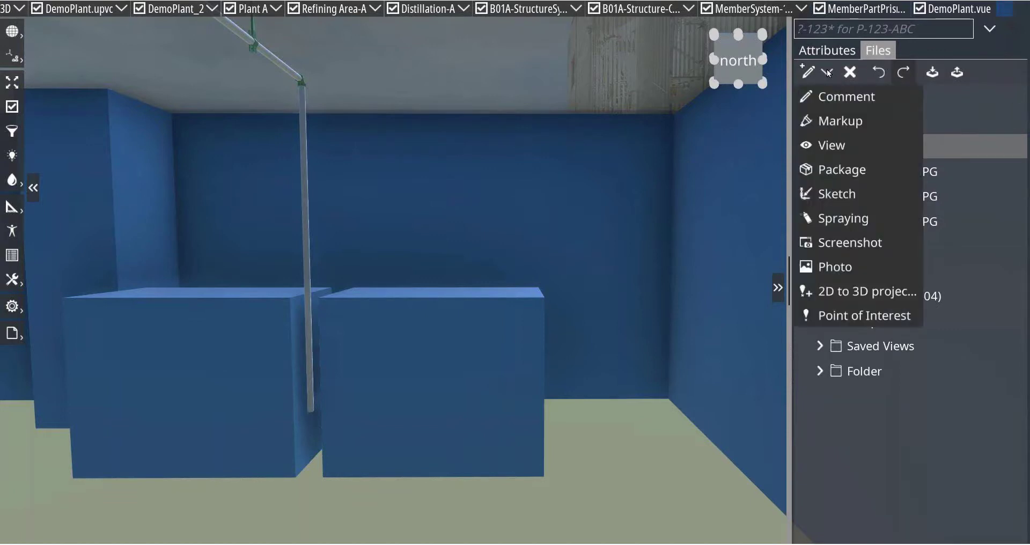
click(833, 291)
scroll(676, 263, down, 2)
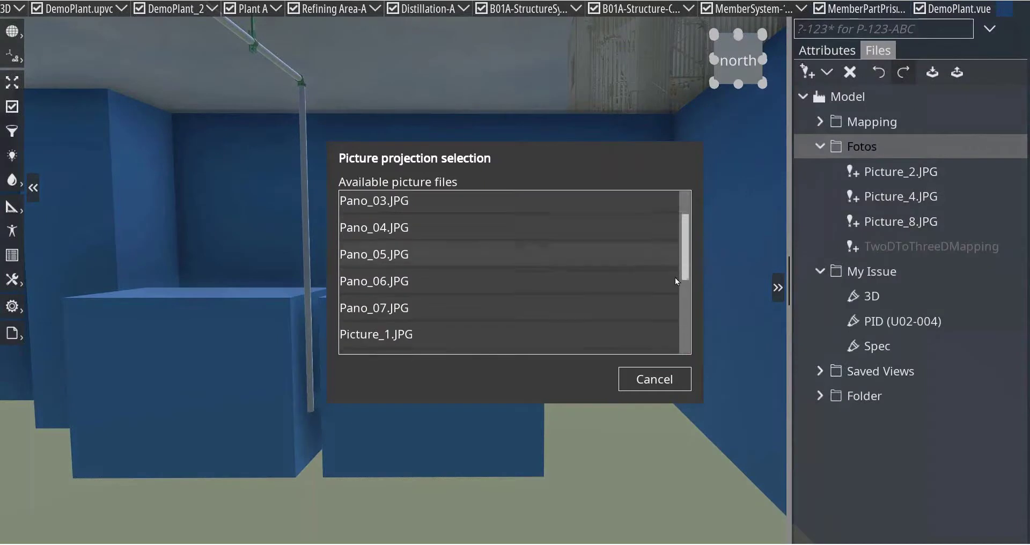
click(531, 317)
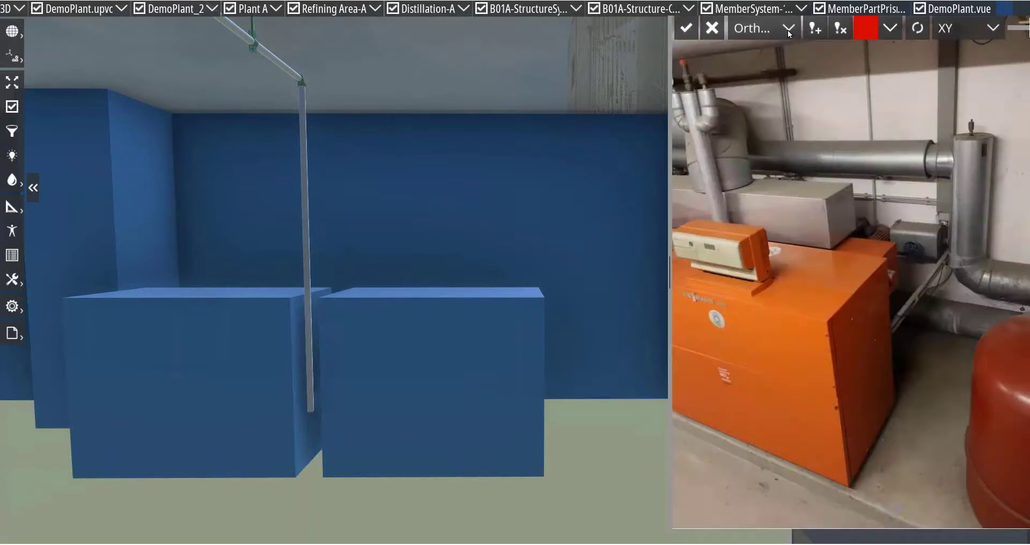
click(788, 30)
click(771, 54)
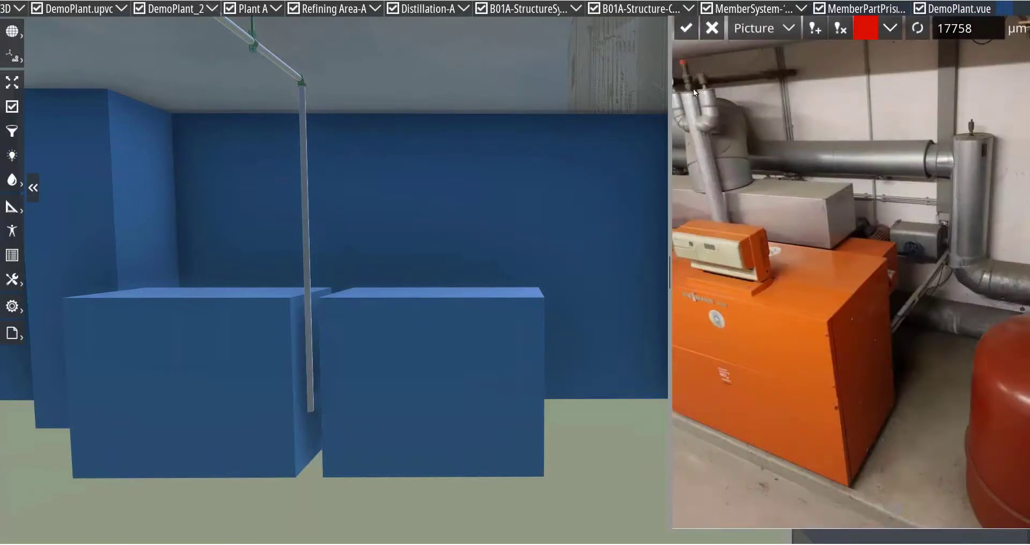
Step: Add a red reference pin at the left boiler's lower outer front corner in both the model and the photo
scroll(507, 227, down, 5)
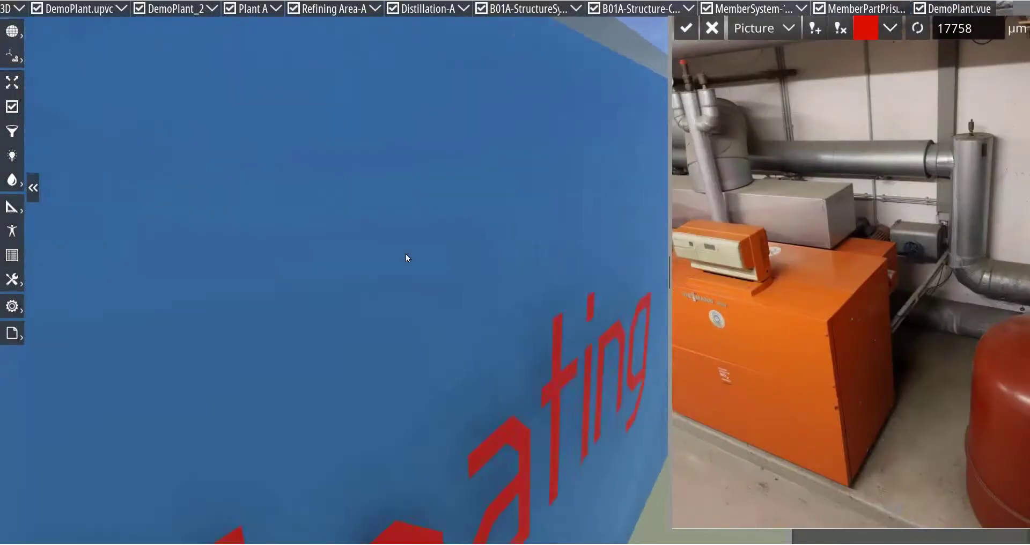
scroll(405, 255, up, 3)
scroll(404, 259, up, 3)
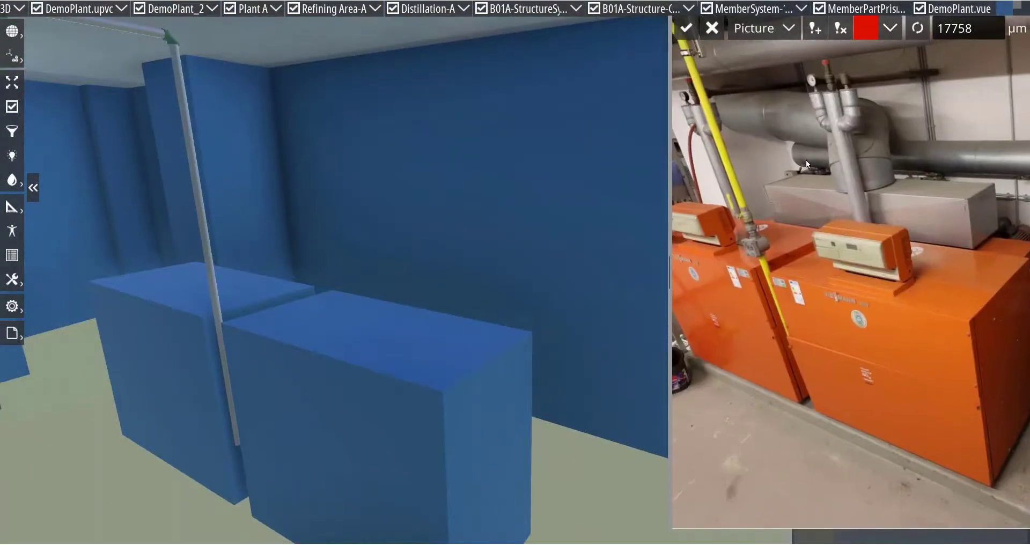
click(815, 28)
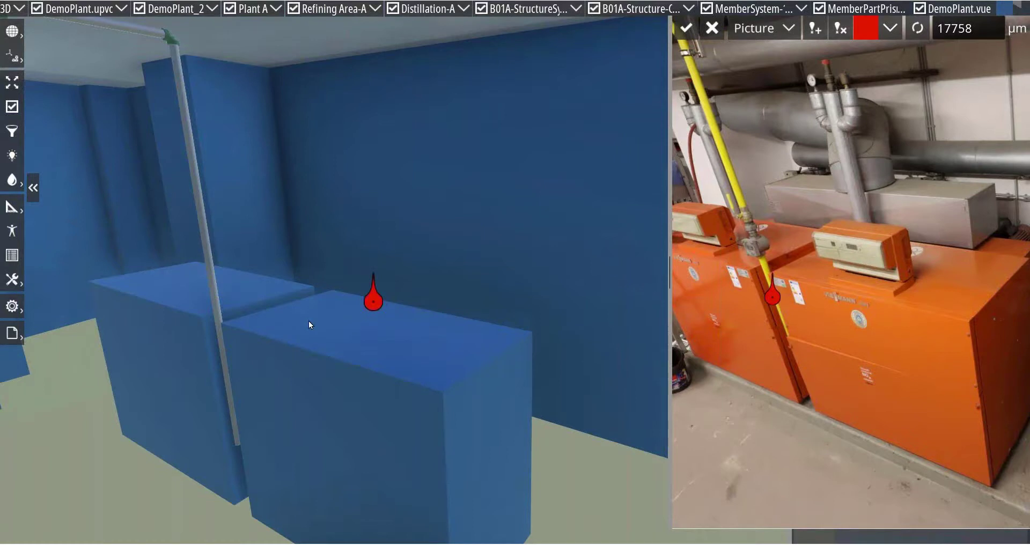
drag(373, 301, 123, 465)
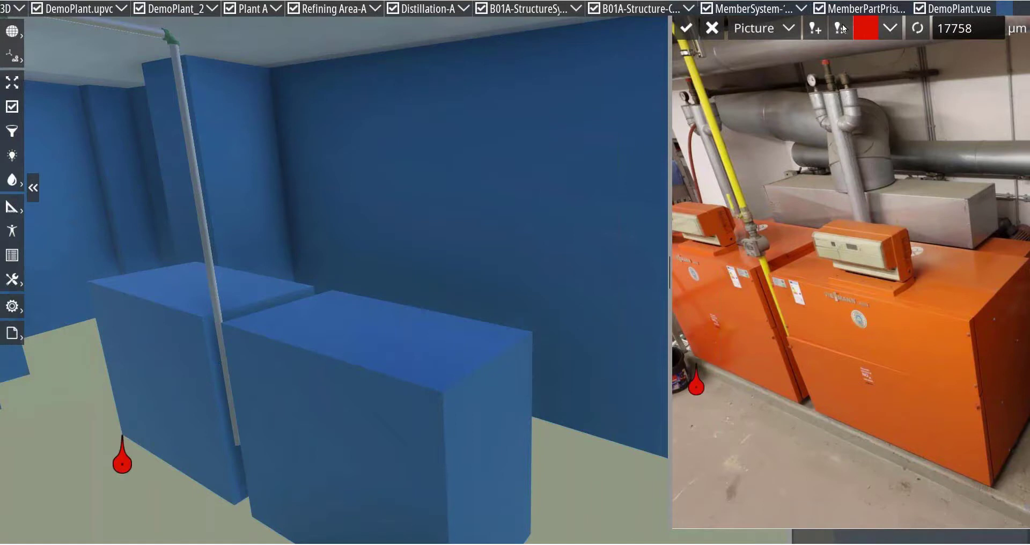
Step: Add a green reference pin at the left boiler's upper front corner beside the vertical pipe in both model and photo
click(819, 30)
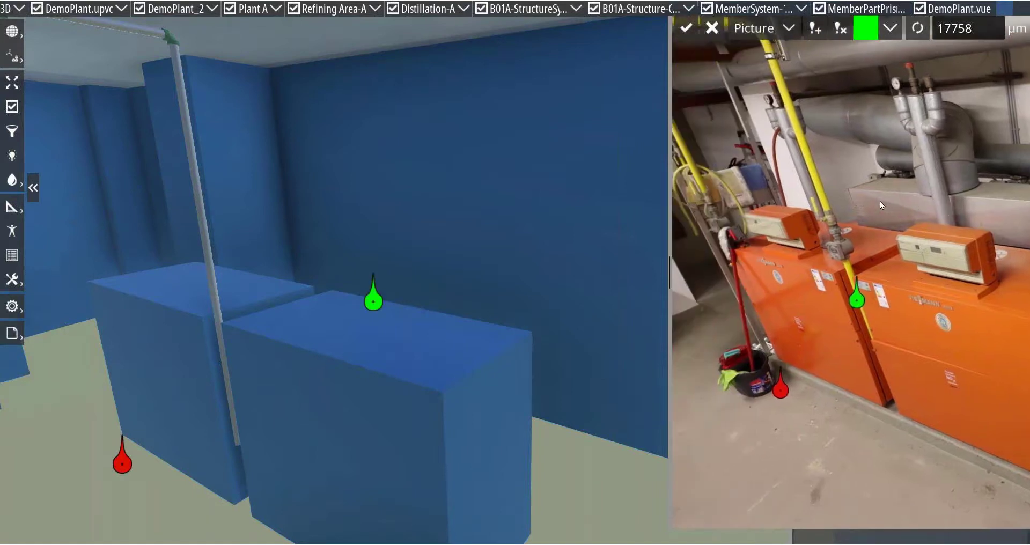
drag(379, 294, 203, 346)
middle_drag(363, 347, 310, 207)
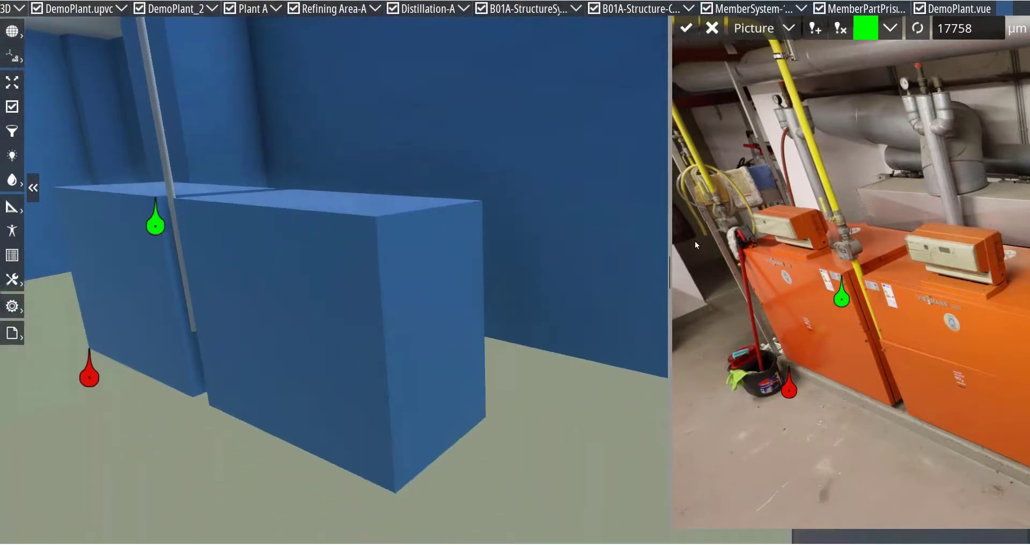
Step: Add a blue reference pin at the right boiler's lower outer front corner in both the model and the photo
scroll(694, 244, down, 3)
click(815, 28)
drag(375, 297, 401, 520)
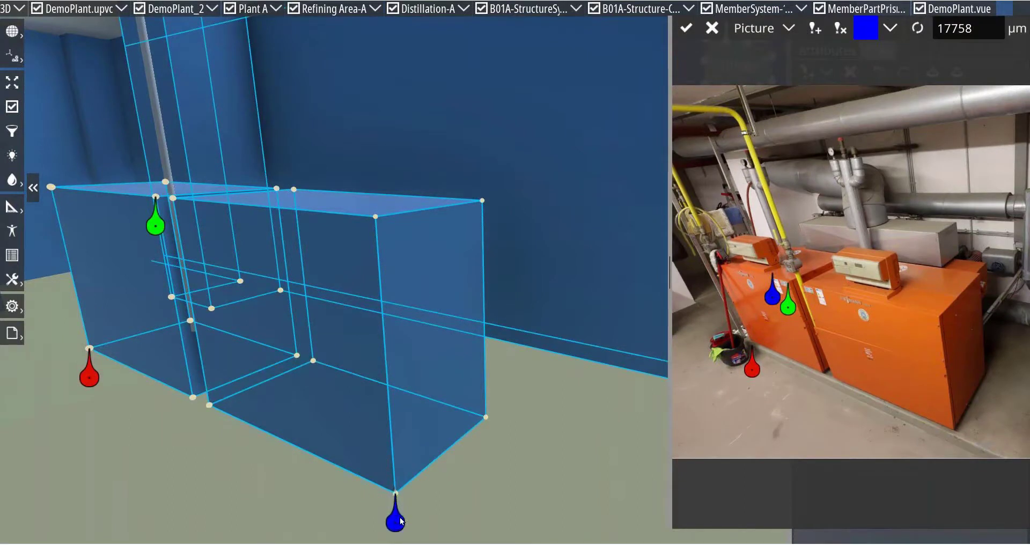
drag(774, 299, 908, 431)
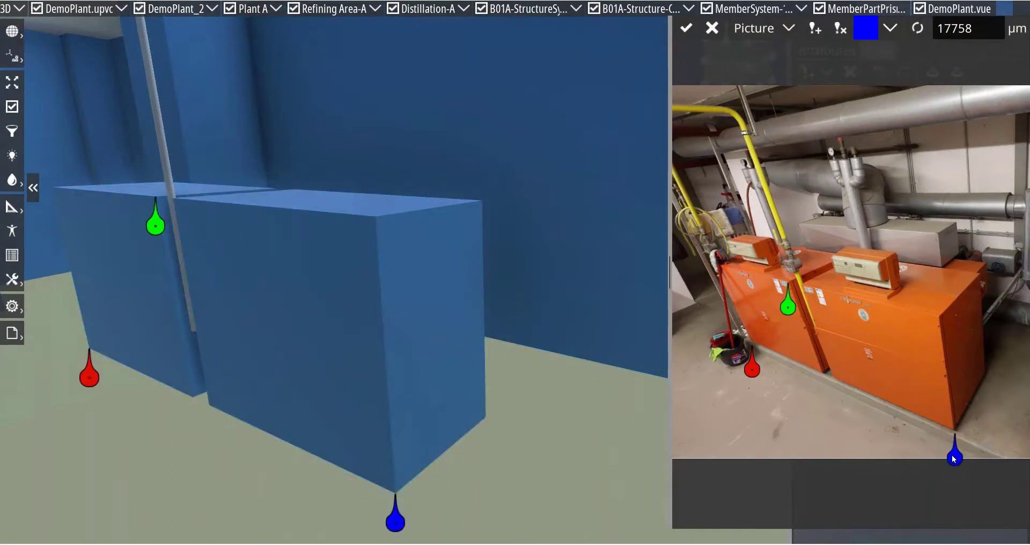
Step: Add a yellow reference pin at the right boiler's upper outer rear corner in both the model and the photo
click(815, 29)
drag(374, 299, 469, 232)
drag(479, 232, 483, 230)
drag(771, 290, 971, 301)
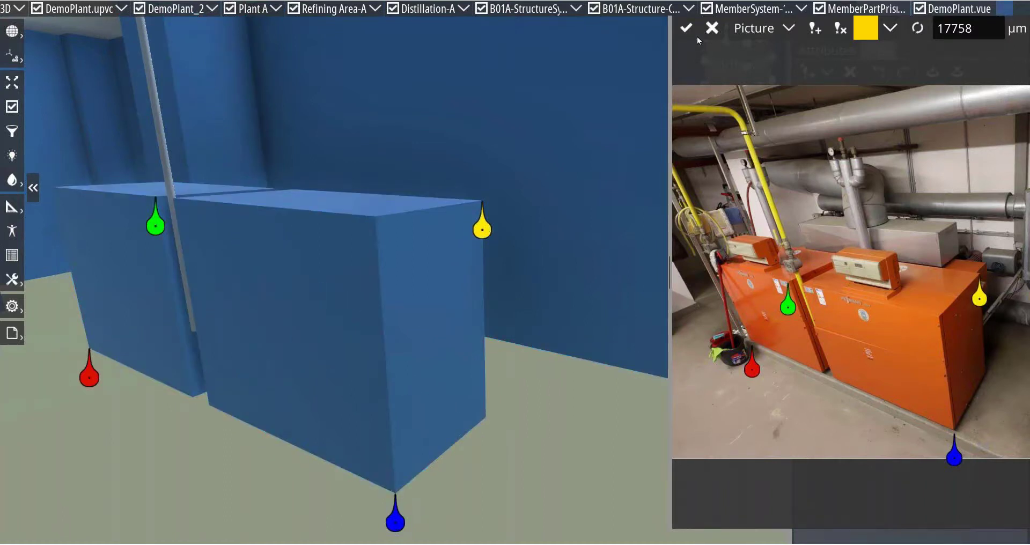
Step: Calculate the Picture_3.JPG projection from the four pins, reduce its opacity to check the alignment, and save the mapping
click(916, 30)
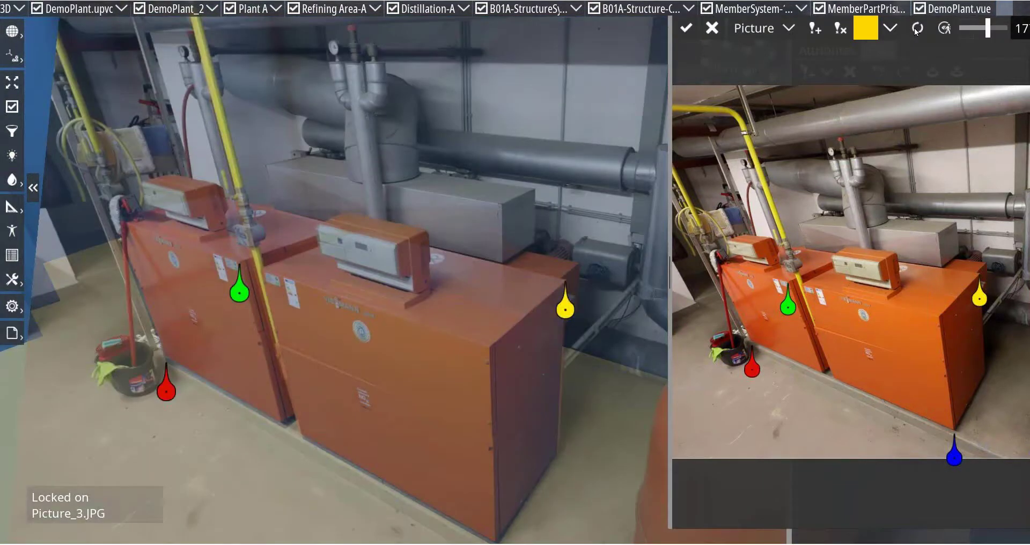
mouse_move(977, 35)
mouse_down()
mouse_move(963, 35)
mouse_move(996, 32)
mouse_move(958, 32)
mouse_move(986, 30)
mouse_up()
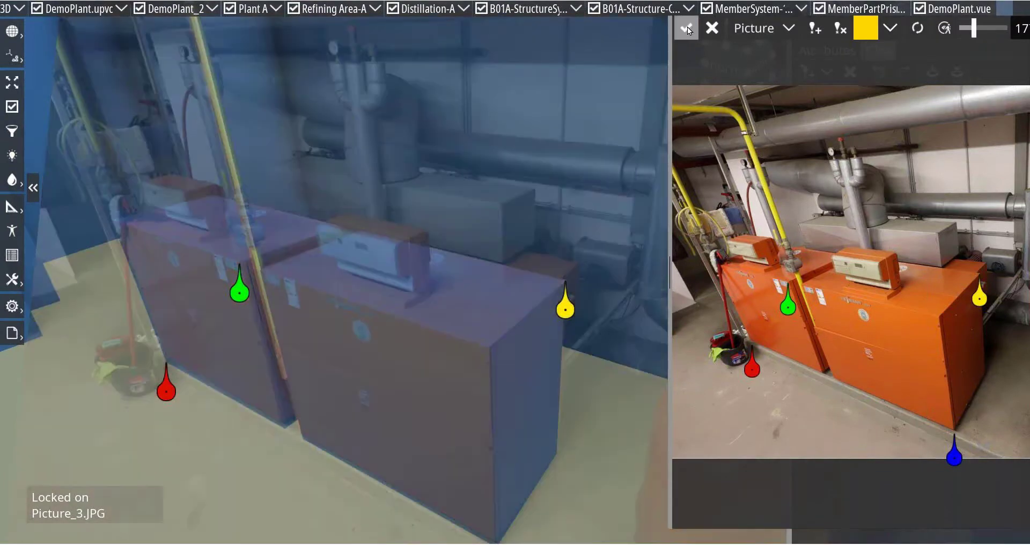
click(686, 28)
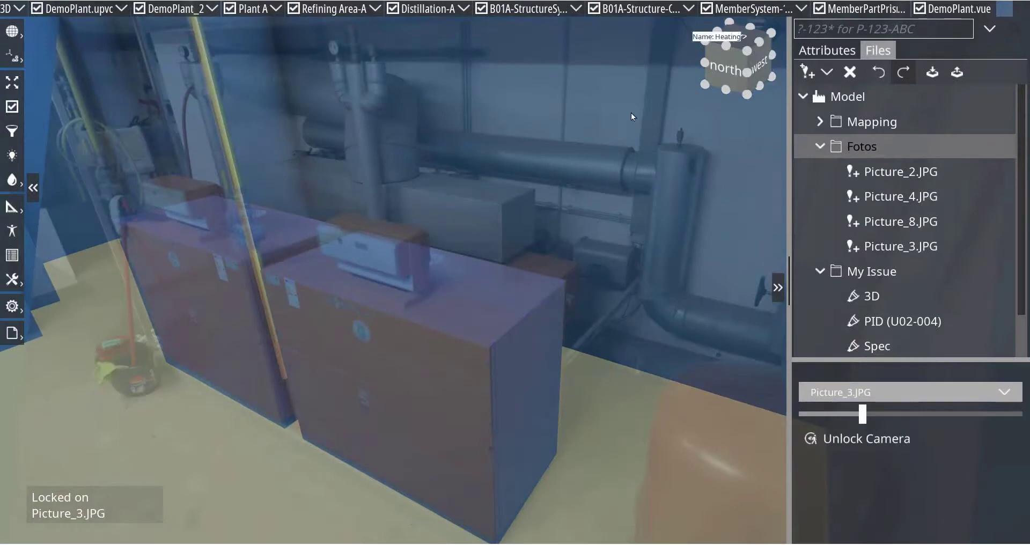
Step: Raise the Picture_3.JPG overlay to nearly full opacity and look around the boilers and pipes from the locked camera position
mouse_move(844, 417)
mouse_down()
mouse_move(807, 417)
mouse_move(848, 417)
mouse_up()
drag(917, 417, 991, 418)
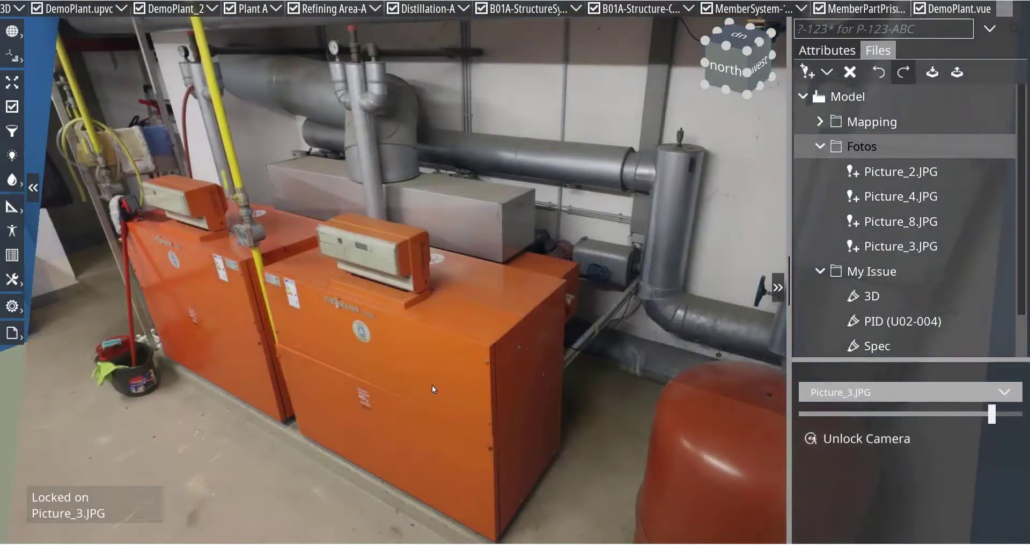
drag(379, 346, 420, 349)
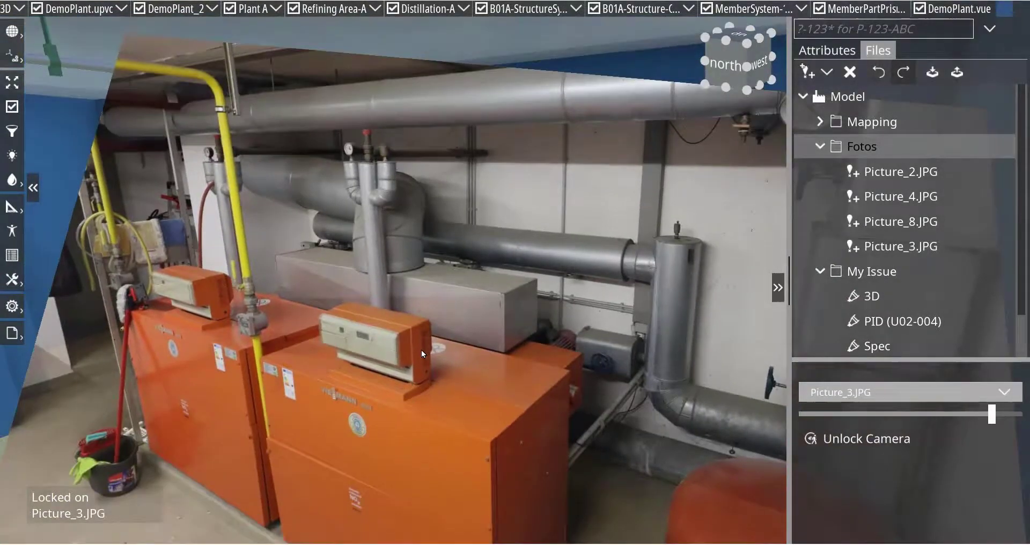
mouse_move(993, 410)
mouse_down()
mouse_move(819, 413)
mouse_move(1003, 413)
mouse_up()
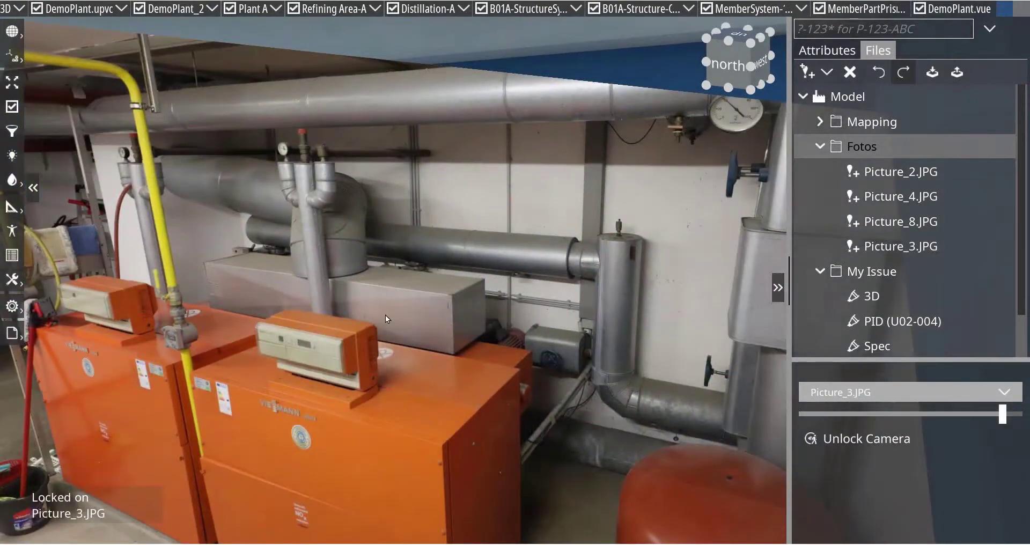
drag(507, 324, 446, 304)
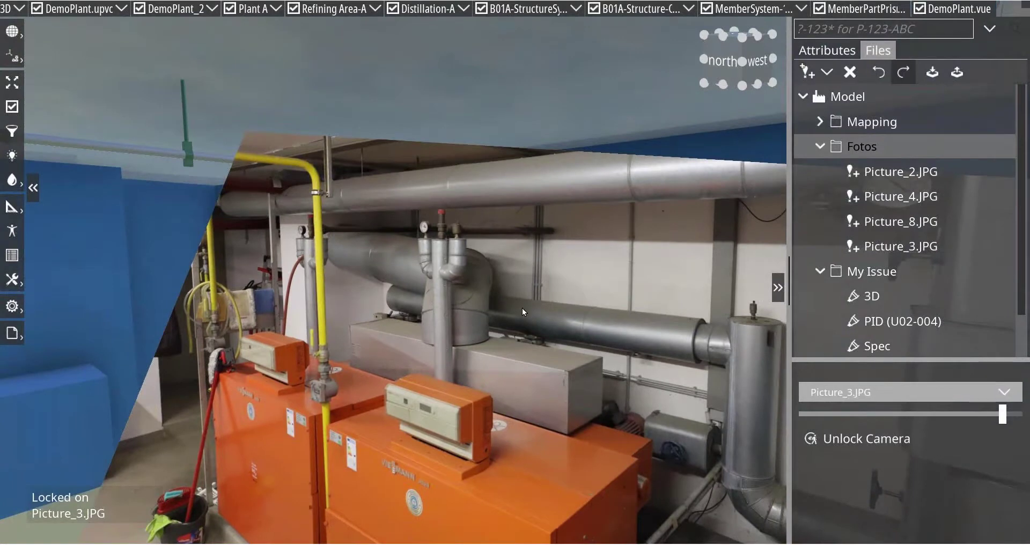
mouse_move(523, 309)
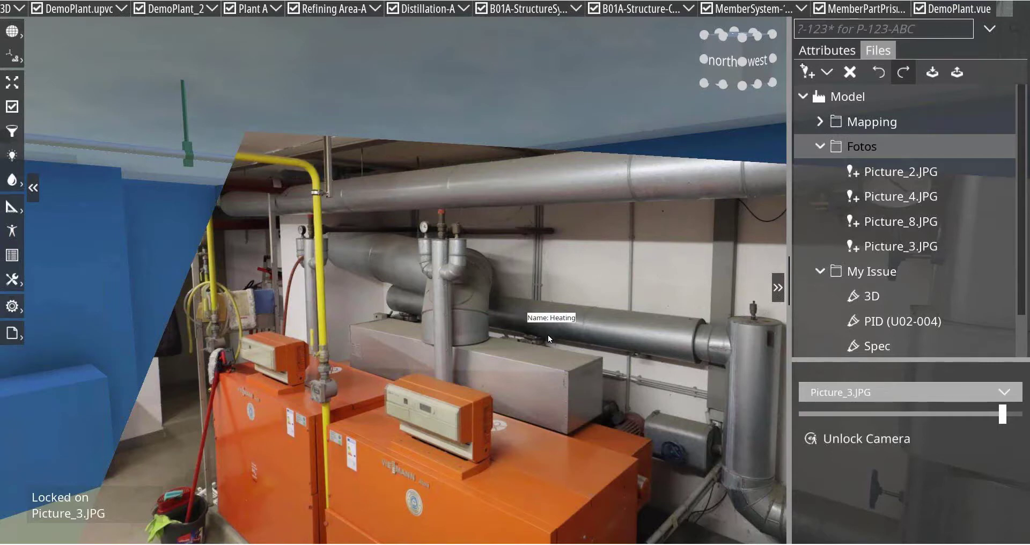
drag(550, 339, 552, 343)
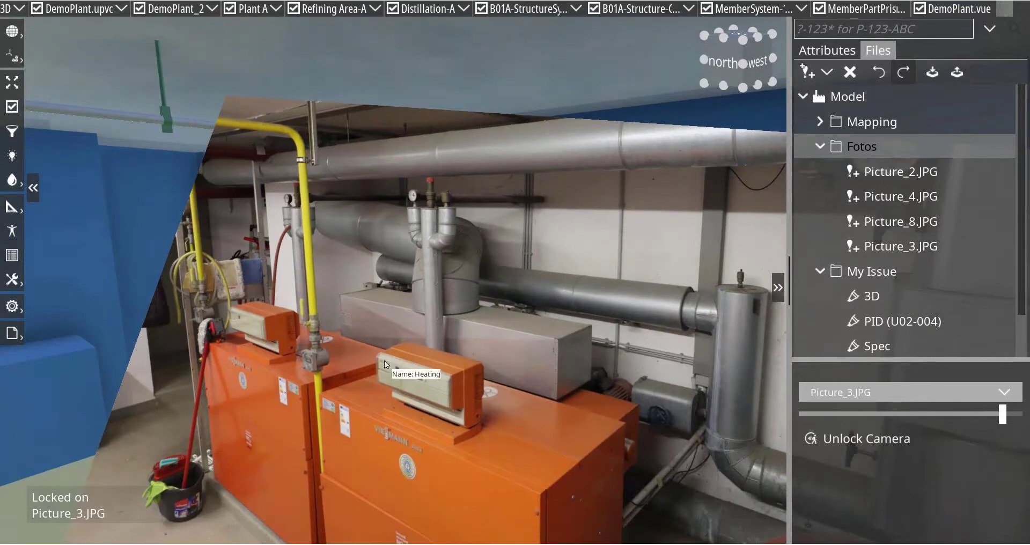
Step: Display the Picture_2.JPG projection with reduced opacity, switch to Picture_8.JPG, and compare the photographed boilers with the model
click(1001, 171)
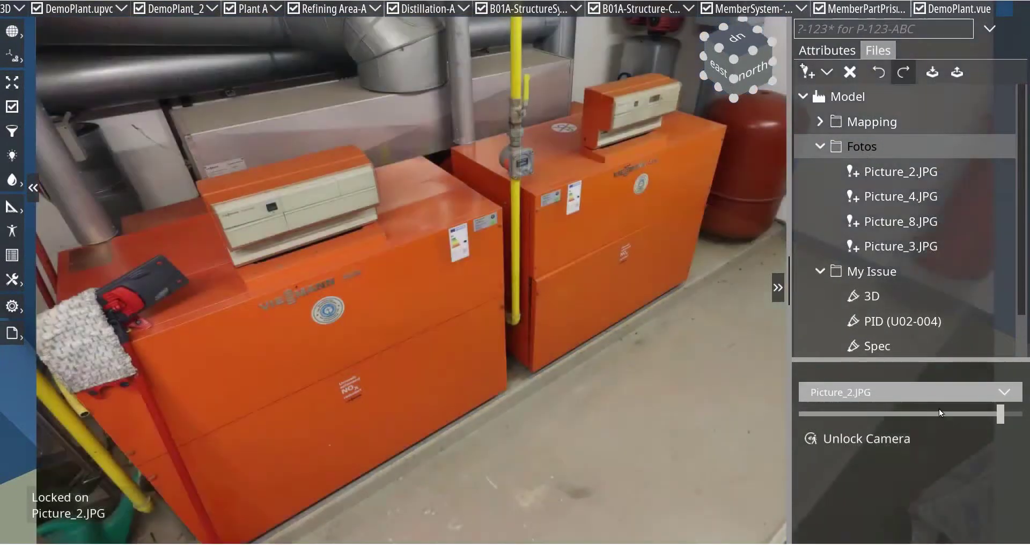
drag(1003, 415, 924, 419)
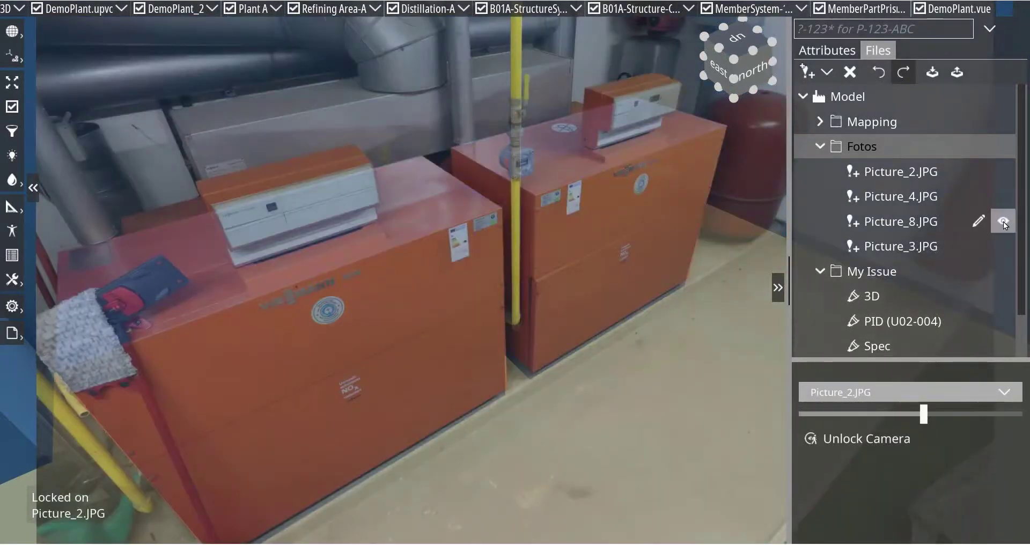
click(1003, 221)
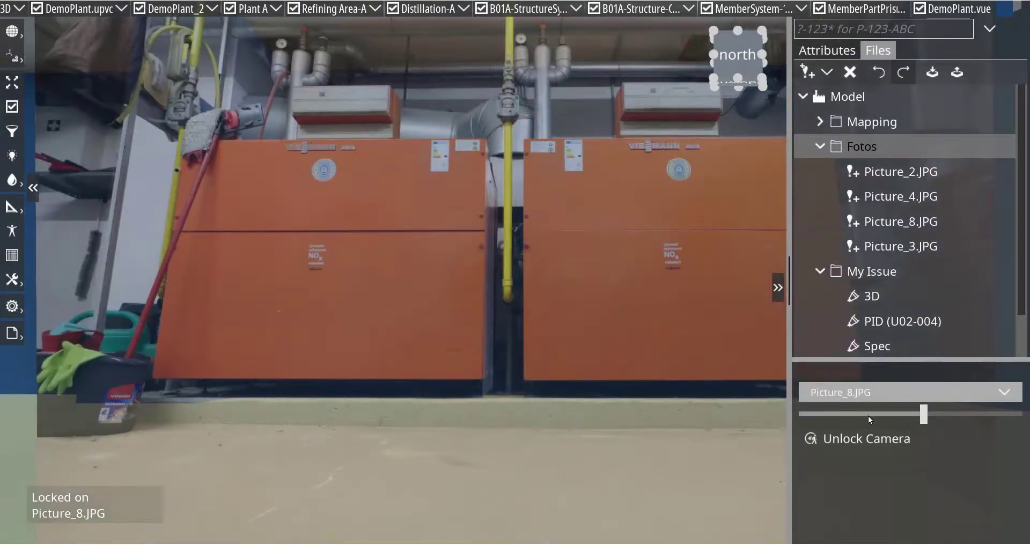
drag(868, 416, 923, 416)
drag(543, 279, 585, 330)
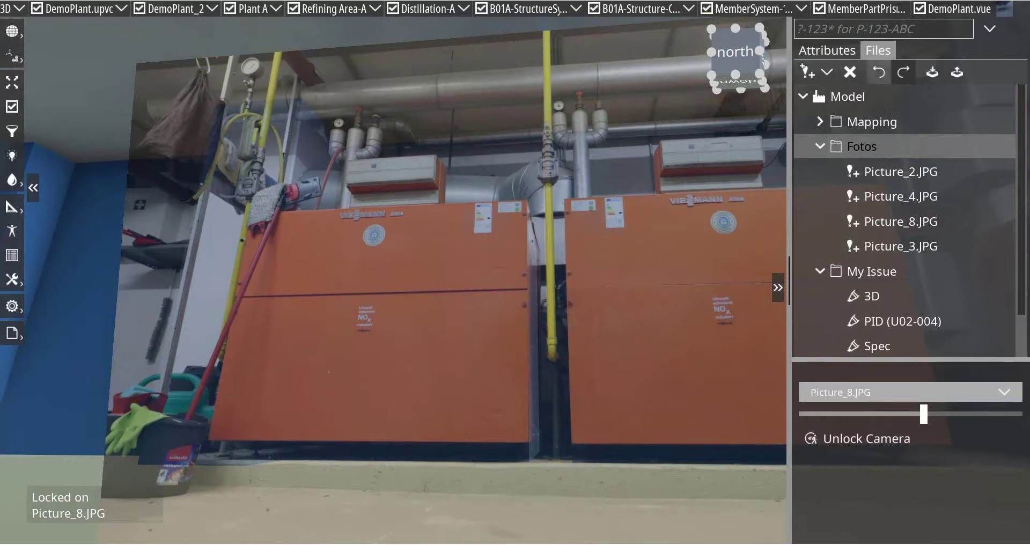
Step: Unlock the camera from Picture_8.JPG and move the view out of the Heating building into the surrounding plant
click(812, 439)
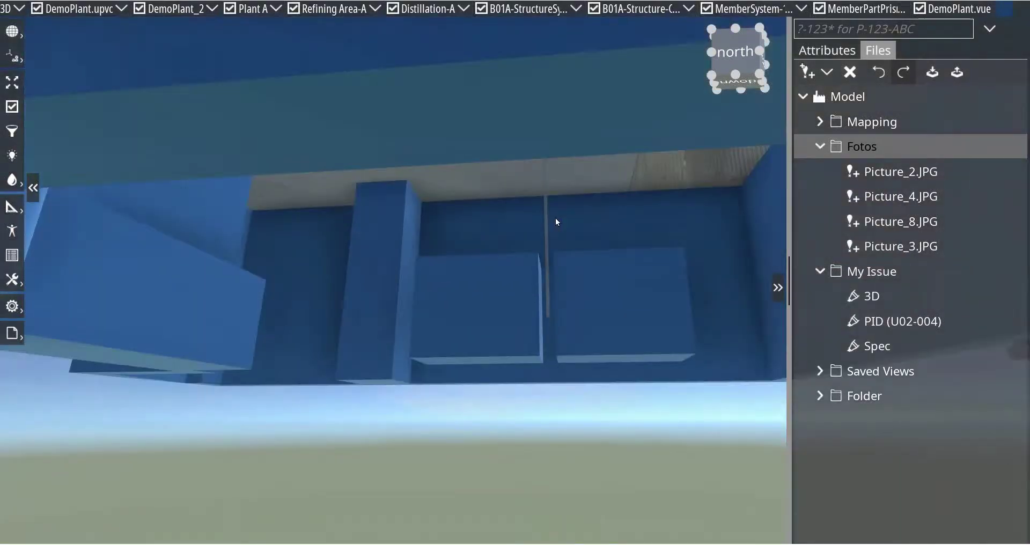
drag(555, 218, 558, 291)
scroll(532, 274, down, 3)
middle_drag(651, 276, 112, 158)
scroll(542, 114, down, 2)
scroll(542, 114, down, 5)
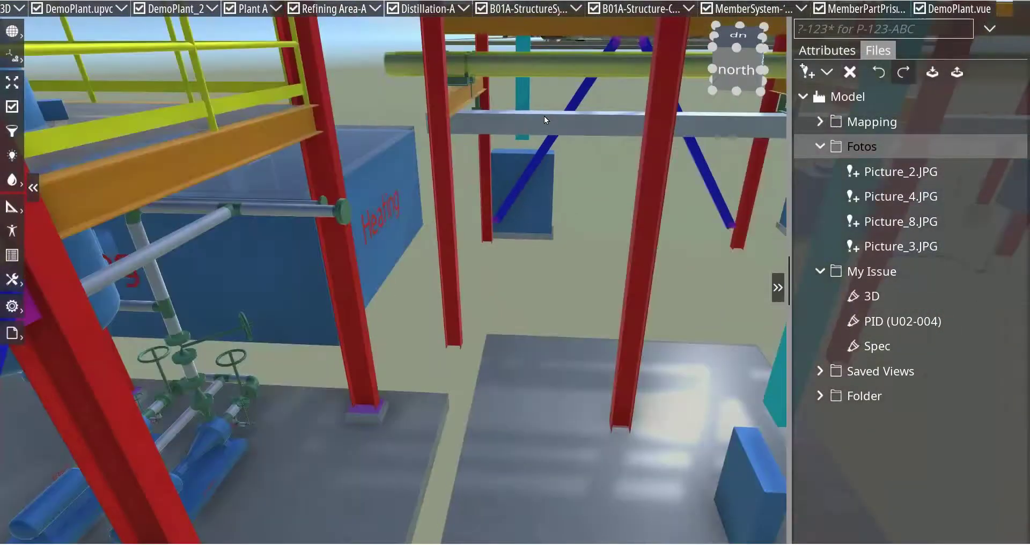
middle_drag(295, 248, 189, 202)
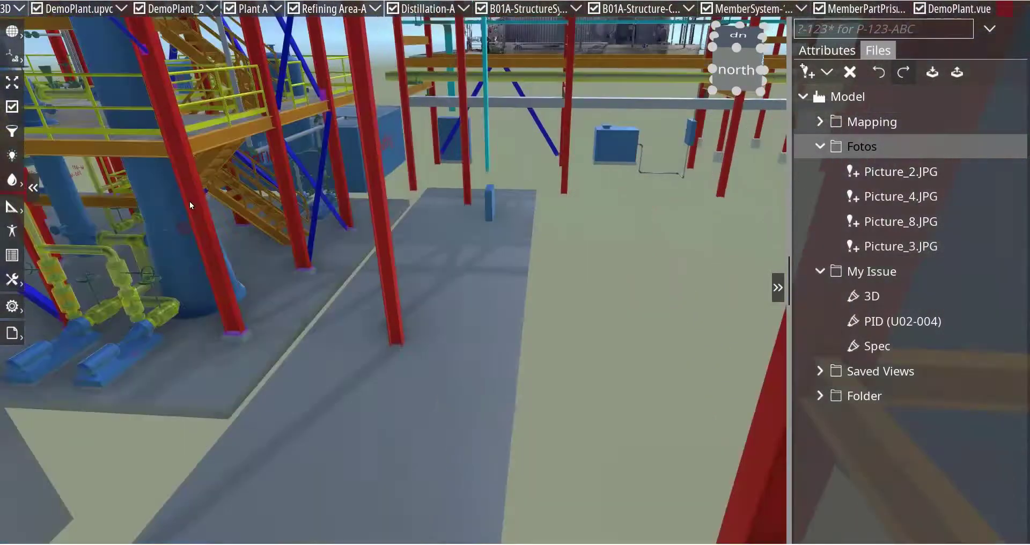
Step: Show the Gridline aspect in the 3D model and examine the gridlines around the pump slab and steel columns
scroll(325, 208, down, 4)
scroll(378, 218, down, 3)
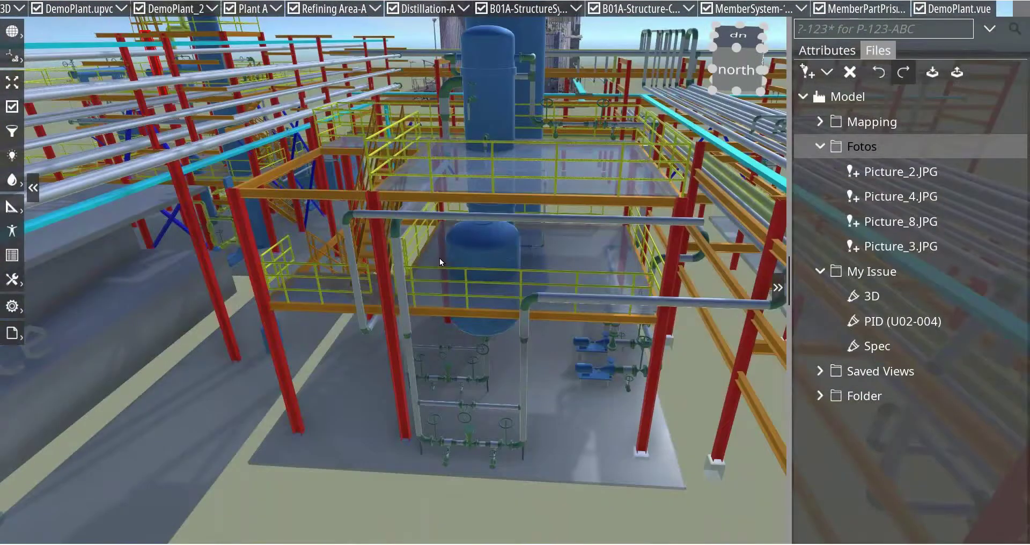
middle_drag(625, 423, 549, 385)
scroll(546, 388, up, 3)
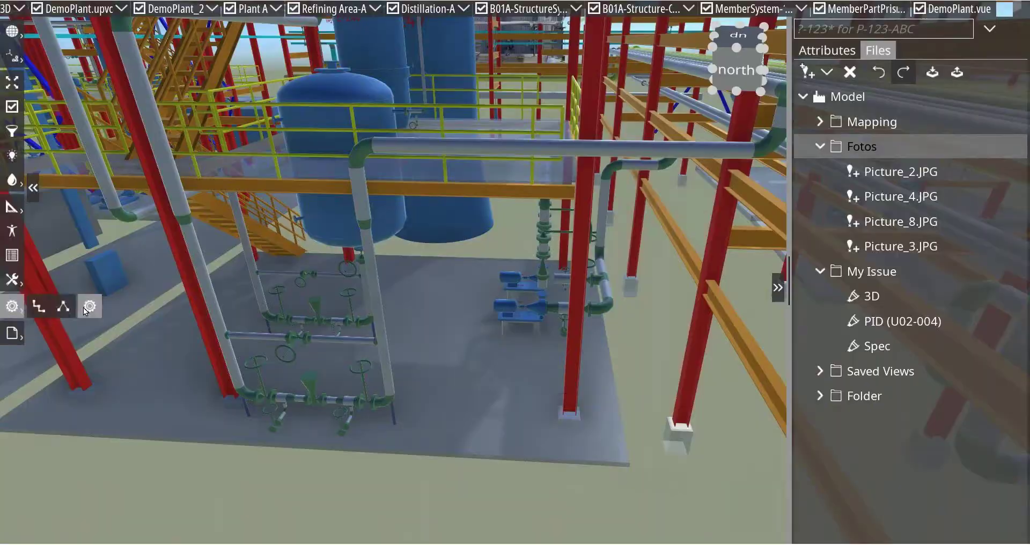
click(11, 306)
click(36, 119)
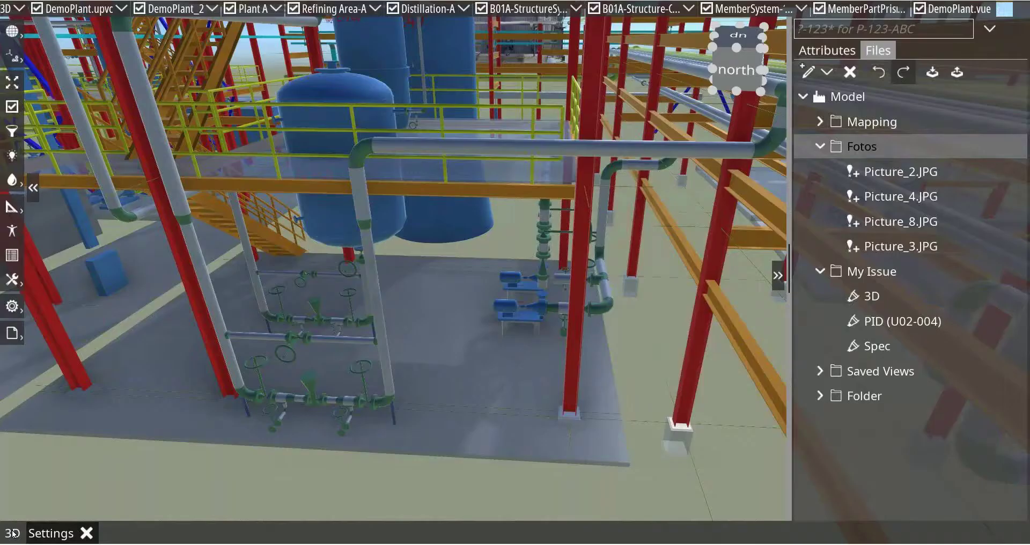
click(12, 533)
scroll(588, 432, up, 6)
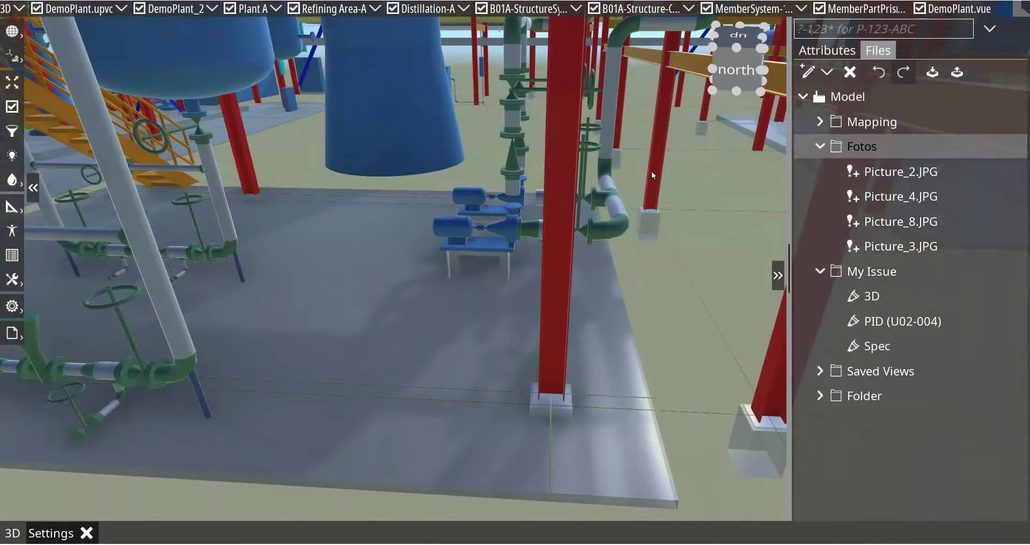
right_drag(569, 180, 485, 343)
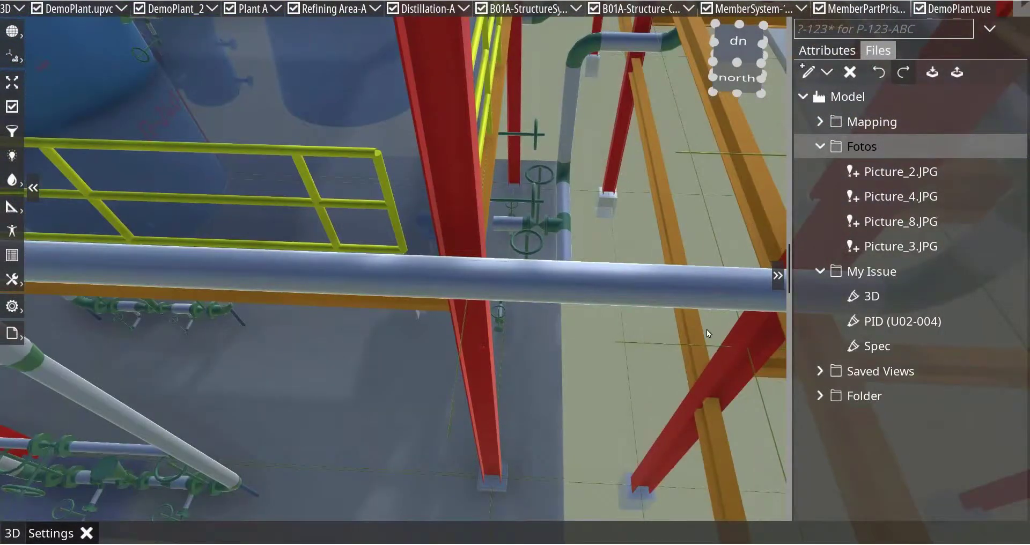
scroll(449, 301, up, 1)
scroll(514, 268, up, 1)
drag(514, 278, 484, 326)
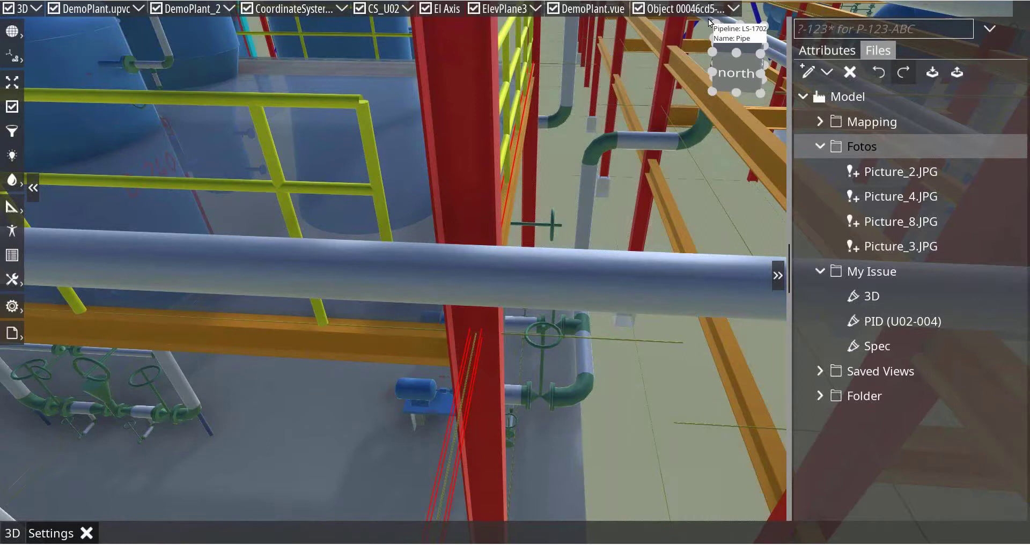
Step: Hide the Gridline aspect, close the settings, and return to the valve piping on the slab
click(59, 540)
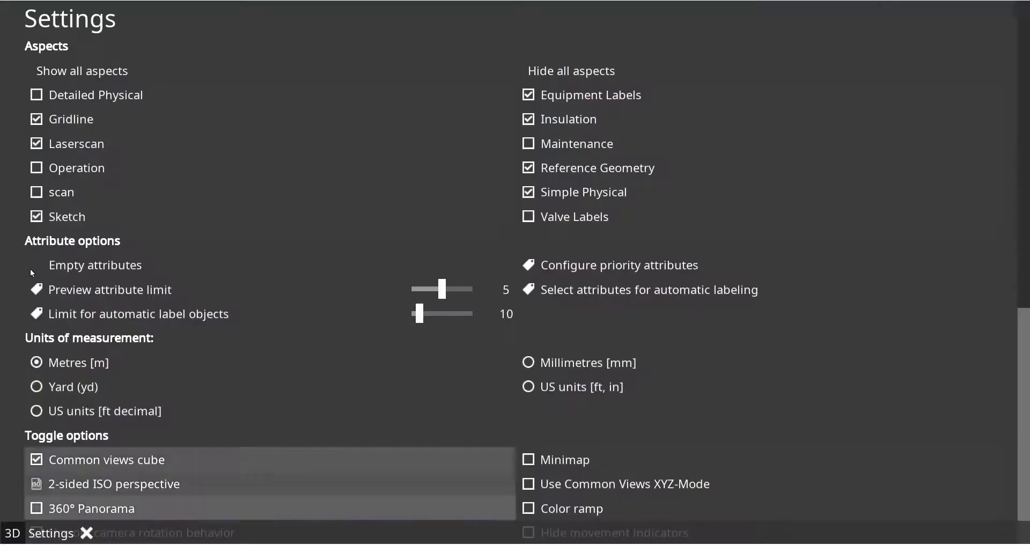
click(35, 122)
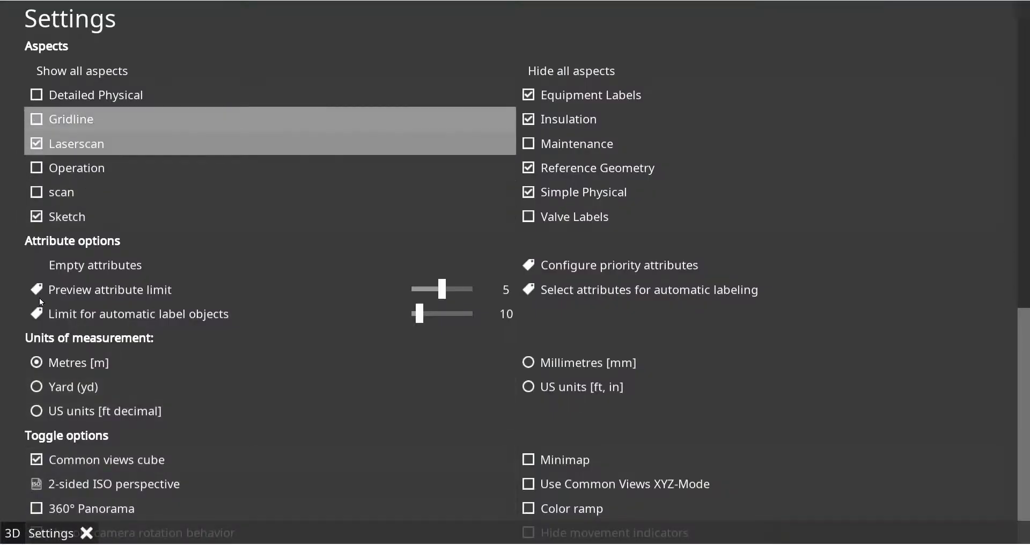
click(86, 533)
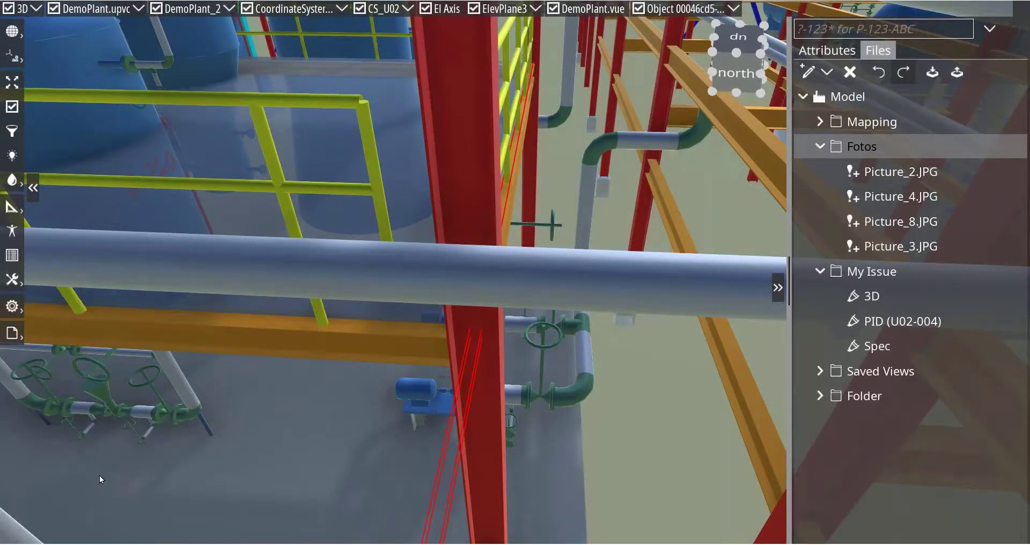
scroll(272, 325, down, 4)
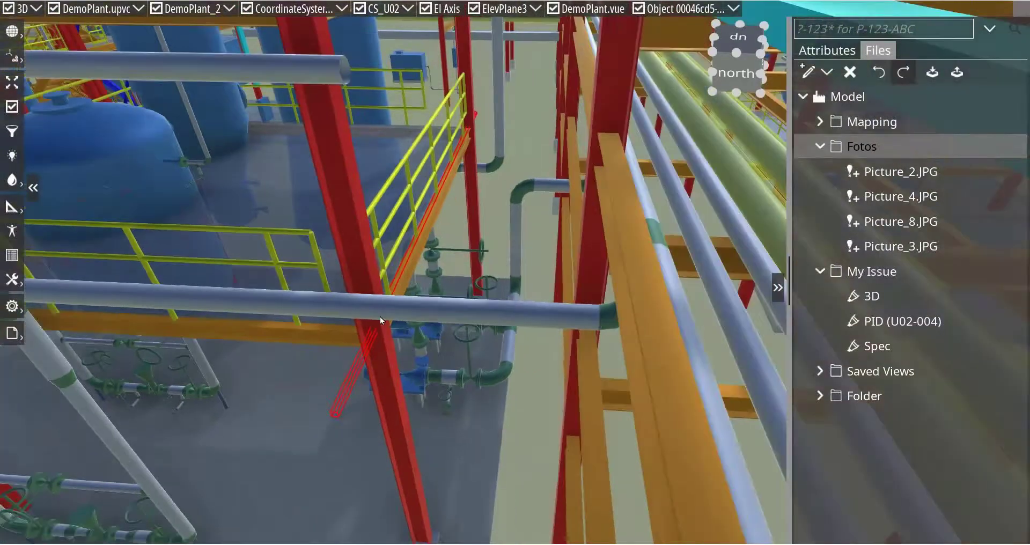
middle_drag(380, 317, 537, 145)
scroll(404, 328, down, 1)
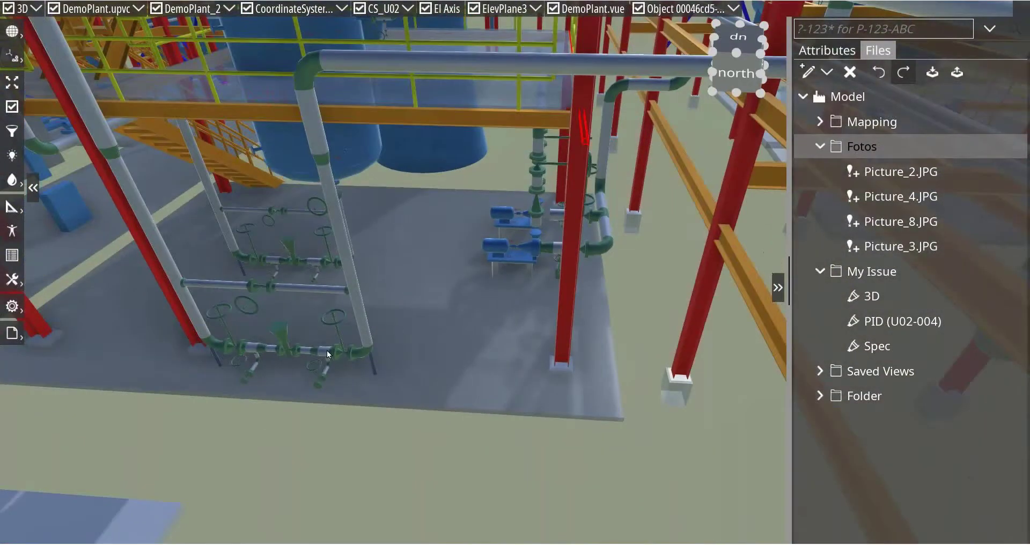
scroll(327, 350, up, 2)
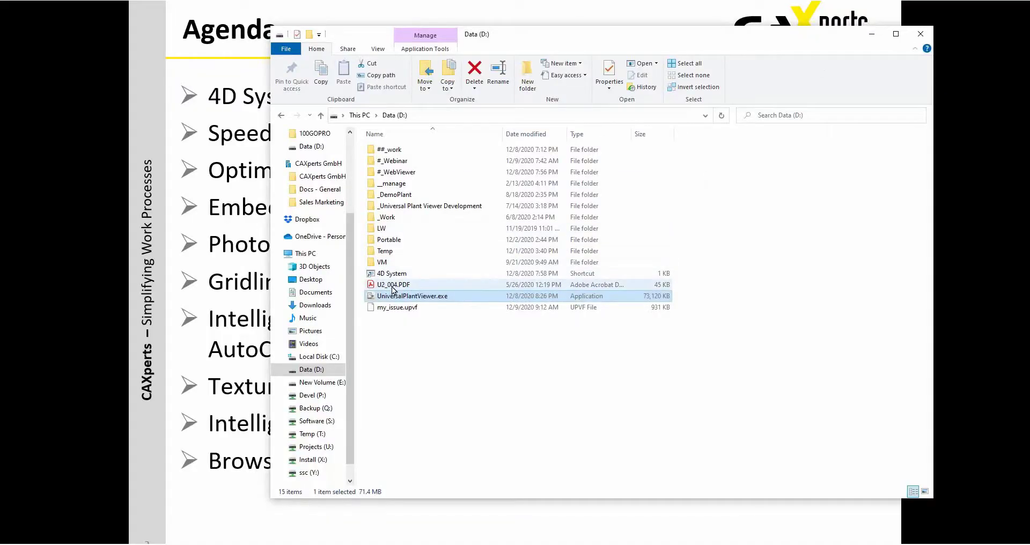
Step: Open U2_004.PDF from drive D in Adobe Acrobat and inspect the piping around equipment E-240 up close
click(393, 286)
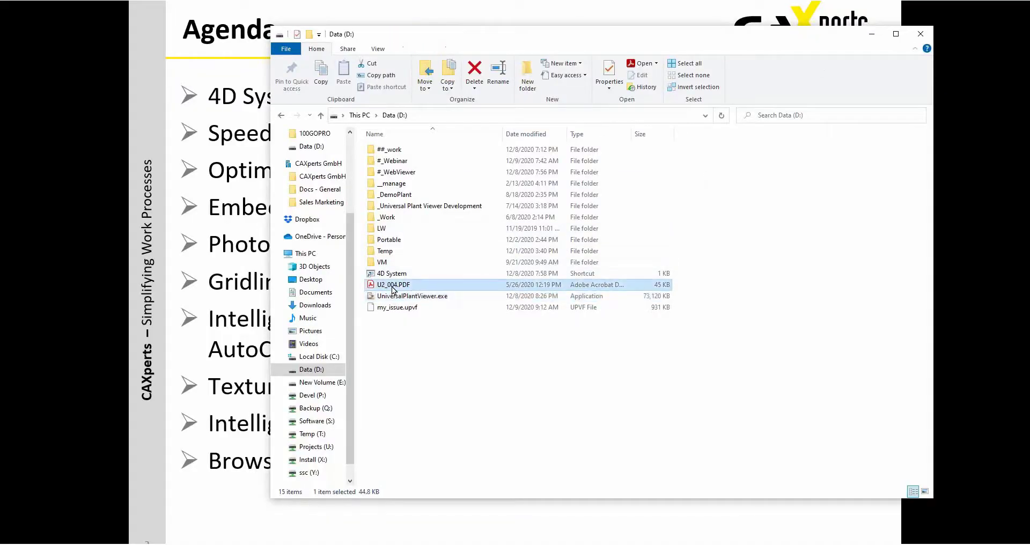
double_click(392, 286)
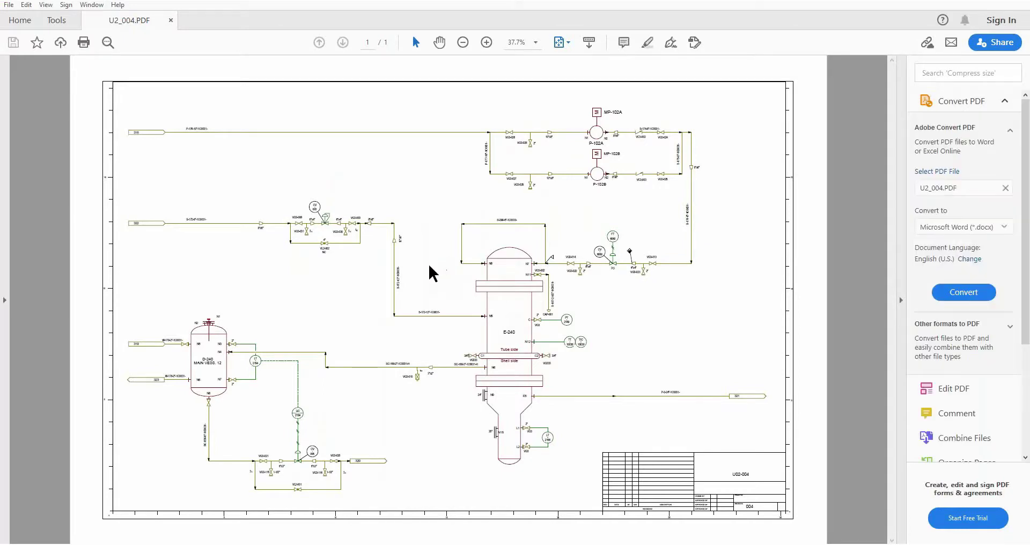
ctrl+scroll(429, 265, up, 5)
mouse_move(417, 257)
middle_down()
mouse_move(467, 280)
mouse_move(430, 258)
mouse_move(410, 216)
mouse_move(368, 239)
middle_up()
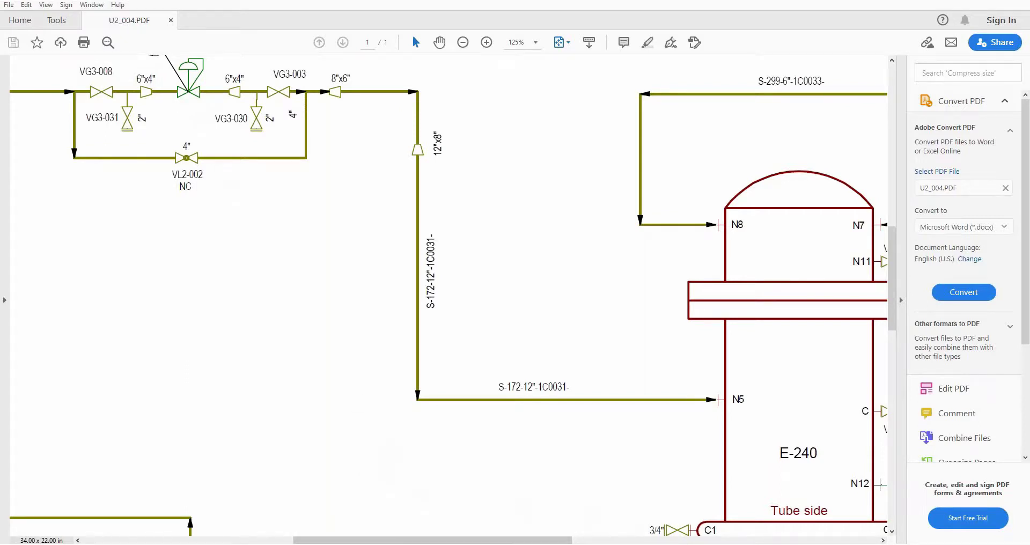
Step: Launch UniversalPlantViewer.exe and open the recent project D:\#_Webinar\PDF_PID_Dataset\
click(232, 543)
click(423, 298)
double_click(423, 297)
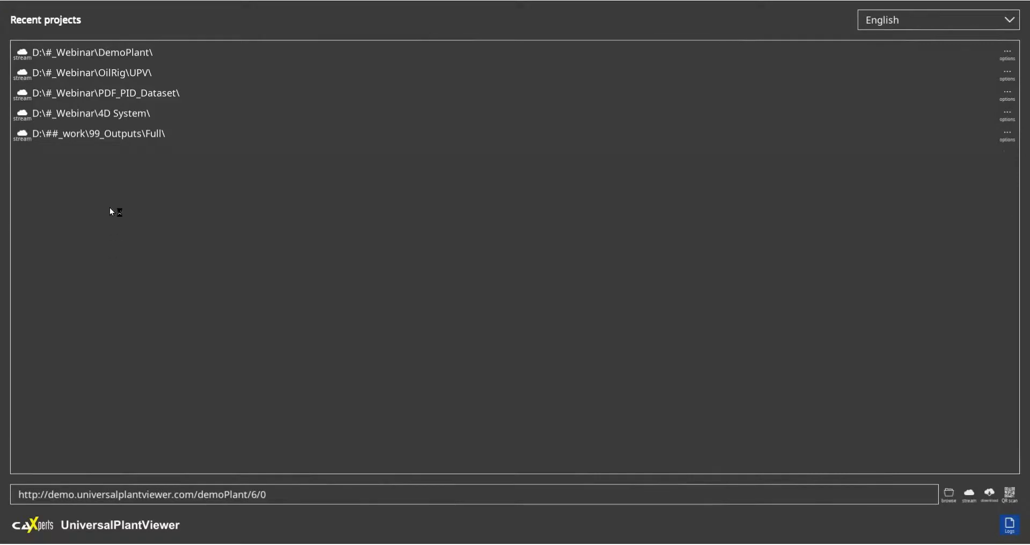
click(125, 95)
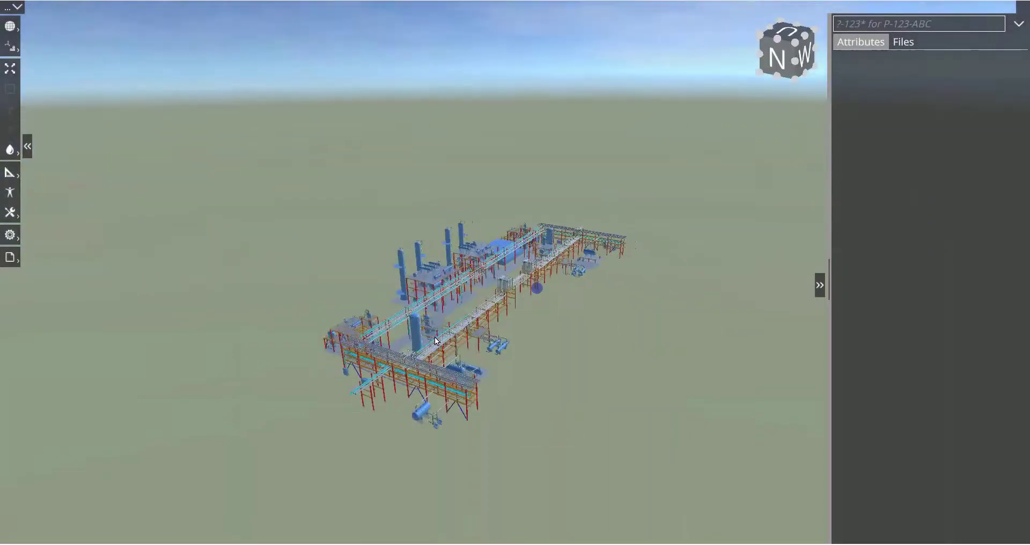
Step: Select gate valve VG3-008 on the piping below Slab-1-0082 and open its linked intelligent P&ID U2_004
click(533, 244)
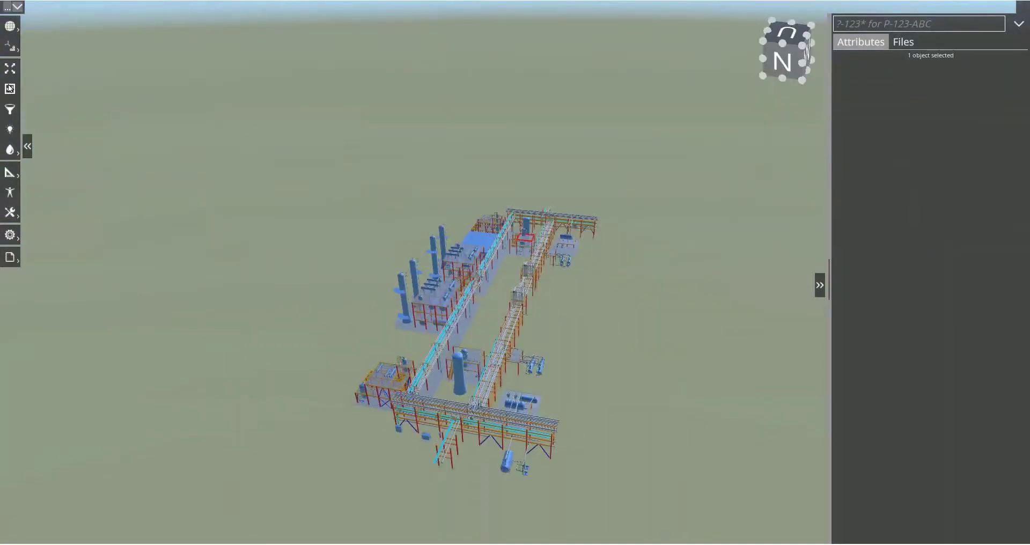
click(10, 69)
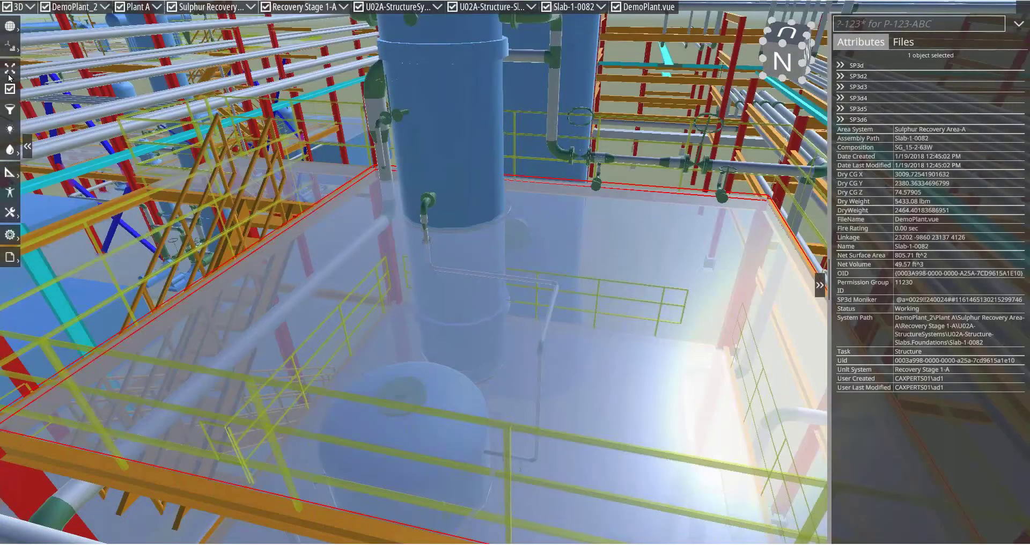
drag(514, 295, 443, 237)
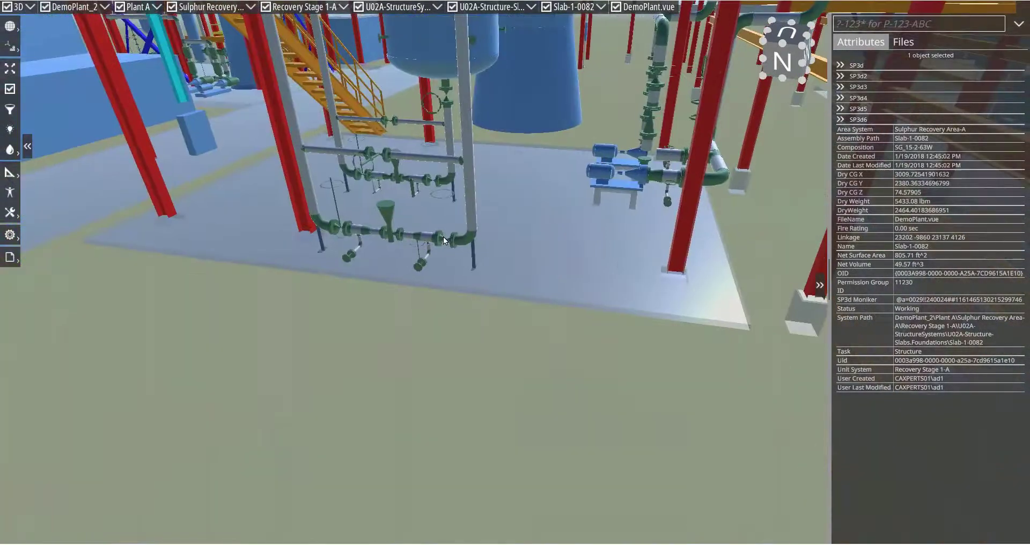
scroll(438, 239, up, 5)
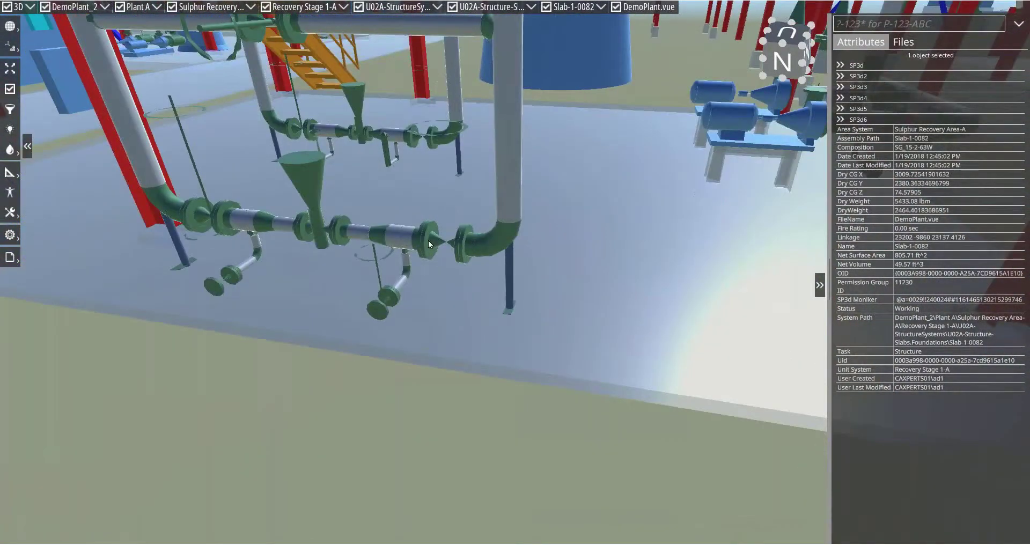
click(432, 240)
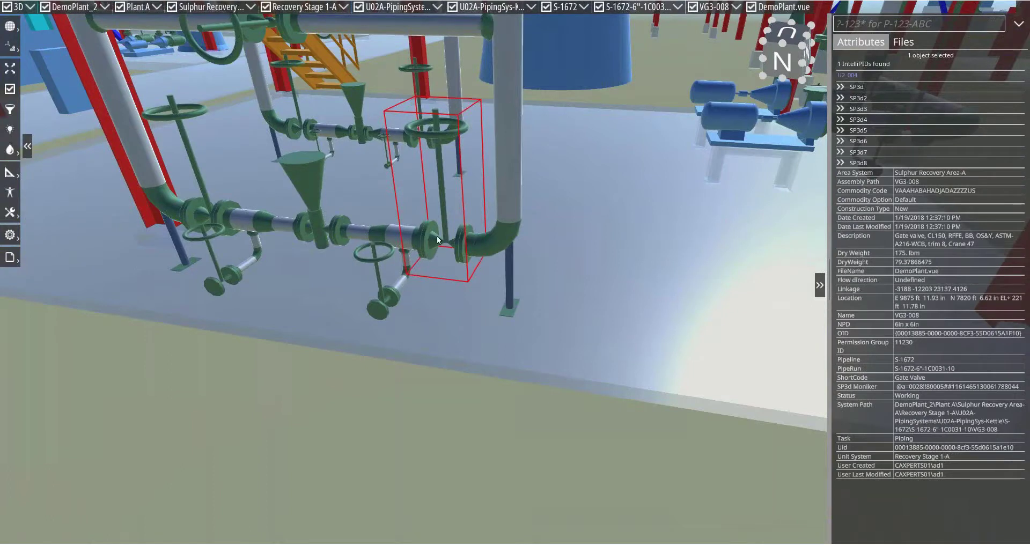
click(852, 75)
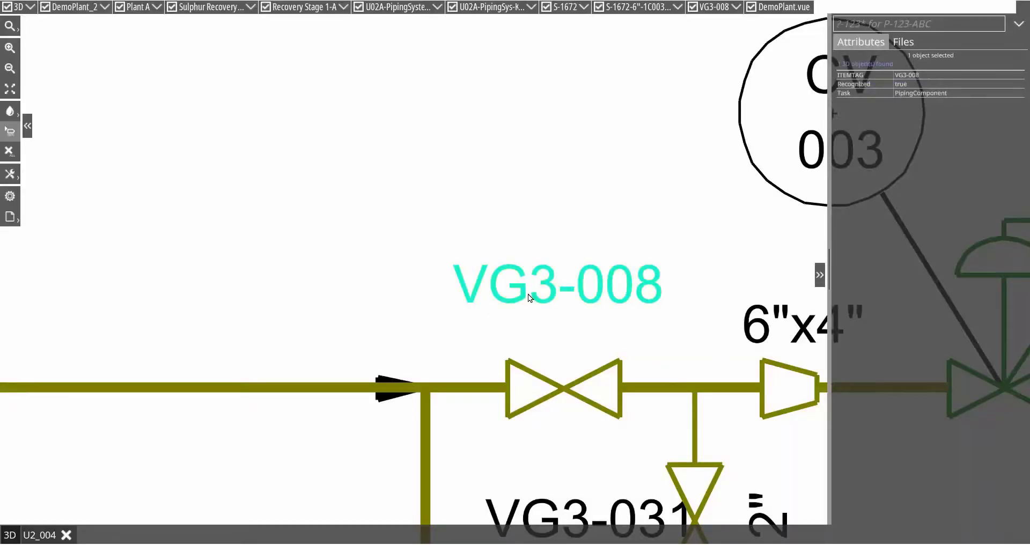
Step: Follow the U2_004 drawing to the E-240 vessel and select its outline, followed by its E-240 tag
scroll(290, 284, down, 5)
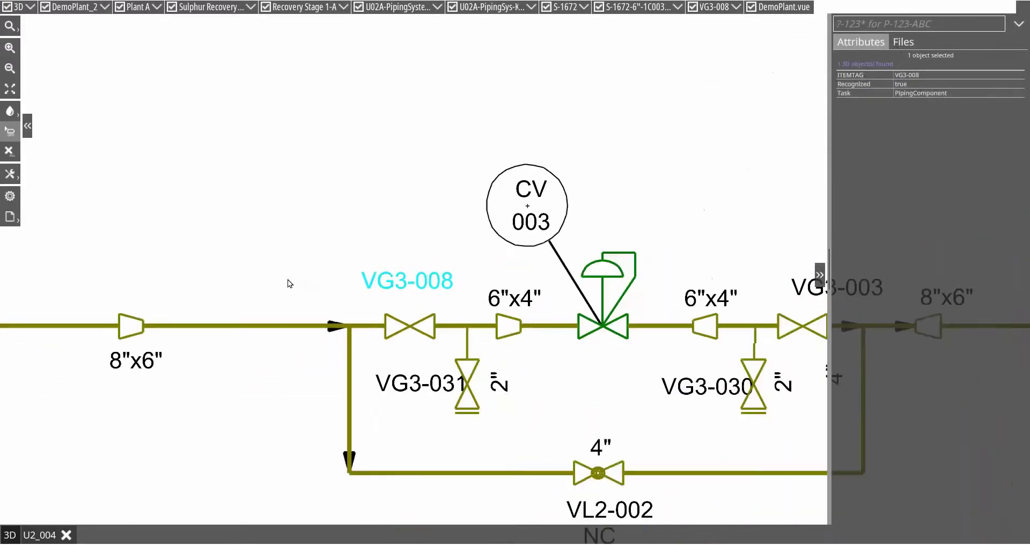
scroll(285, 286, down, 2)
mouse_move(516, 254)
mouse_down()
mouse_move(433, 195)
mouse_move(328, 181)
mouse_up()
scroll(550, 225, down, 2)
mouse_move(552, 231)
mouse_down()
mouse_move(309, 100)
mouse_move(251, 86)
mouse_up()
click(587, 279)
drag(412, 262, 302, 171)
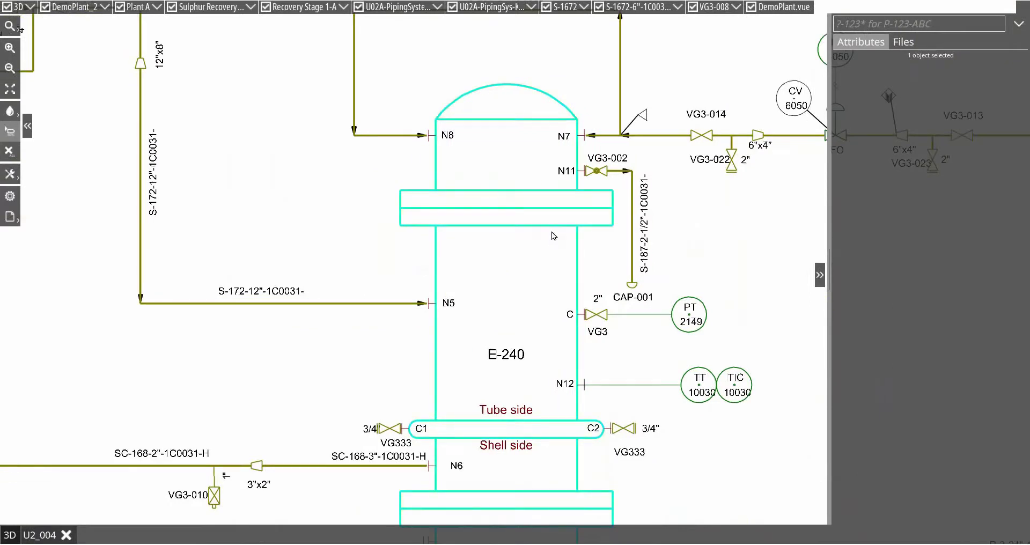
click(503, 356)
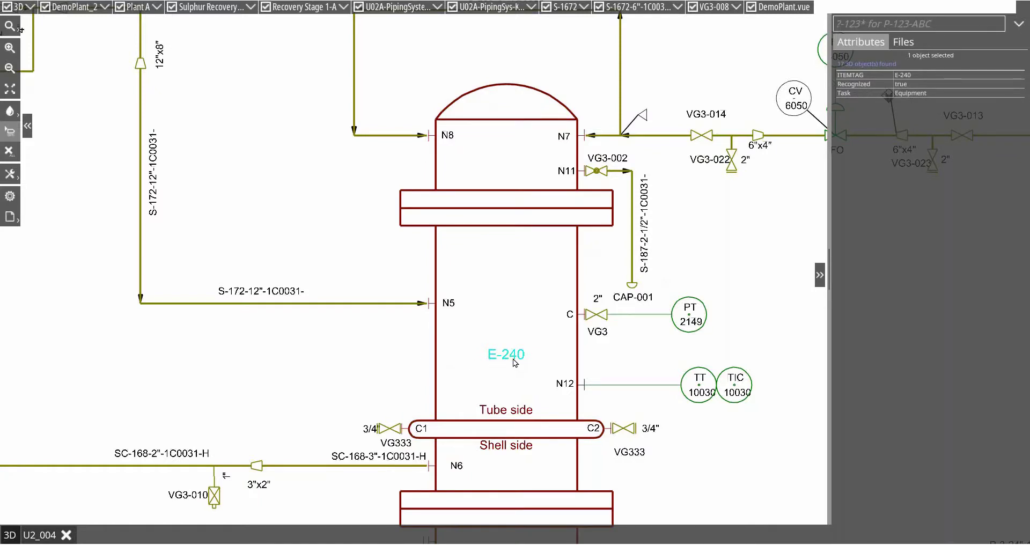
Step: Clear the drawing selection, create a PIDSketch in the model's files for U2_004, and open it for editing
scroll(503, 357, down, 1)
mouse_move(729, 414)
middle_down()
mouse_move(457, 347)
mouse_move(416, 364)
middle_up()
scroll(499, 364, down, 1)
mouse_move(506, 363)
middle_down()
mouse_move(477, 305)
mouse_move(462, 342)
middle_up()
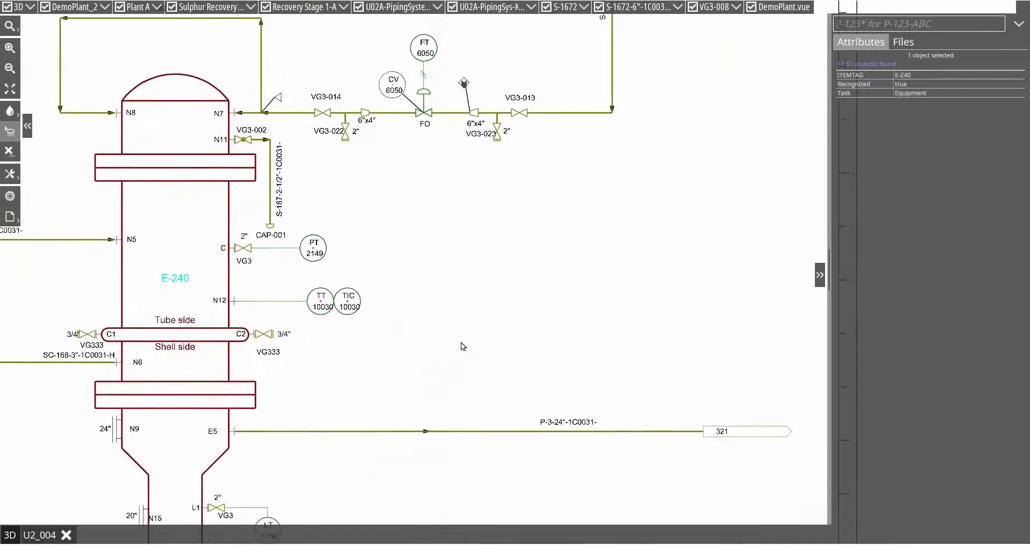
click(463, 346)
scroll(657, 142, up, 1)
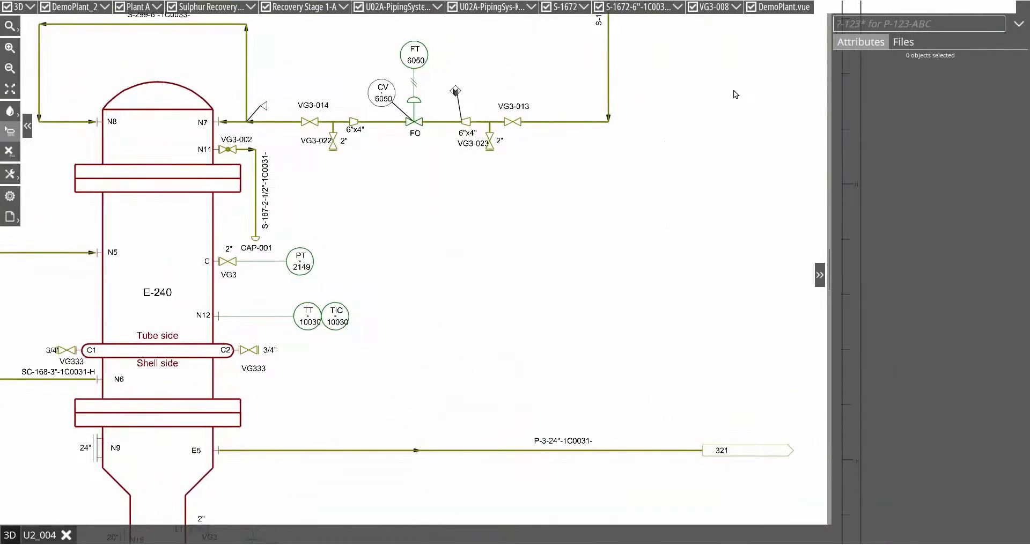
click(906, 43)
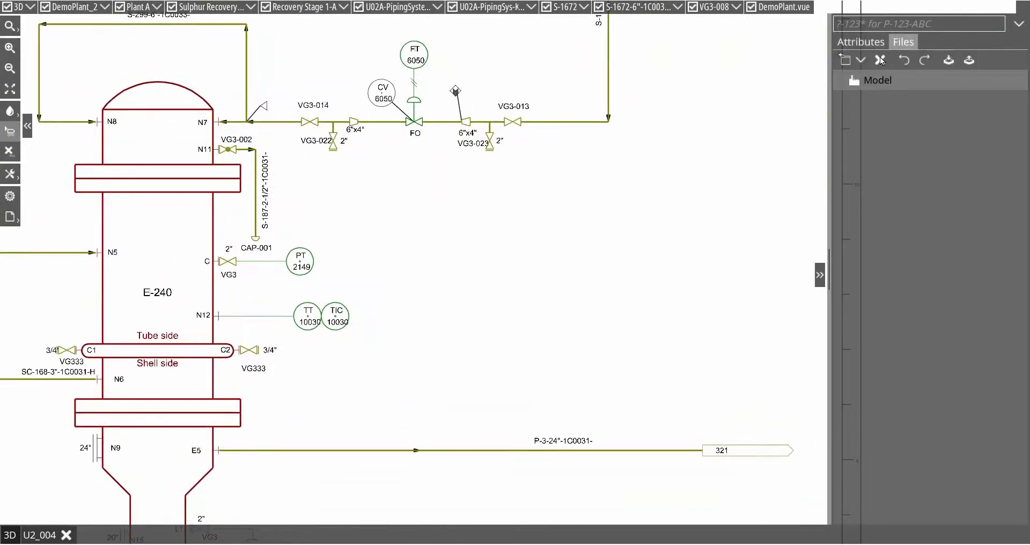
click(861, 60)
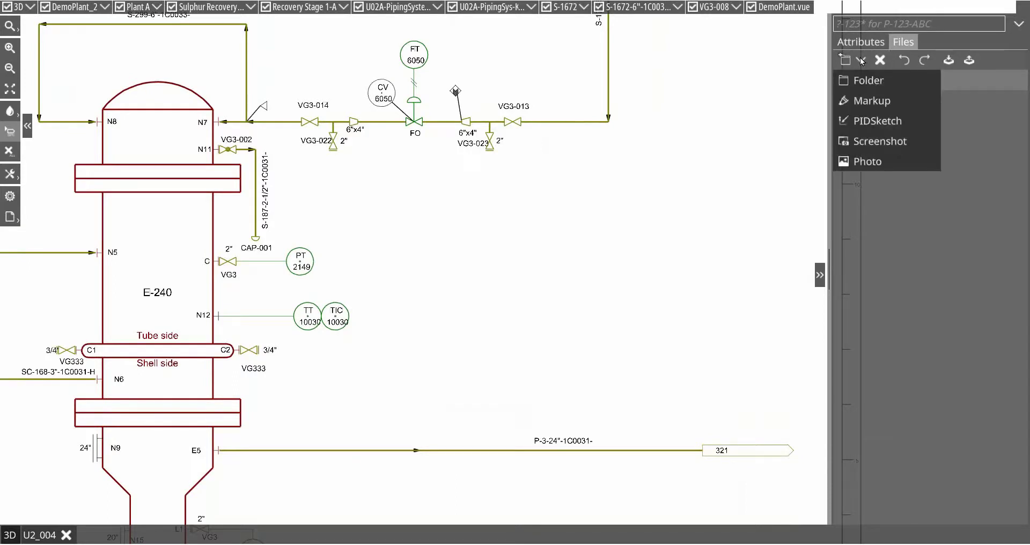
click(867, 120)
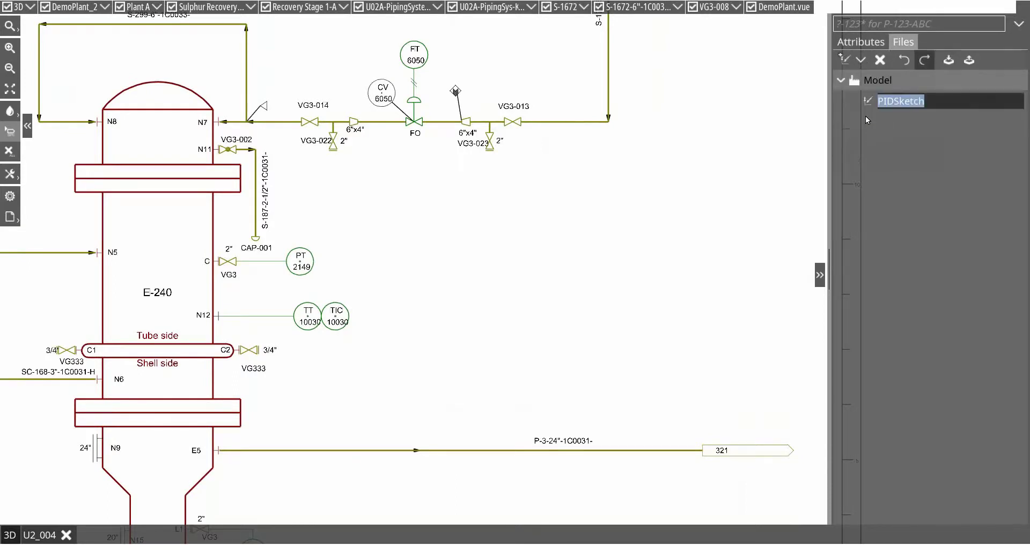
click(996, 103)
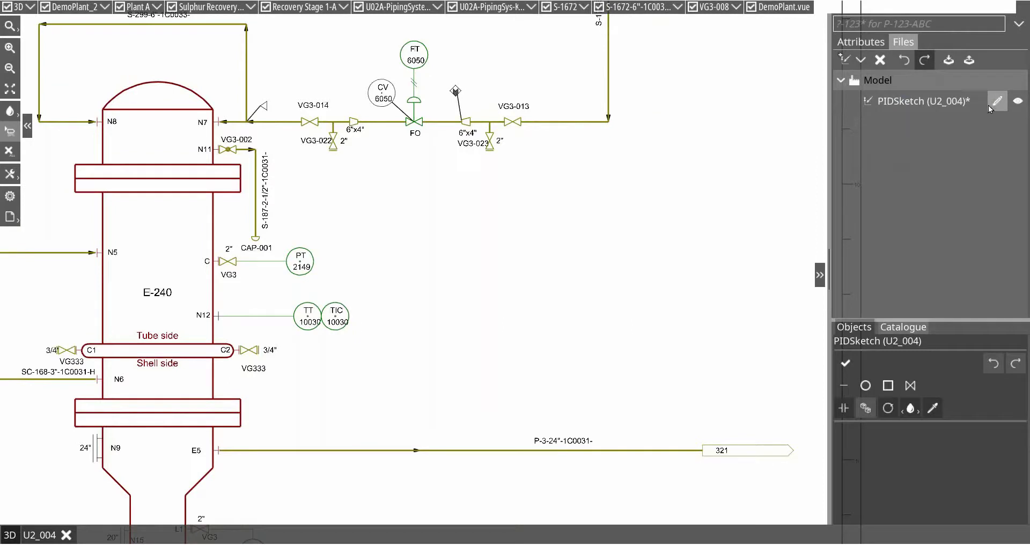
Step: Draw a stepped line from the pipe beyond valve VG3-013 down to pipeline P-3-24"-1C0031-
click(845, 386)
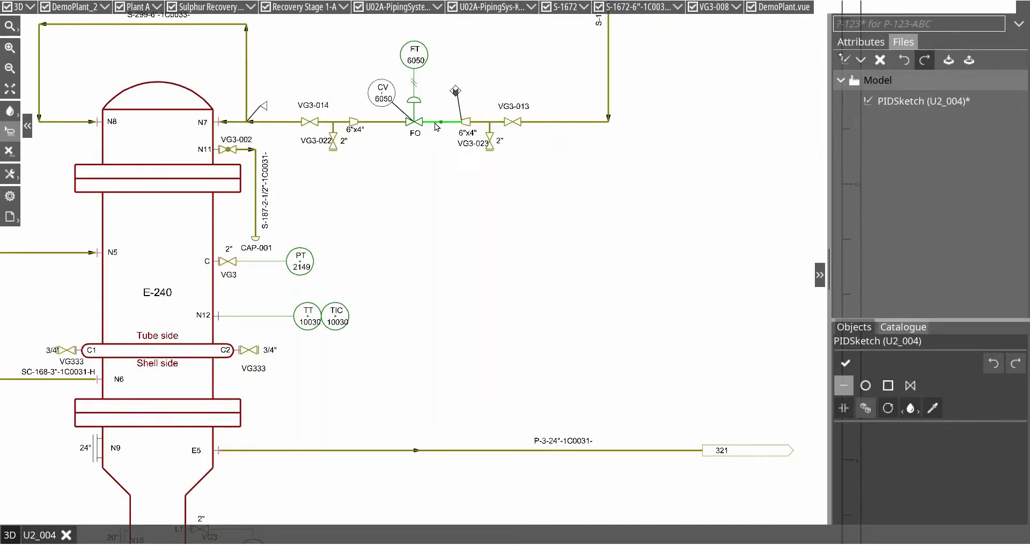
click(555, 122)
click(555, 259)
click(372, 261)
click(370, 451)
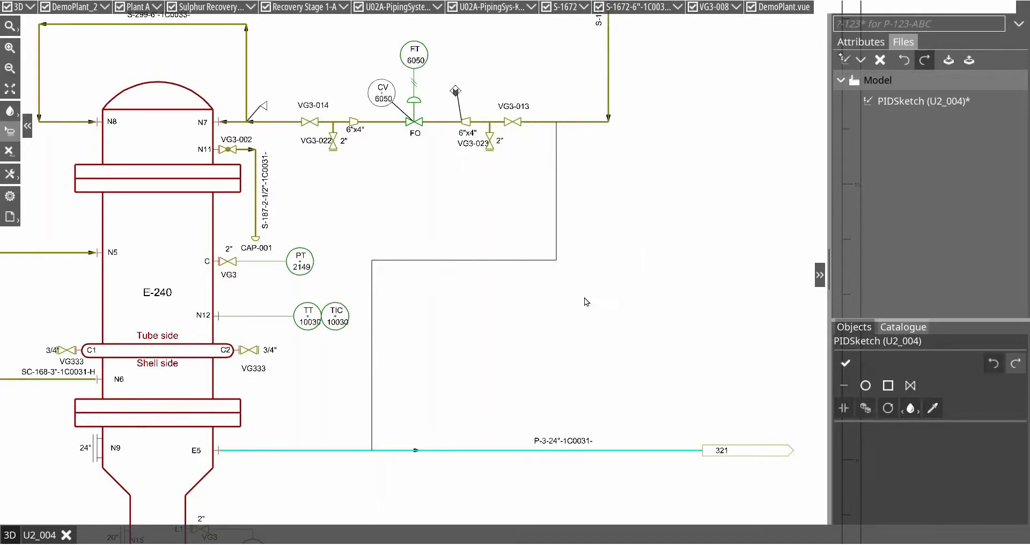
Step: Insert a valve on the sketched line's horizontal segment and an Ejector Pump on pipeline P-3-24"-1C0031- just beyond nozzle E5
middle_drag(426, 317, 461, 303)
click(911, 386)
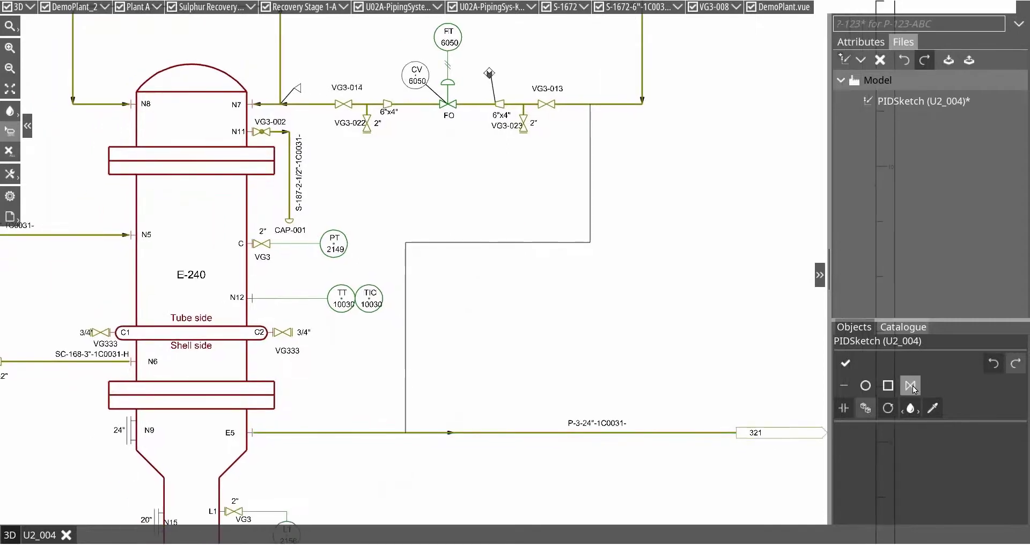
click(464, 243)
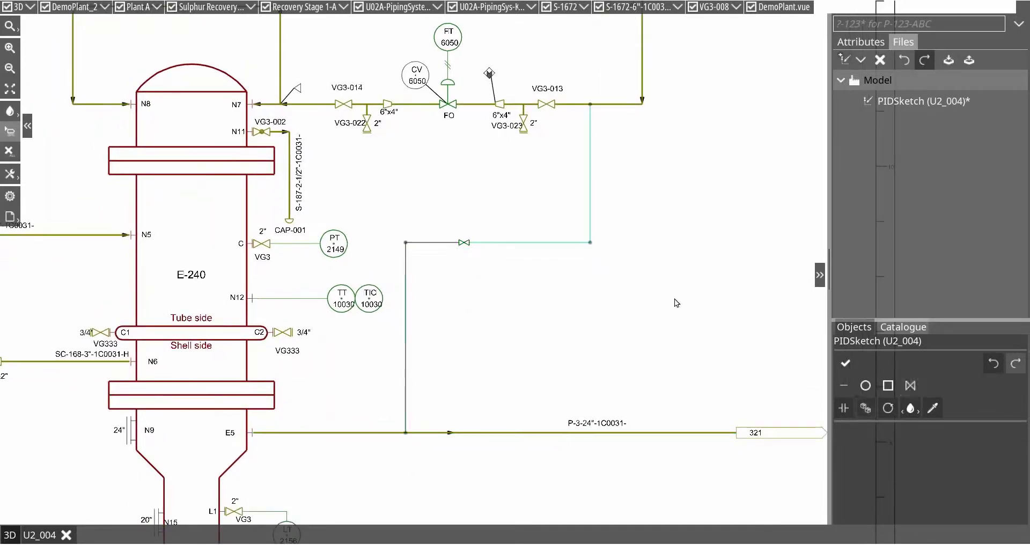
click(902, 329)
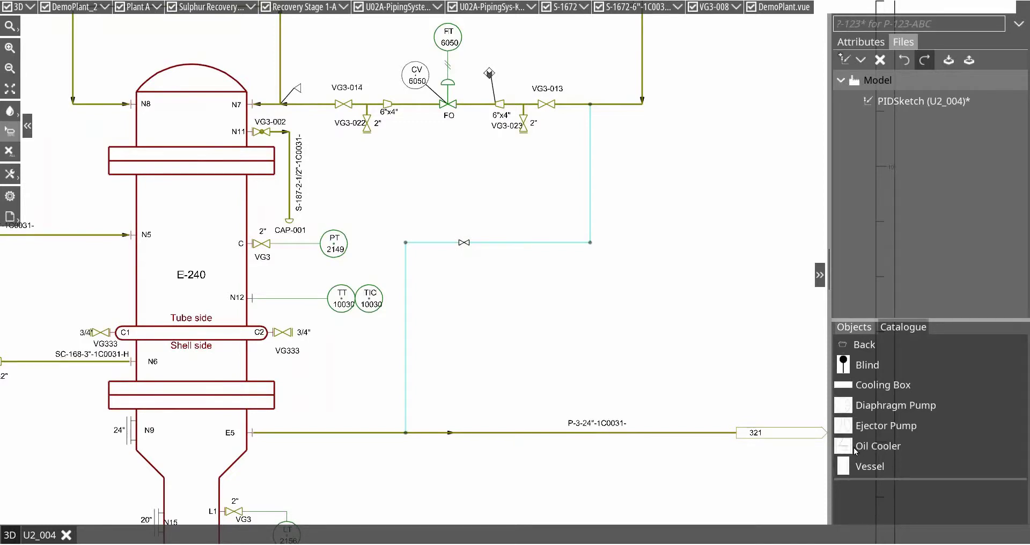
drag(849, 427, 332, 433)
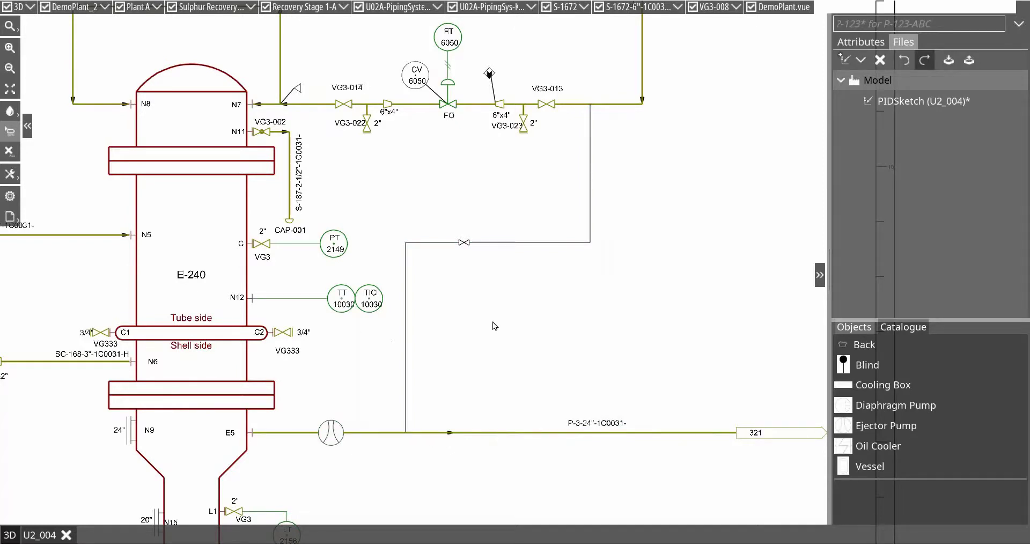
Step: Quit without saving the sketch changes, then relaunch UniversalPlantViewer.exe with the recent project D:\#_Webinar\OilRig\UPV\
scroll(510, 335, down, 2)
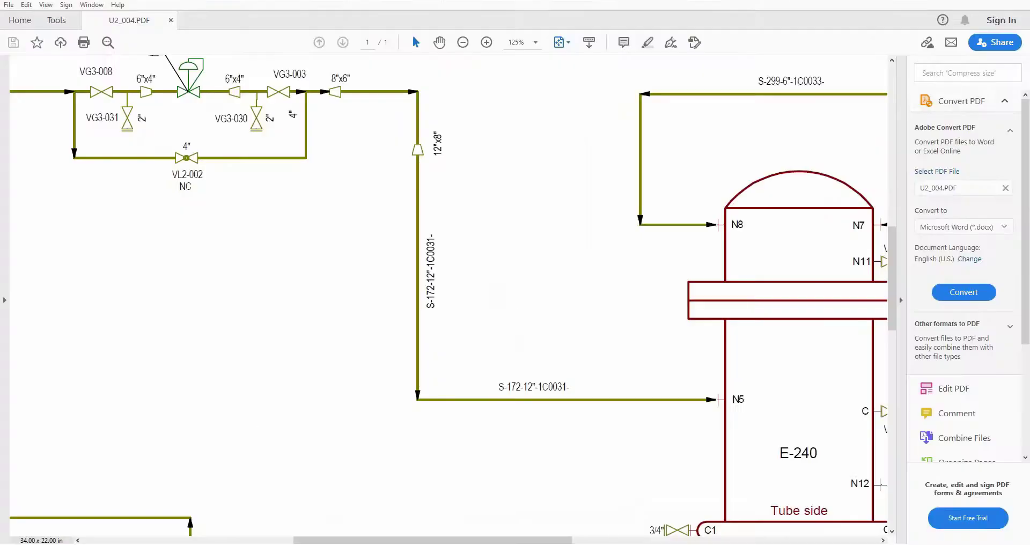
scroll(411, 260, down, 2)
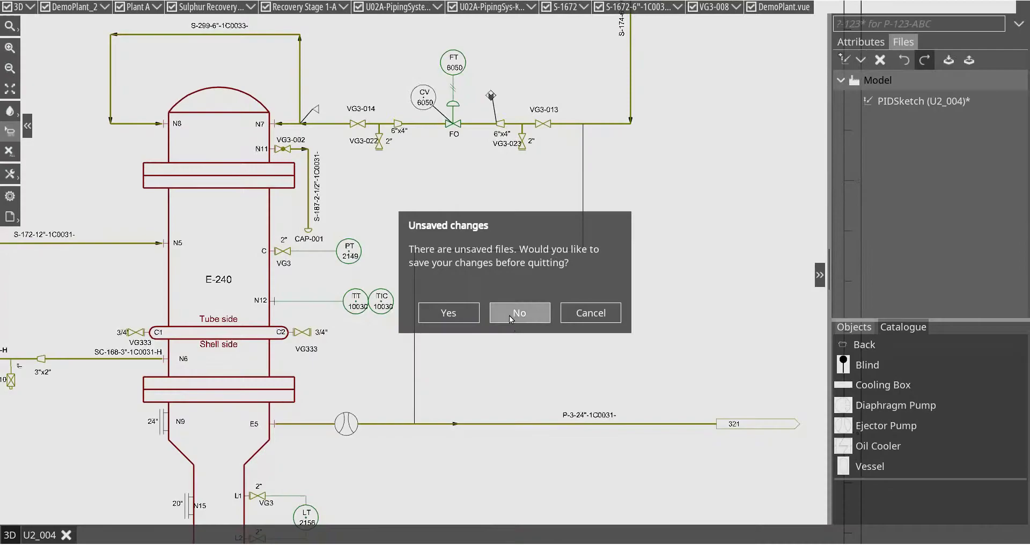
click(510, 315)
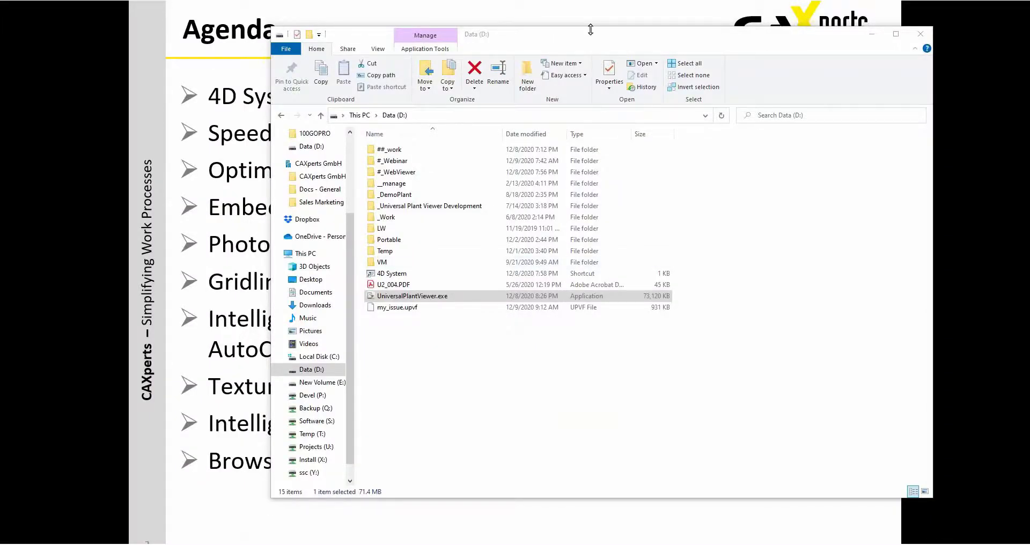
double_click(439, 296)
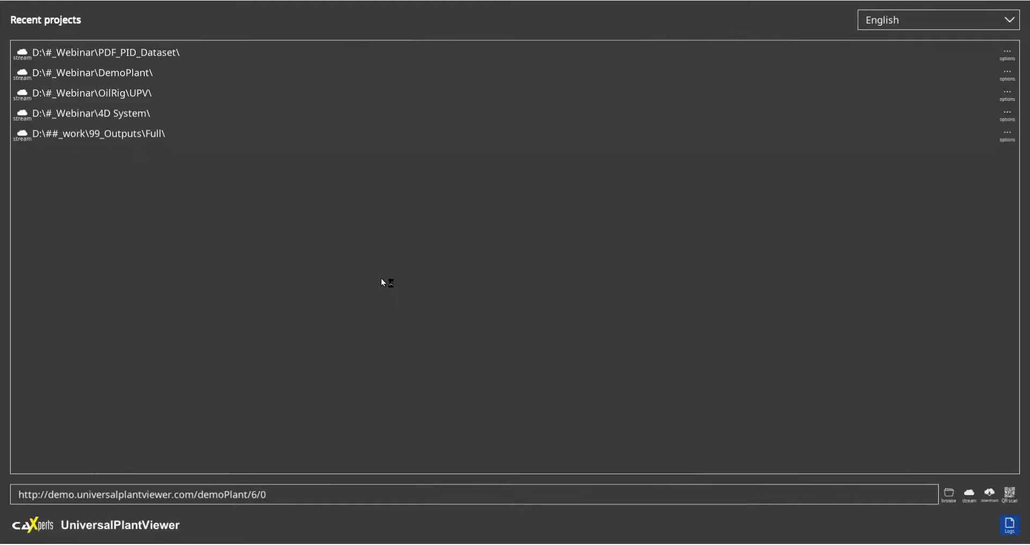
click(130, 90)
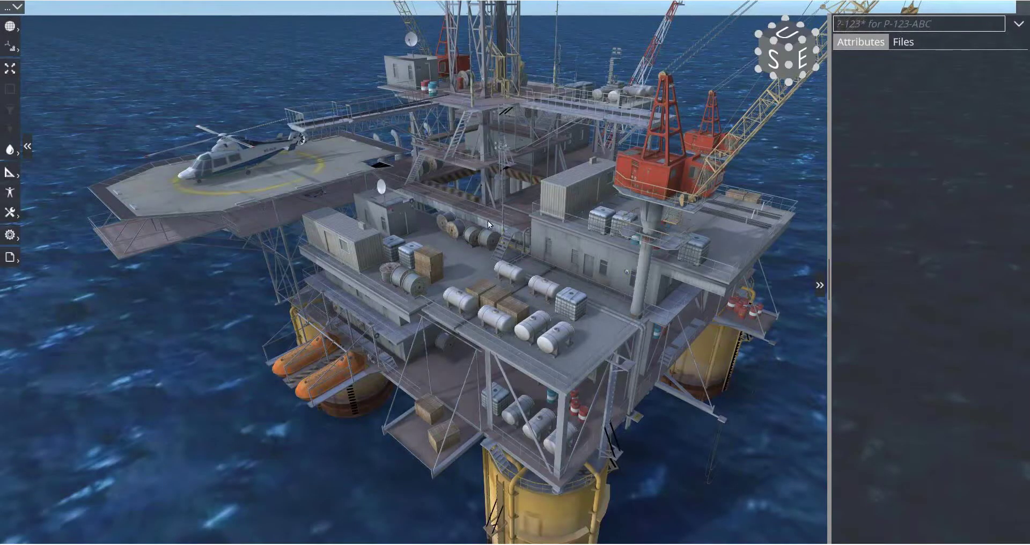
Step: Hide the six white tanks on the oil rig's upper deck together with the deck surface beneath them
scroll(482, 312, up, 3)
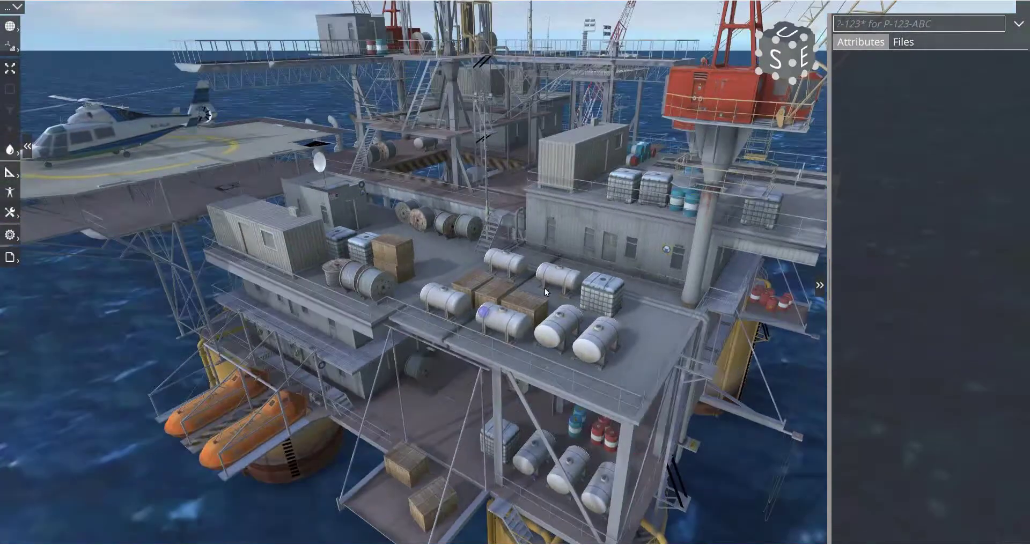
middle_drag(545, 288, 503, 305)
scroll(505, 301, down, 2)
scroll(507, 296, down, 2)
middle_drag(456, 275, 466, 253)
scroll(468, 253, up, 5)
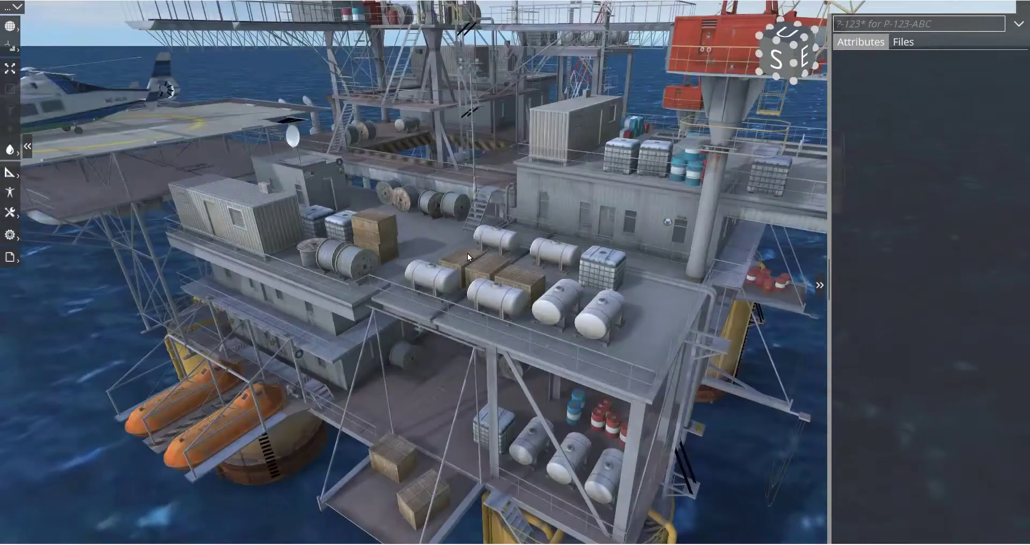
click(423, 301)
ctrl+click(504, 237)
ctrl+click(551, 263)
ctrl+click(523, 310)
ctrl+click(607, 307)
ctrl+click(671, 318)
ctrl+click(705, 325)
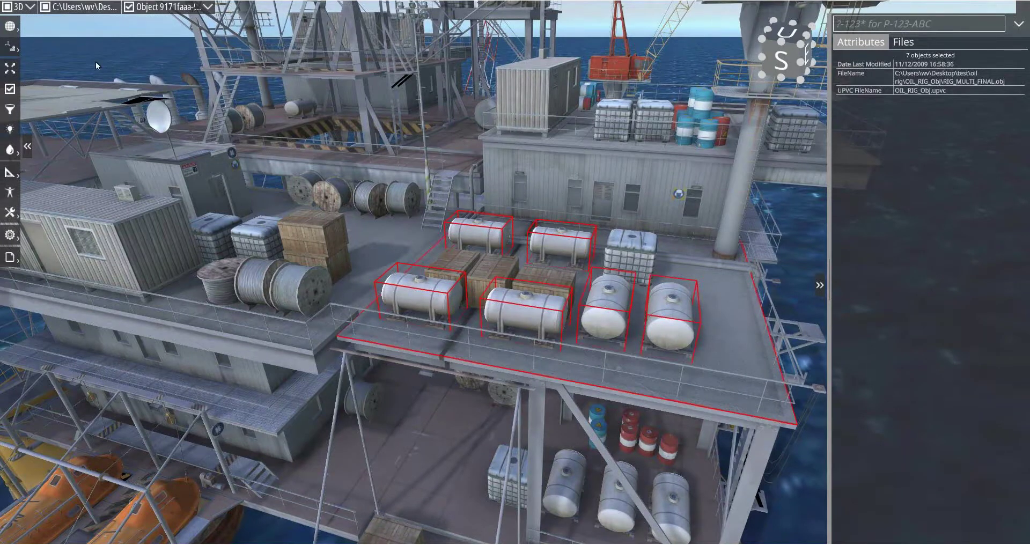
click(11, 90)
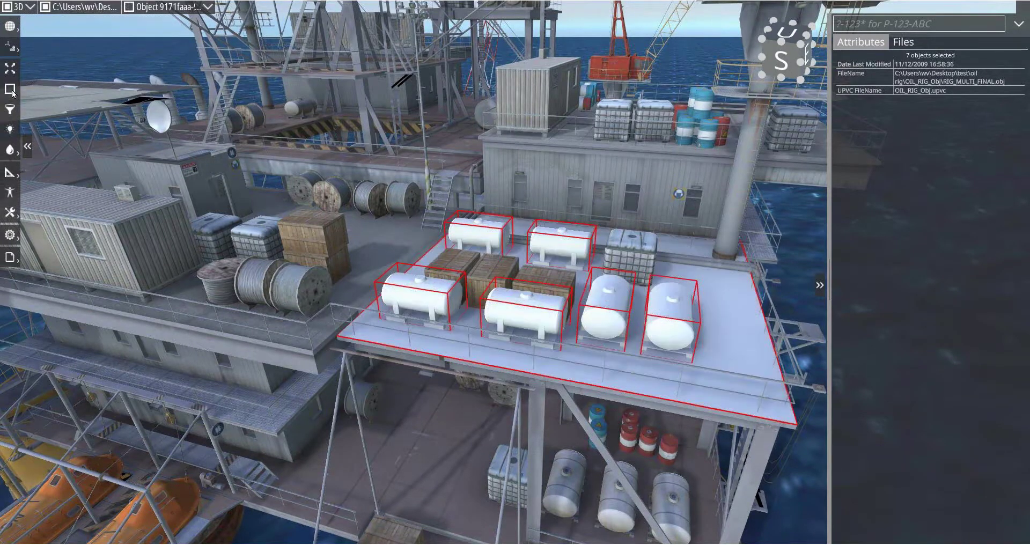
Step: Colour the remaining deck under the wooden crates blue and make it semi-transparent
click(702, 336)
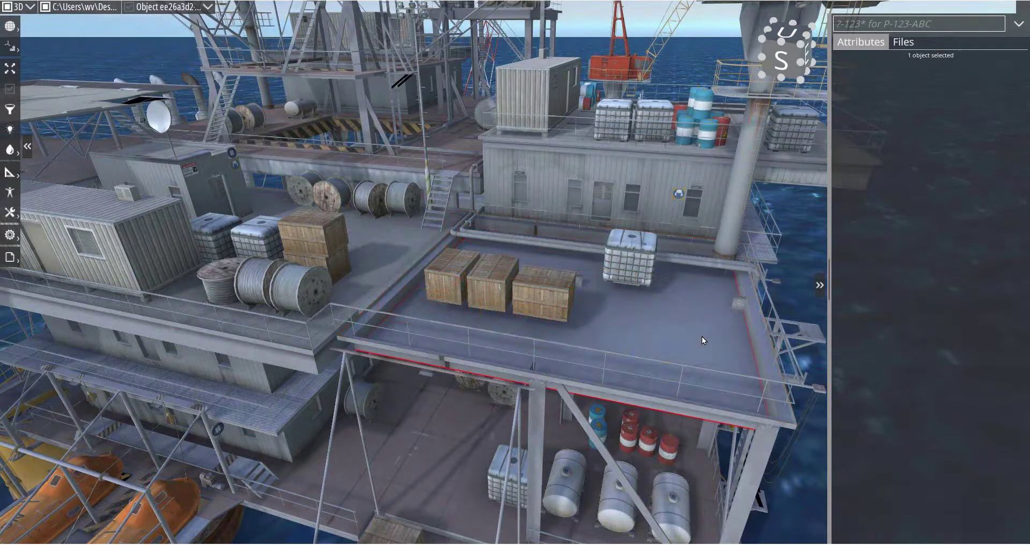
click(10, 149)
click(51, 112)
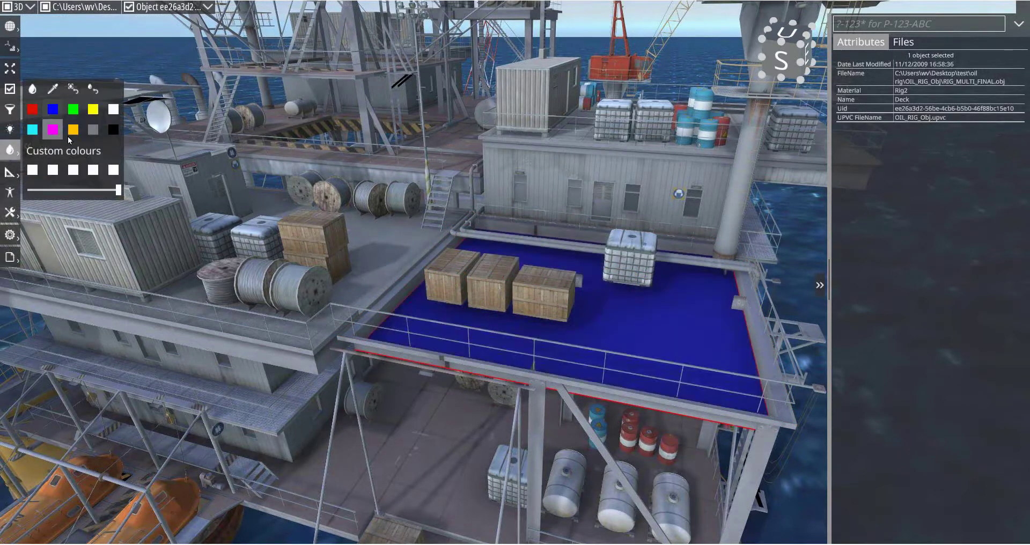
click(95, 190)
mouse_move(89, 188)
mouse_down()
mouse_move(69, 189)
mouse_move(85, 191)
mouse_up()
drag(479, 288, 405, 240)
middle_drag(468, 242, 470, 251)
scroll(471, 254, down, 4)
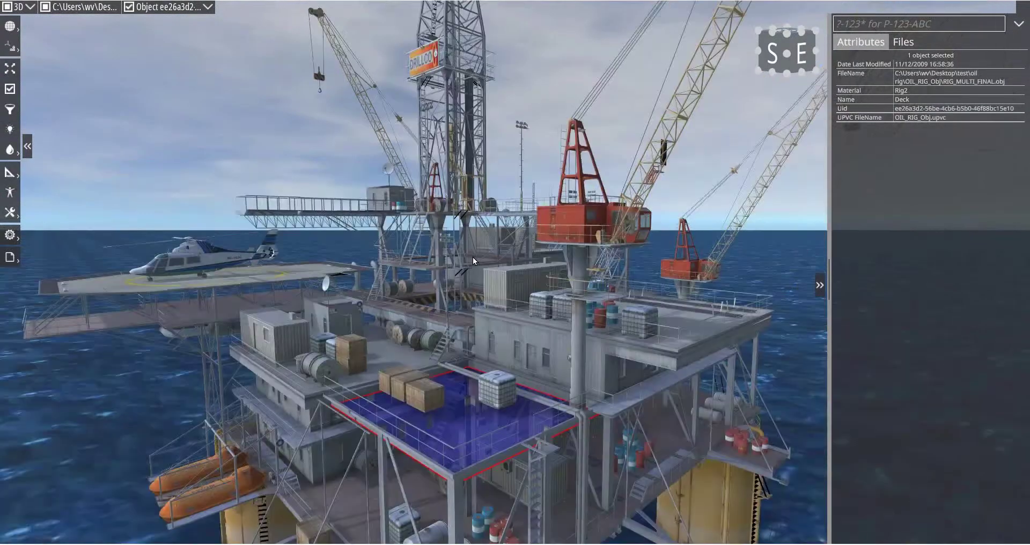
drag(463, 272, 488, 289)
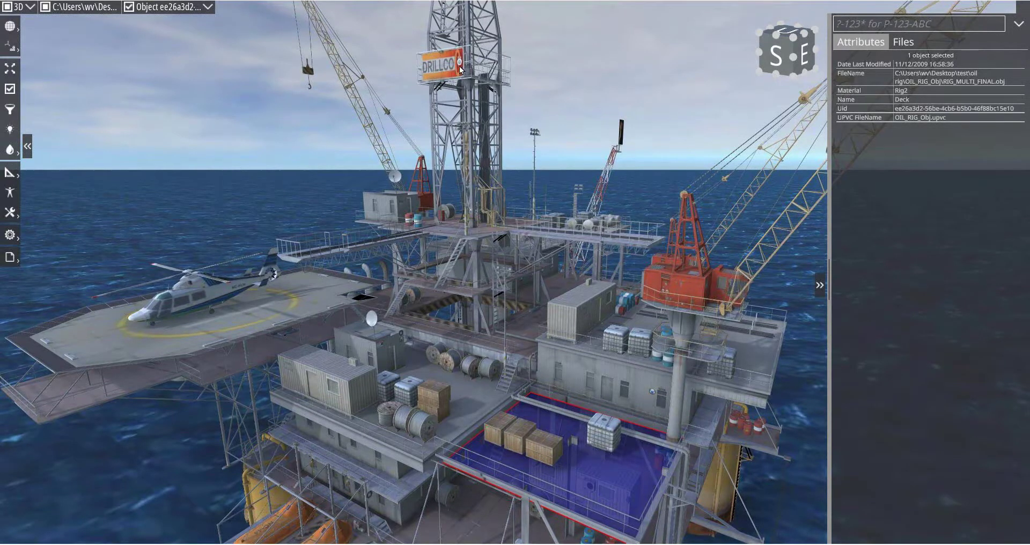
drag(454, 71, 438, 70)
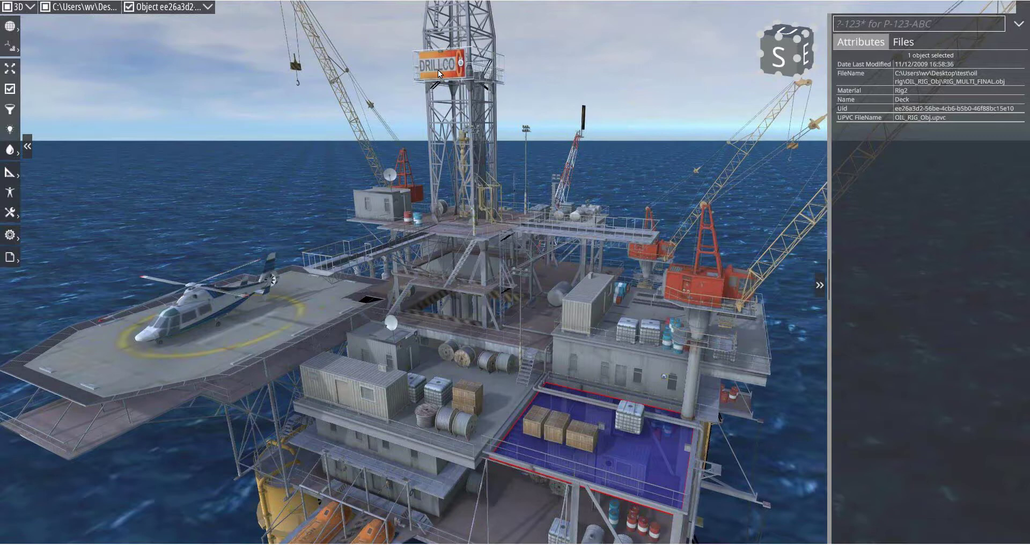
Step: Switch to the DemoPlant model and move inside the Scantec3D building to the floor area near the red cabinet
click(1009, 2)
click(531, 314)
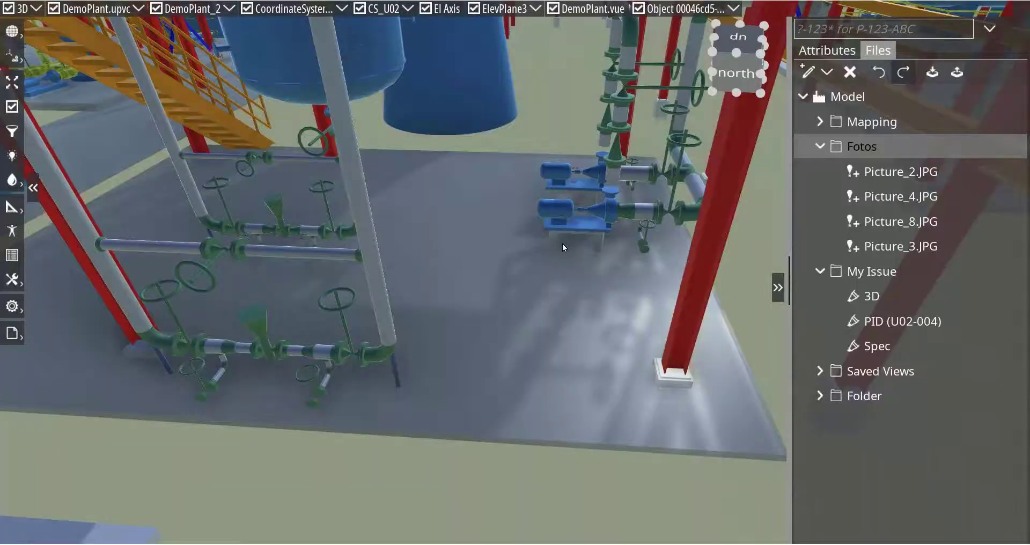
scroll(529, 261, down, 5)
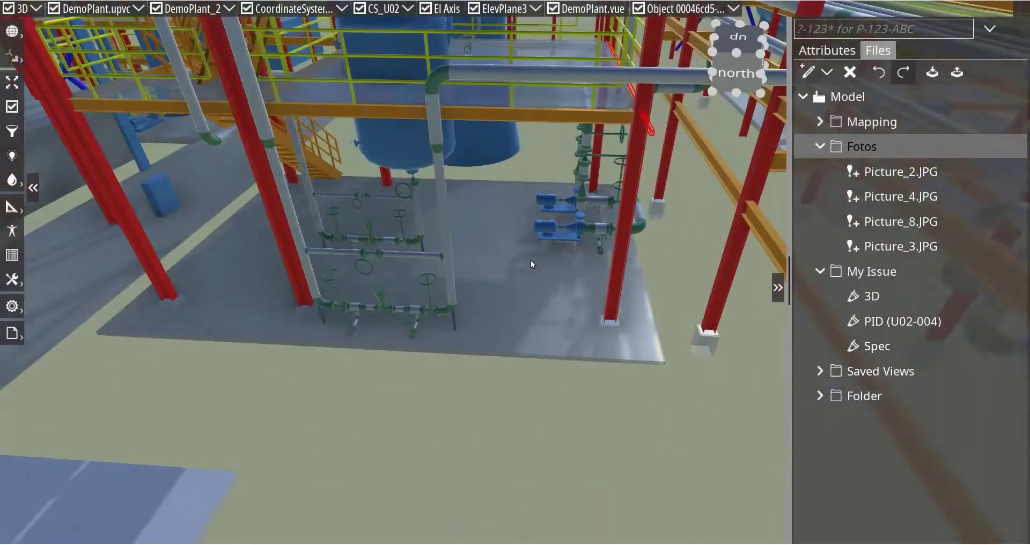
middle_drag(475, 289, 528, 212)
middle_drag(627, 114, 458, 298)
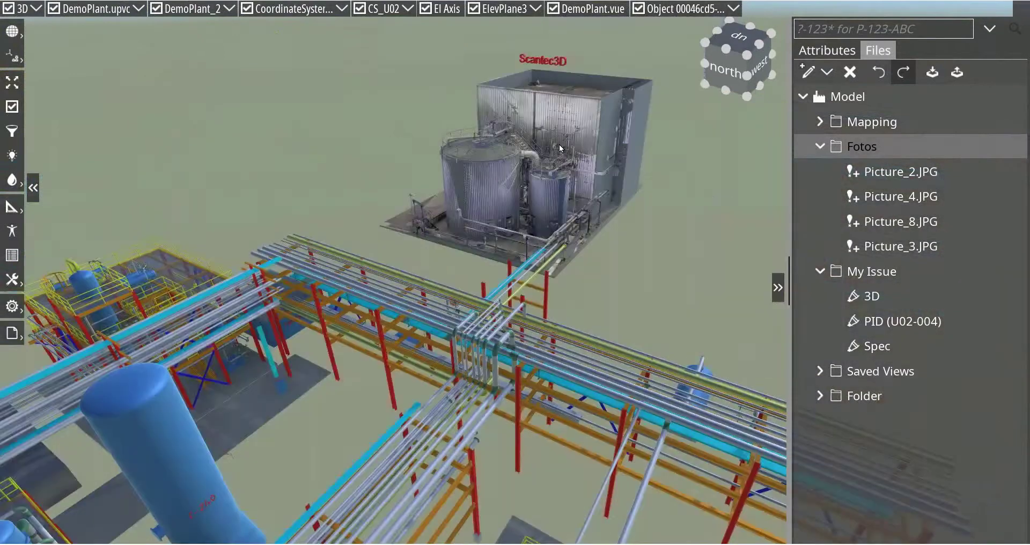
scroll(595, 123, up, 10)
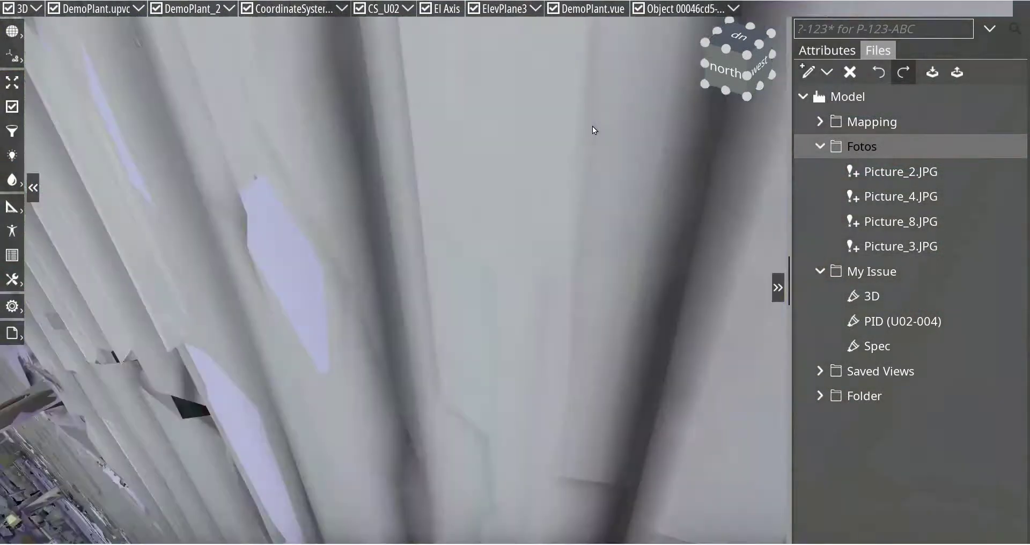
scroll(592, 127, up, 10)
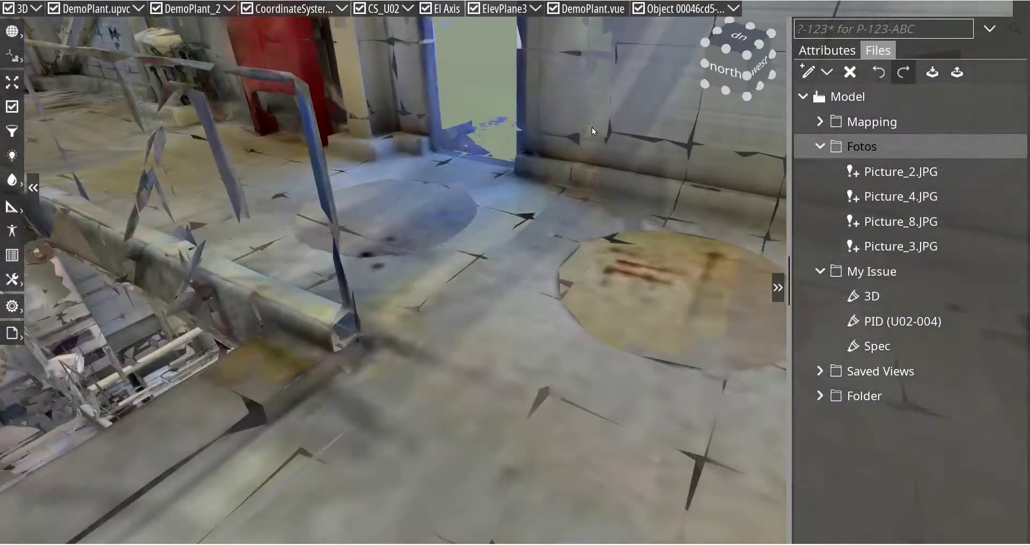
scroll(549, 108, down, 10)
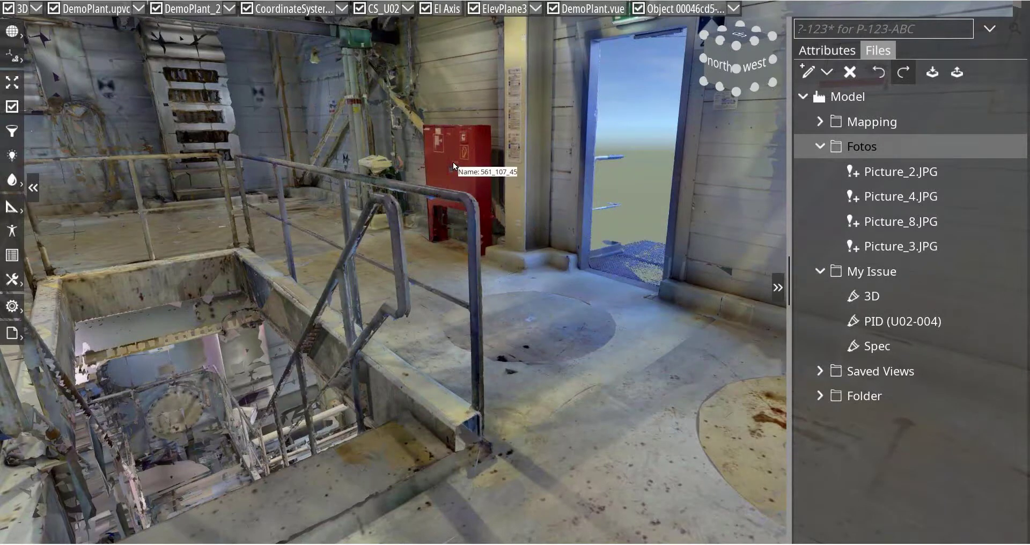
Step: Select laser scan 561_107_45, open its 360° panorama 561_107_45.e57.jpg at maximum opacity and turn towards the electrical cabinets
click(559, 144)
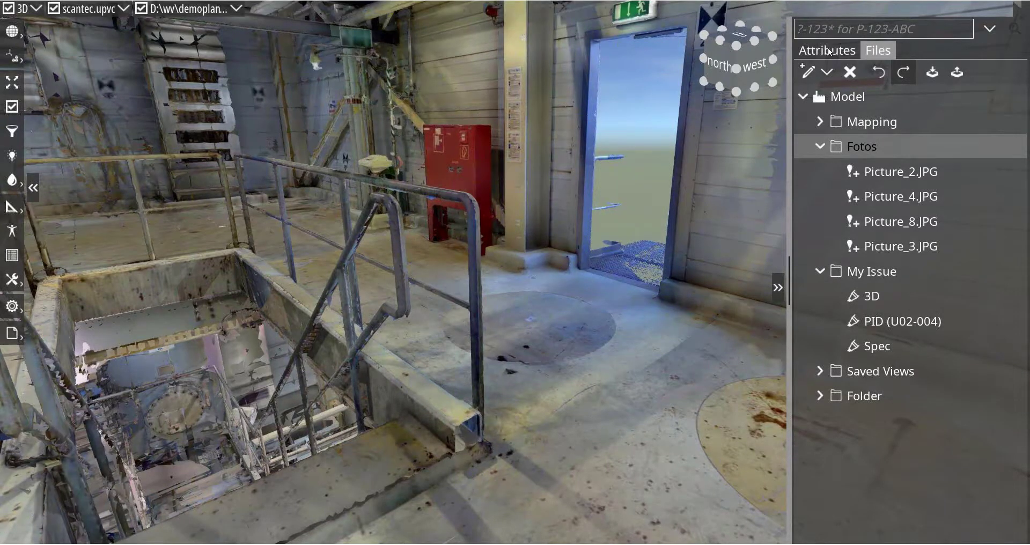
click(828, 50)
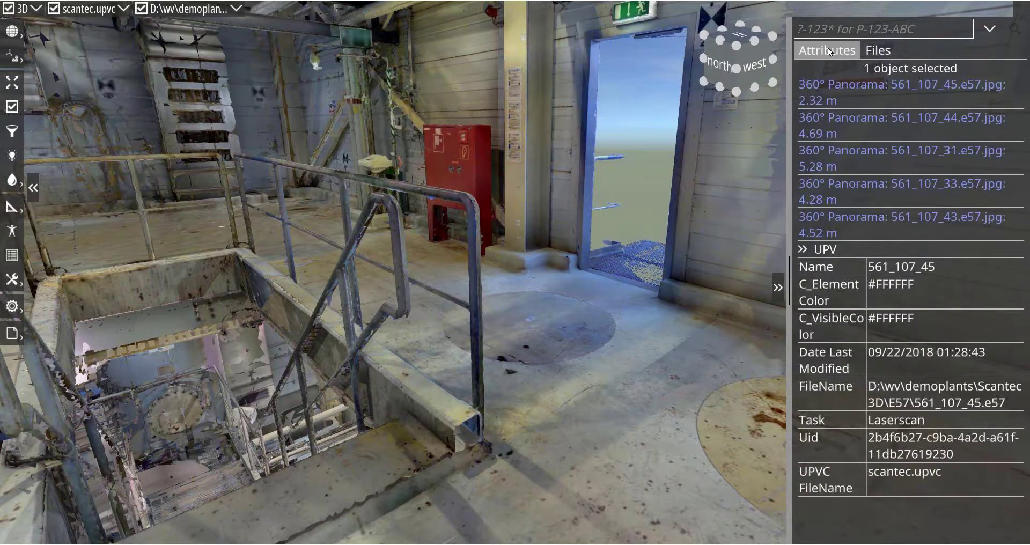
click(841, 86)
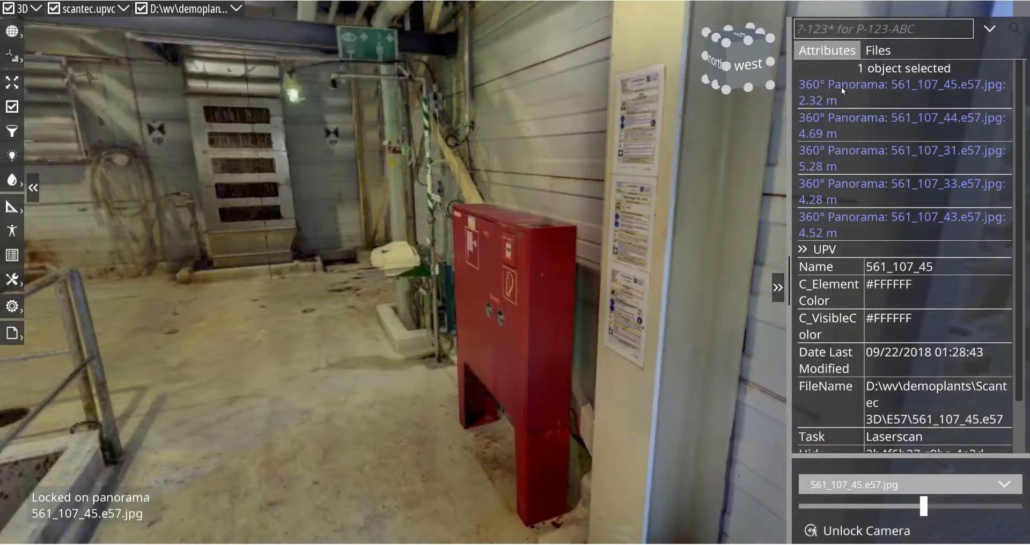
drag(924, 506, 1025, 517)
drag(501, 342, 582, 152)
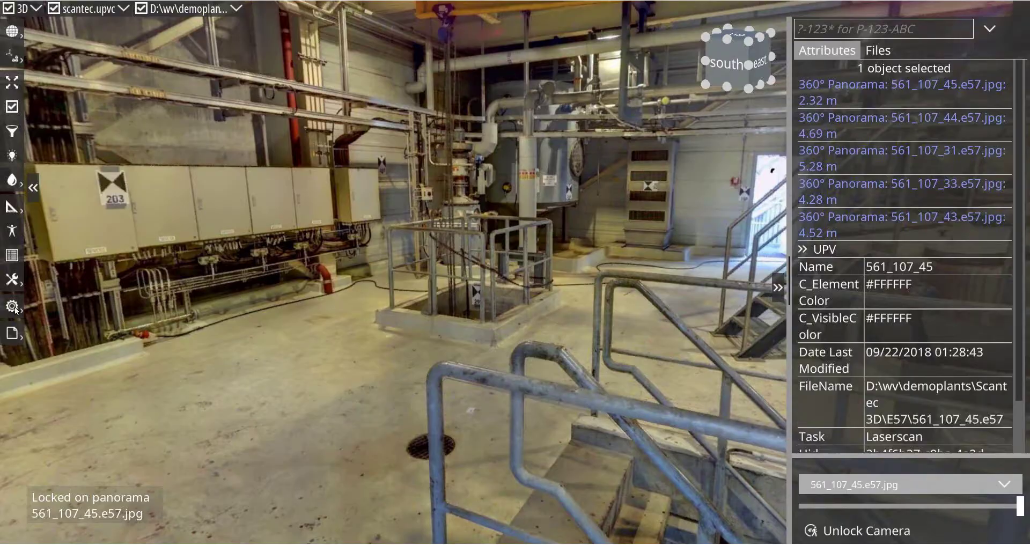
Step: Enable the 360° Panorama toggle option in the settings and return to the 3D view
click(84, 310)
scroll(98, 349, down, 3)
click(37, 290)
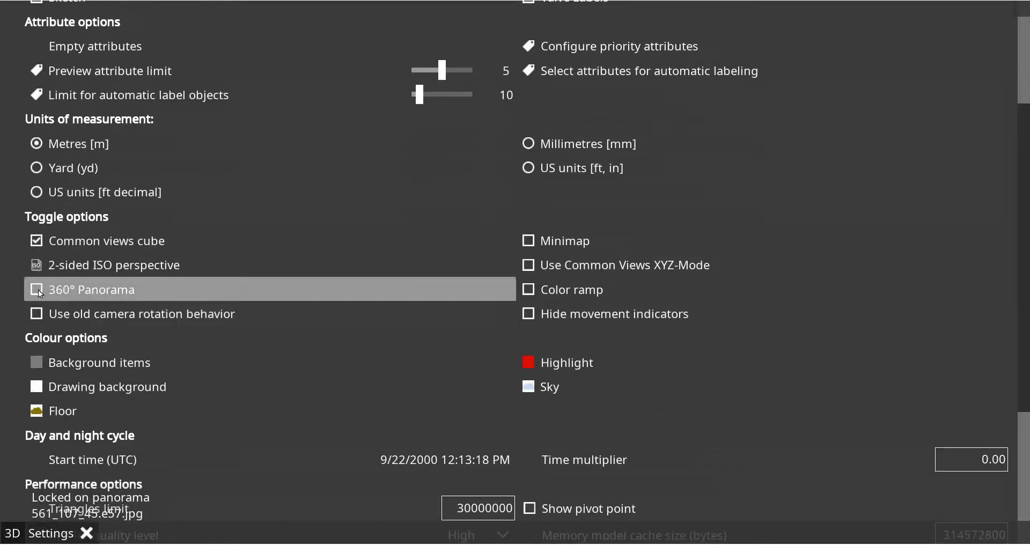
click(5, 534)
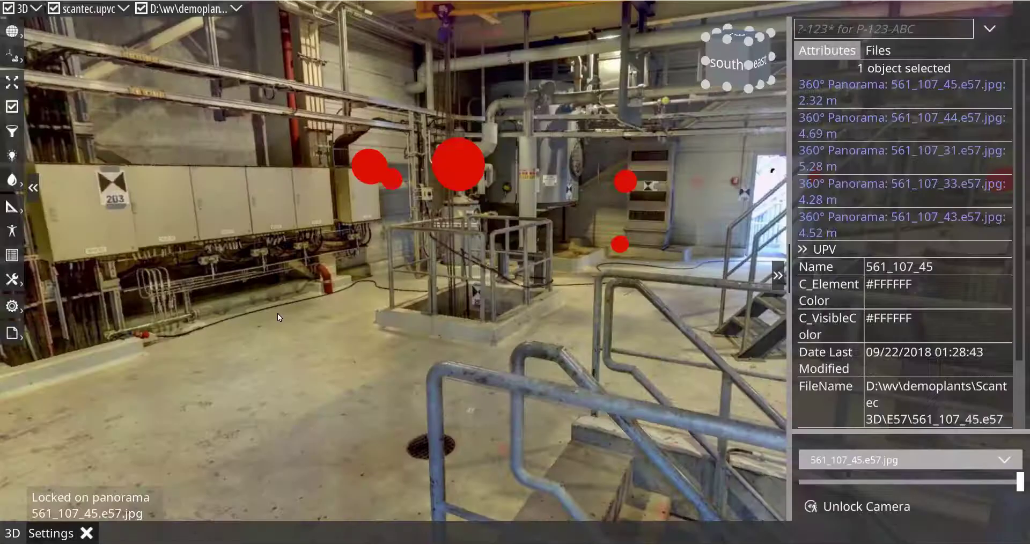
Step: Jump to panorama 561_107_36.e57.jpg near the louvred wall unit and look around the large tank and its access stairs
drag(587, 336, 512, 353)
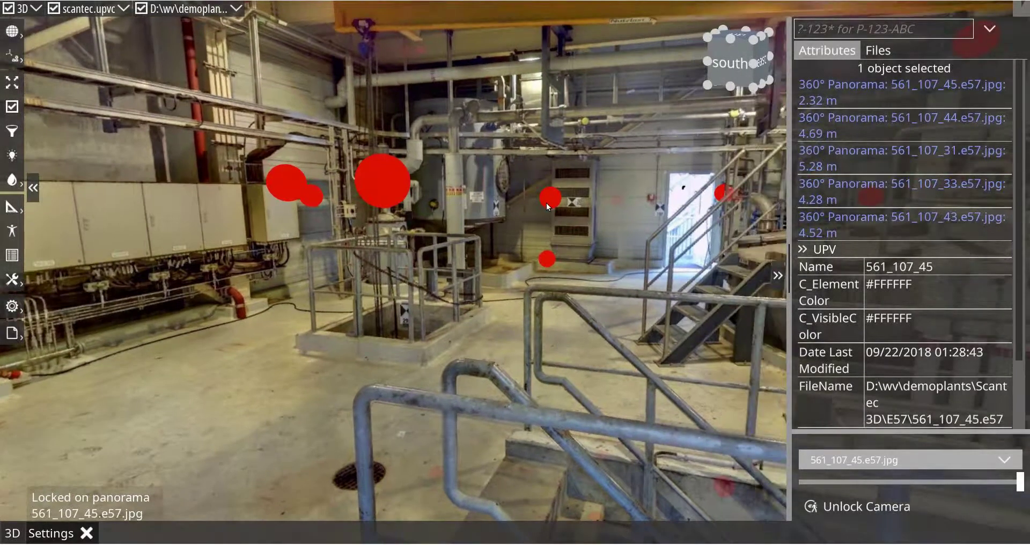
click(546, 204)
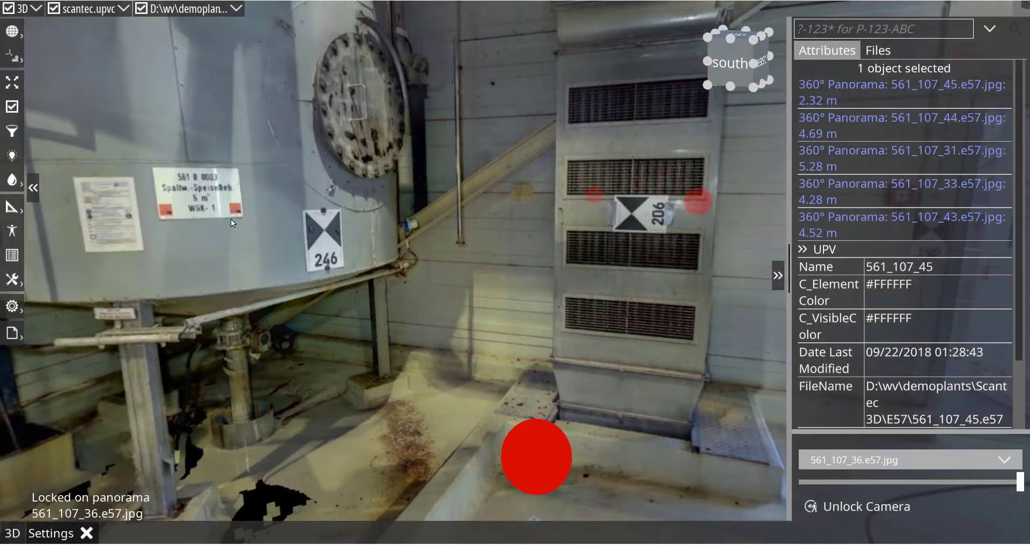
drag(285, 222, 515, 273)
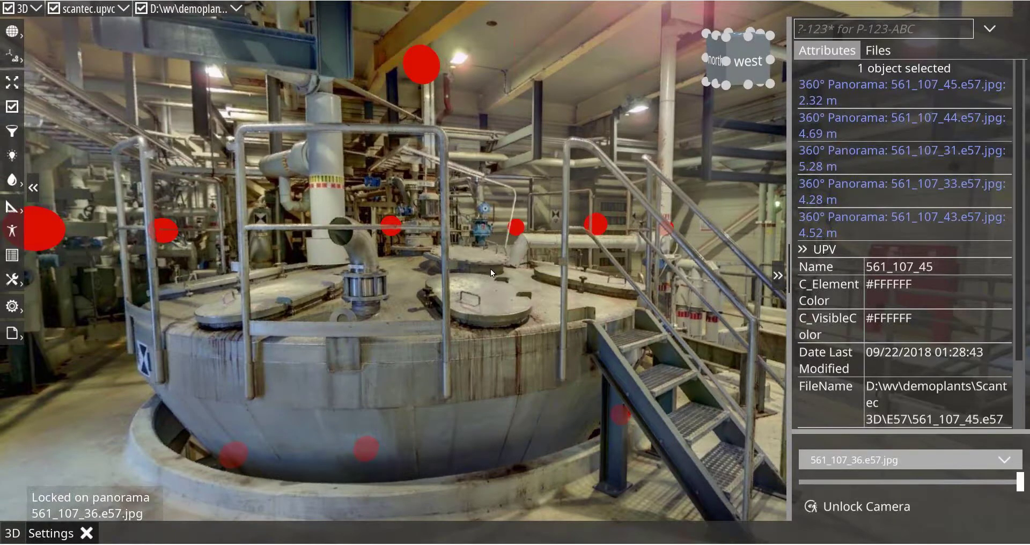
drag(392, 331, 416, 325)
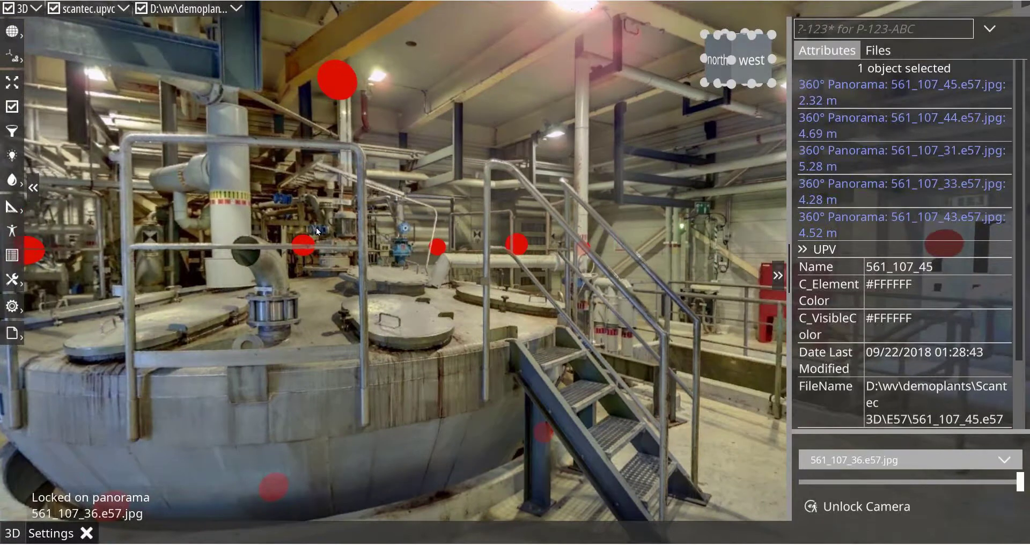
drag(498, 343, 576, 357)
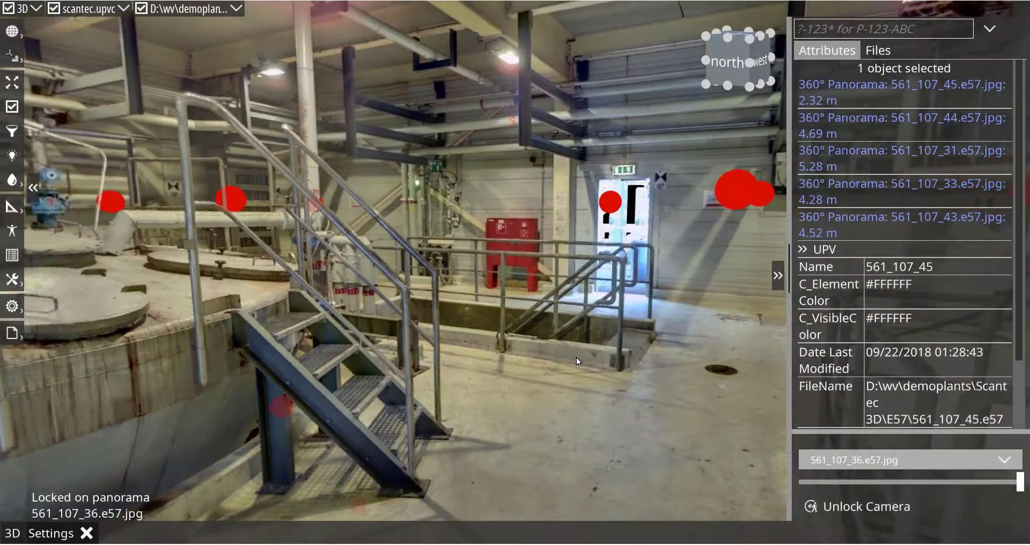
Step: Unlock the camera from the panorama and move through the laser-scanned building to the blue pumps near marker 135
click(849, 508)
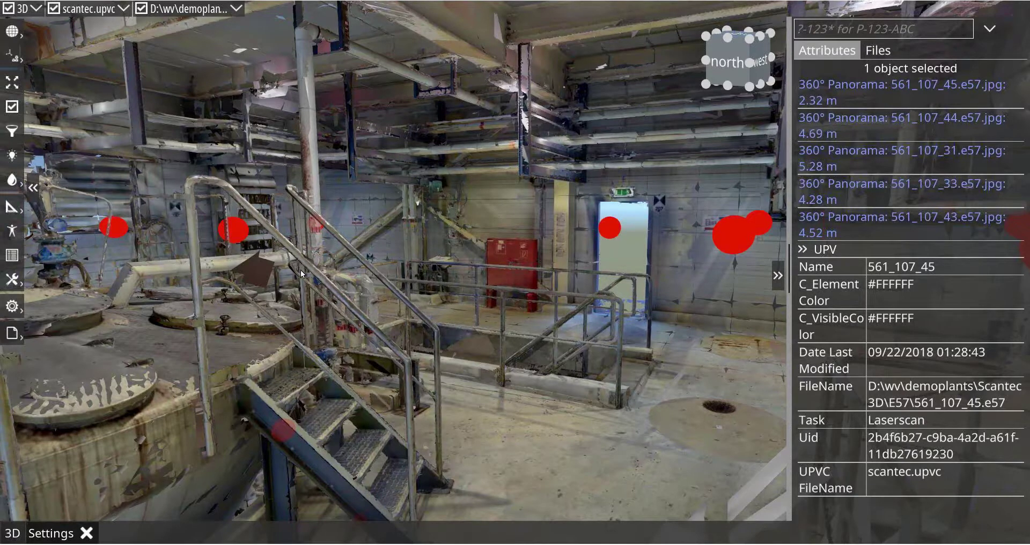
mouse_move(301, 265)
mouse_down()
mouse_move(207, 272)
mouse_move(219, 278)
mouse_up()
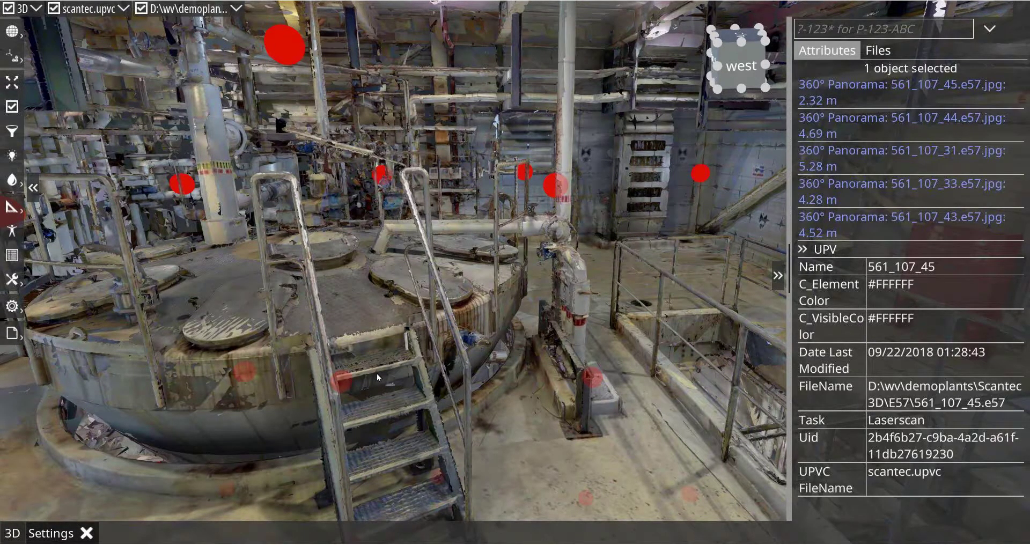
mouse_move(346, 305)
mouse_down()
mouse_move(322, 310)
mouse_move(314, 280)
mouse_move(285, 282)
mouse_move(327, 288)
mouse_move(395, 323)
mouse_move(417, 371)
mouse_move(687, 458)
mouse_up()
scroll(683, 455, up, 12)
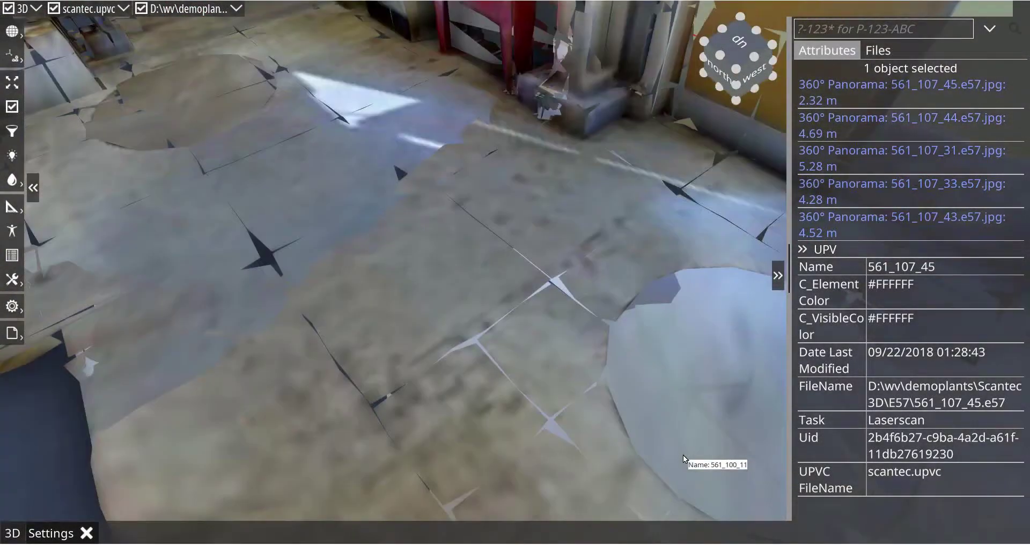
drag(683, 455, 404, 352)
scroll(405, 352, down, 6)
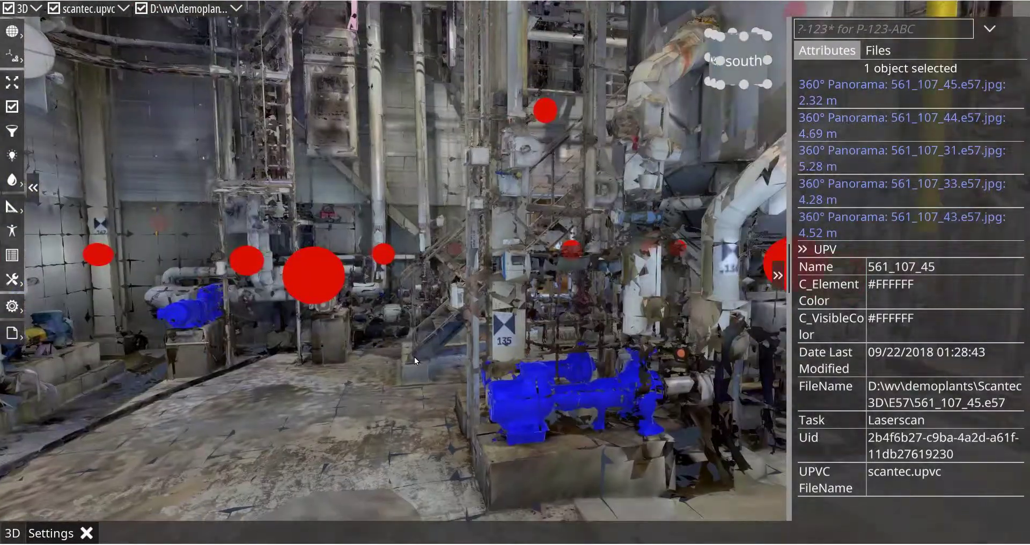
Step: Disable the 360° Panorama toggle option in the settings and return to the 3D view
click(69, 534)
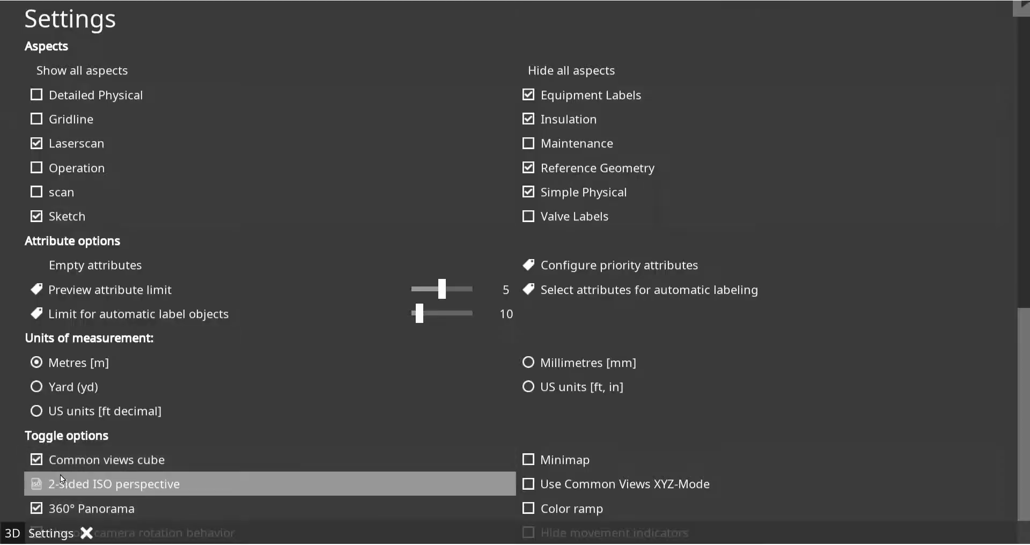
click(33, 510)
click(13, 532)
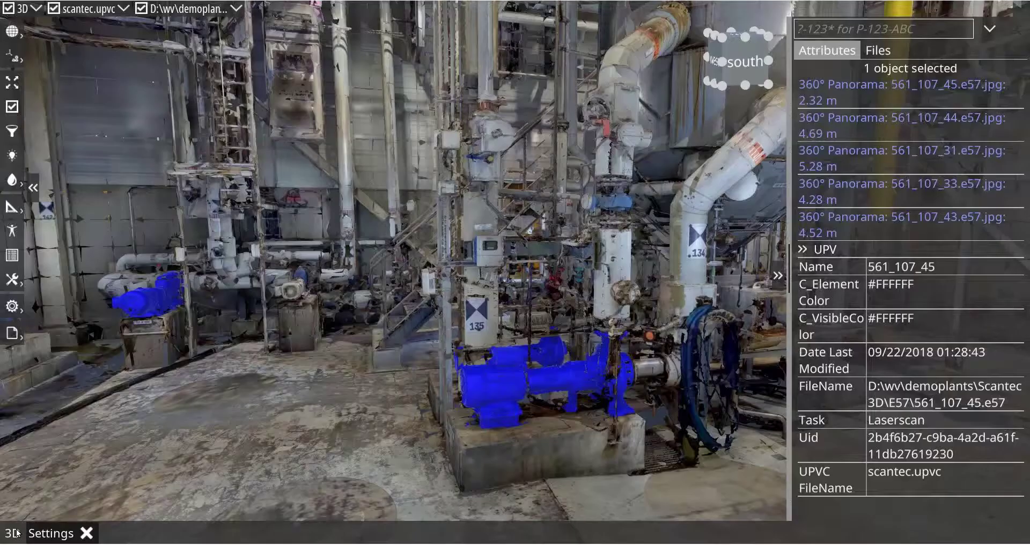
Step: Select the blue pump P-0007 on the concrete base near marker 135 and hide it
scroll(550, 430, up, 5)
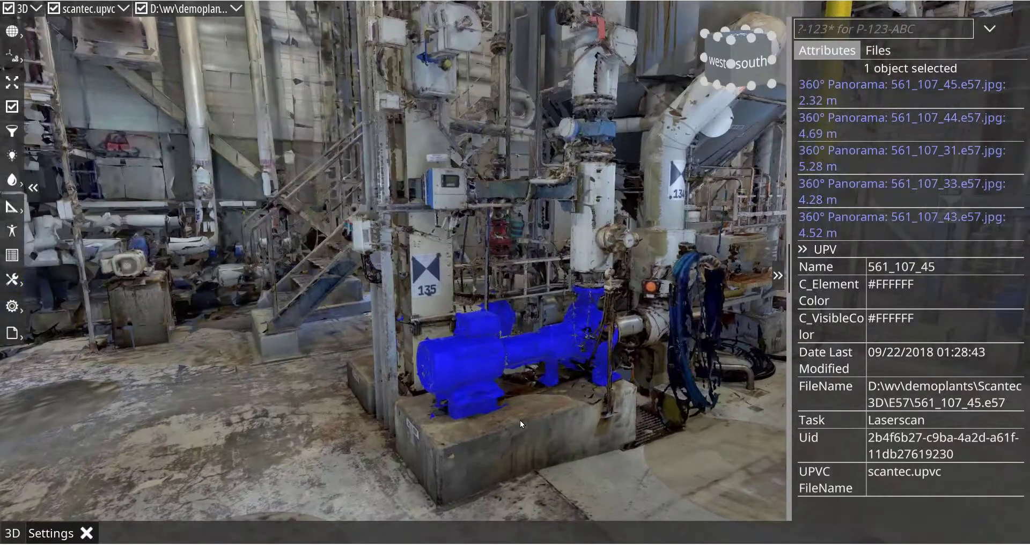
drag(519, 420, 460, 409)
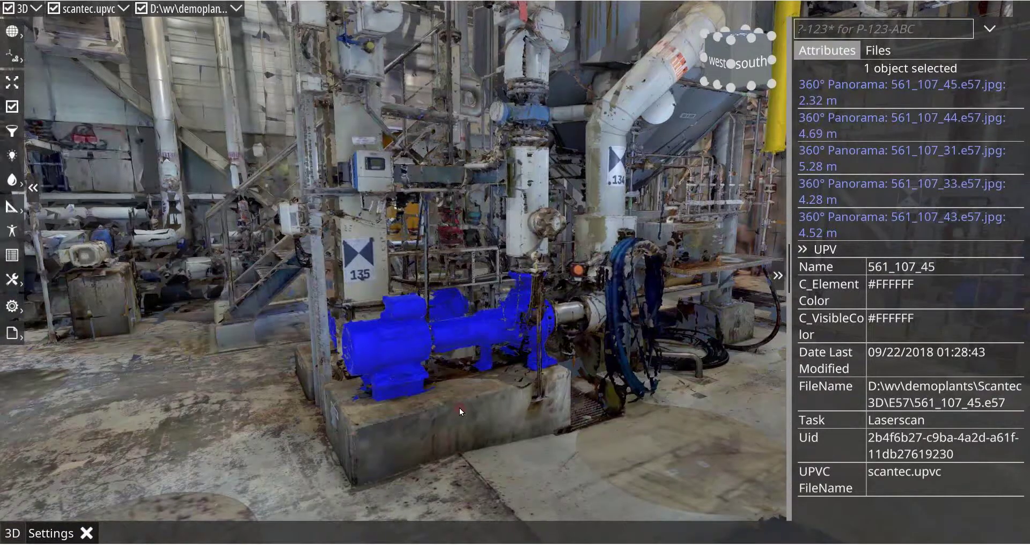
click(375, 337)
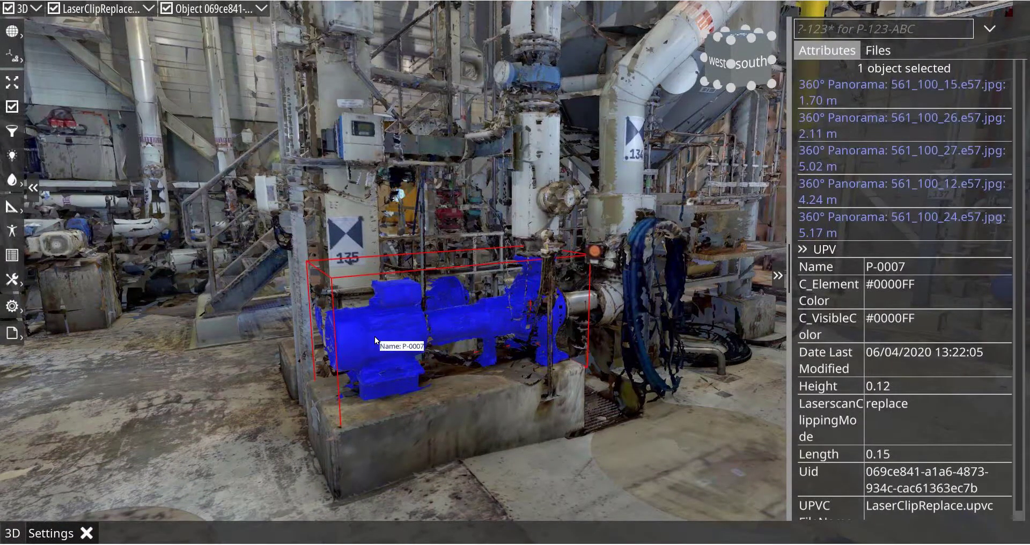
click(167, 8)
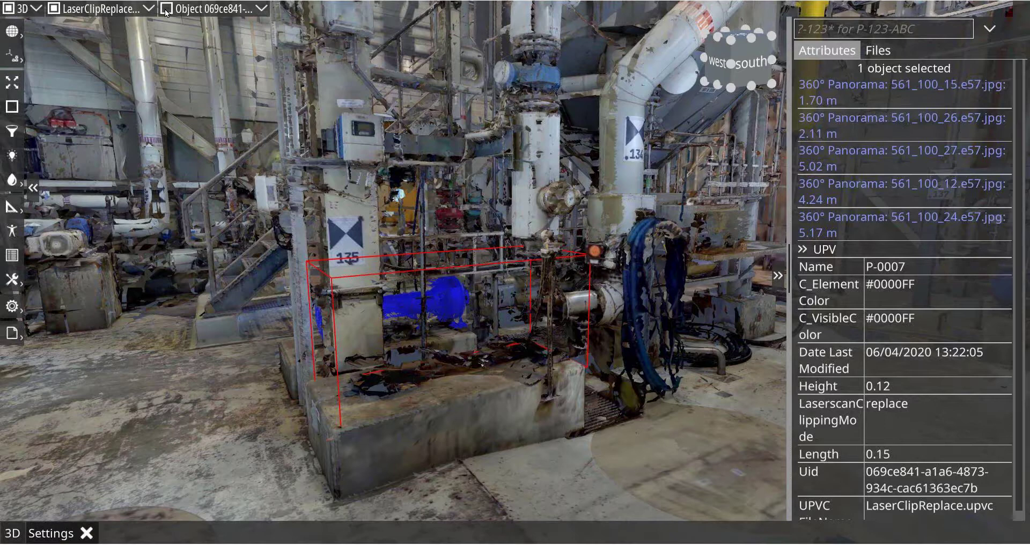
Step: Add a point of interest on the round gauge of the vertical pipe near marker 135, in the My Issue folder
click(346, 201)
drag(552, 218, 564, 224)
scroll(579, 206, up, 2)
scroll(579, 206, up, 2)
middle_drag(575, 204, 542, 250)
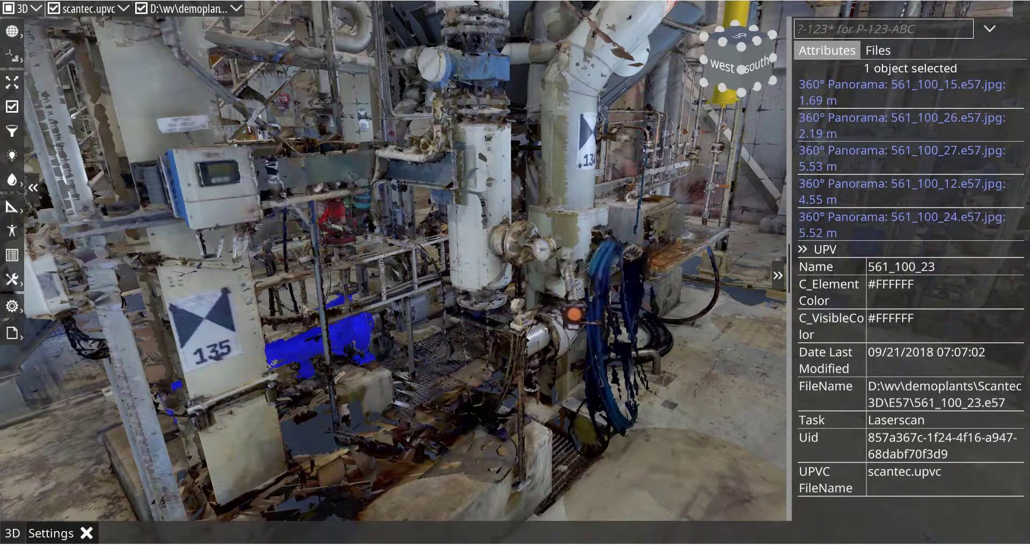
click(879, 50)
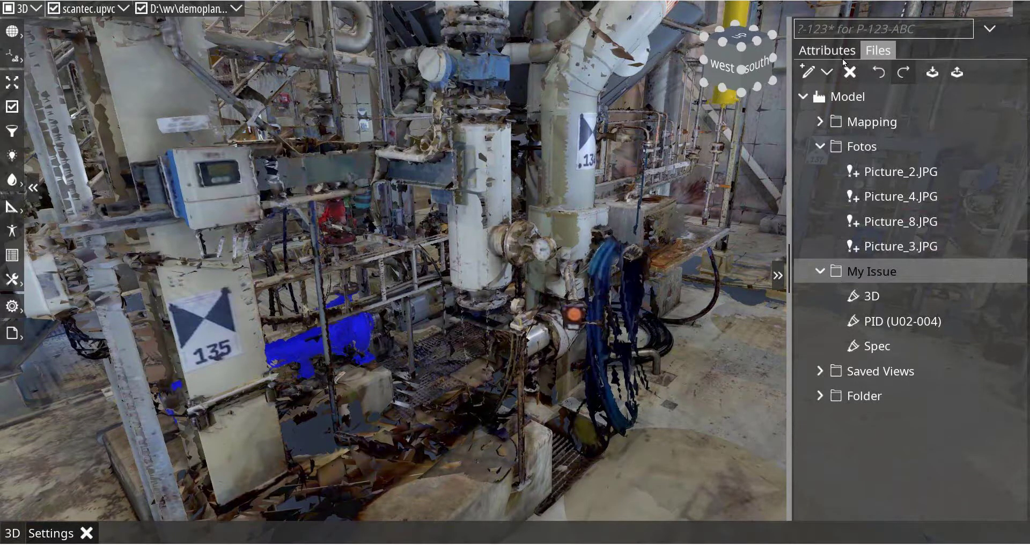
click(828, 73)
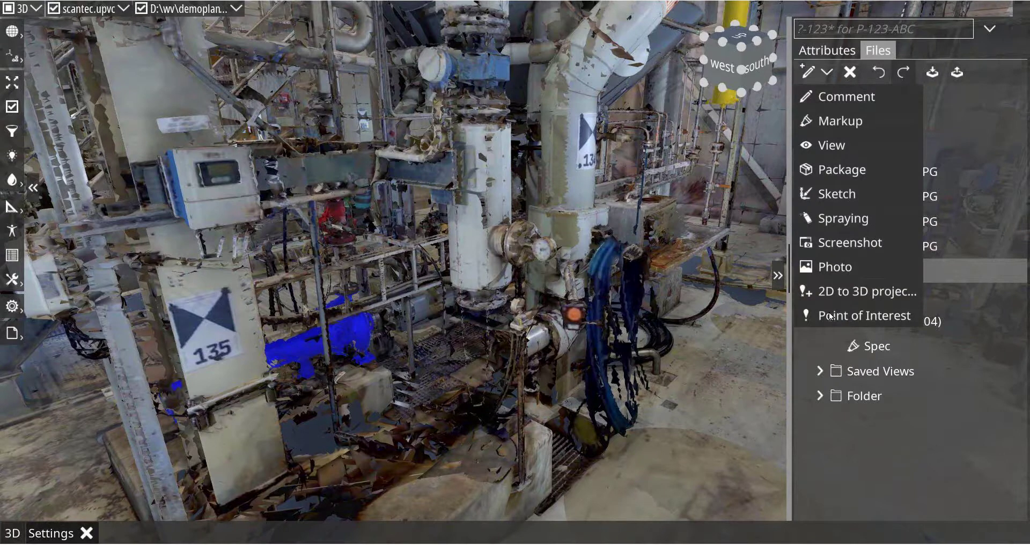
click(827, 314)
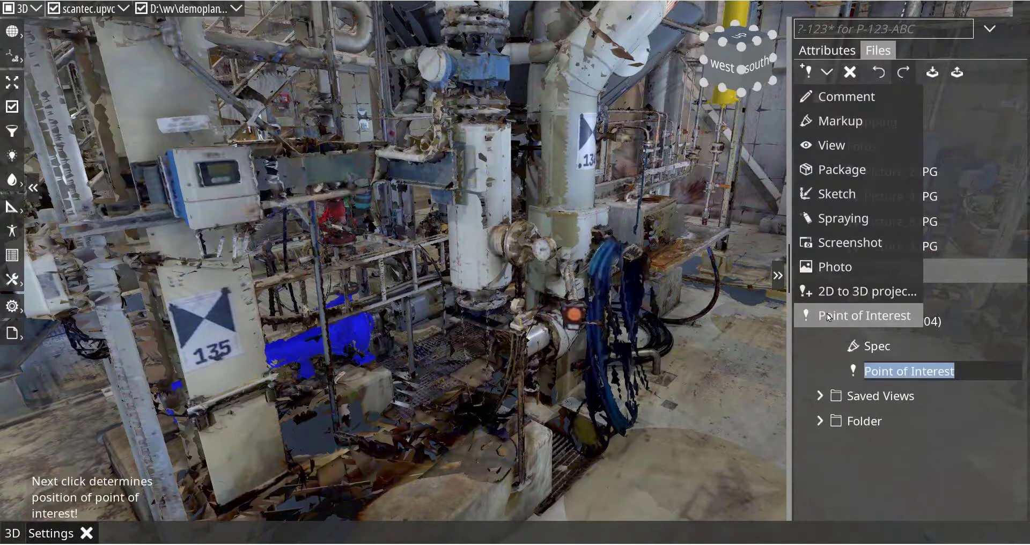
click(542, 249)
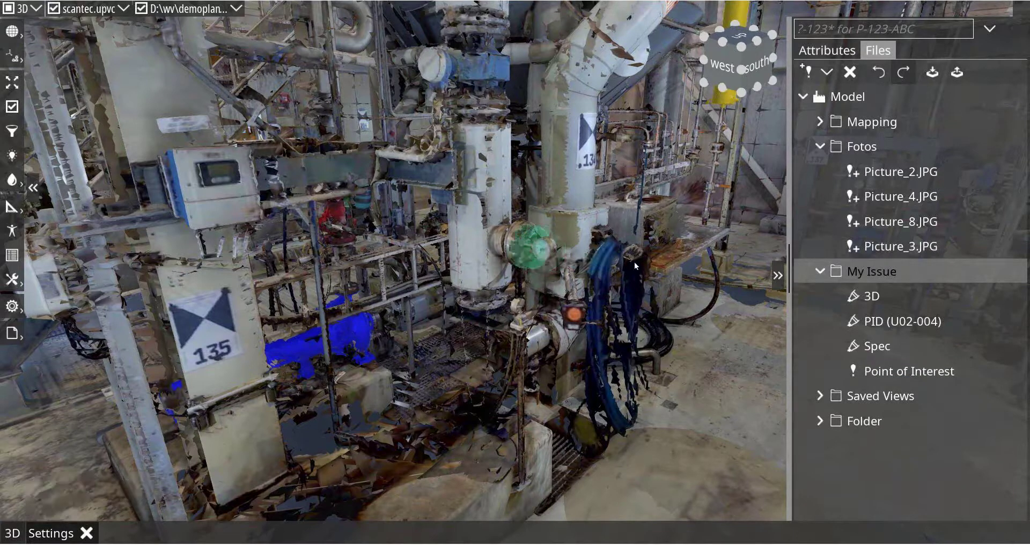
Step: Rename the new point of interest in the My Issue folder as PT-100
click(909, 371)
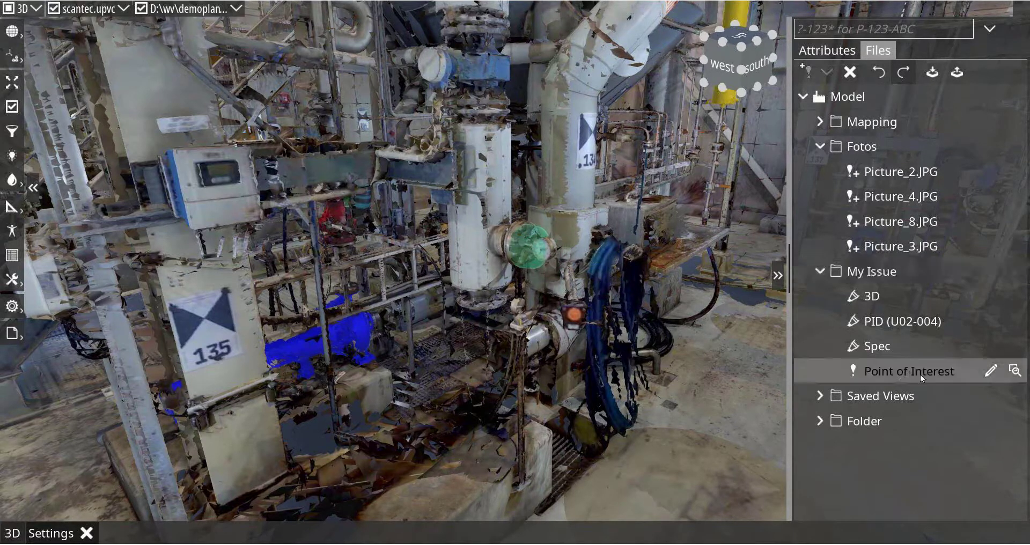
click(831, 51)
click(878, 50)
double_click(912, 373)
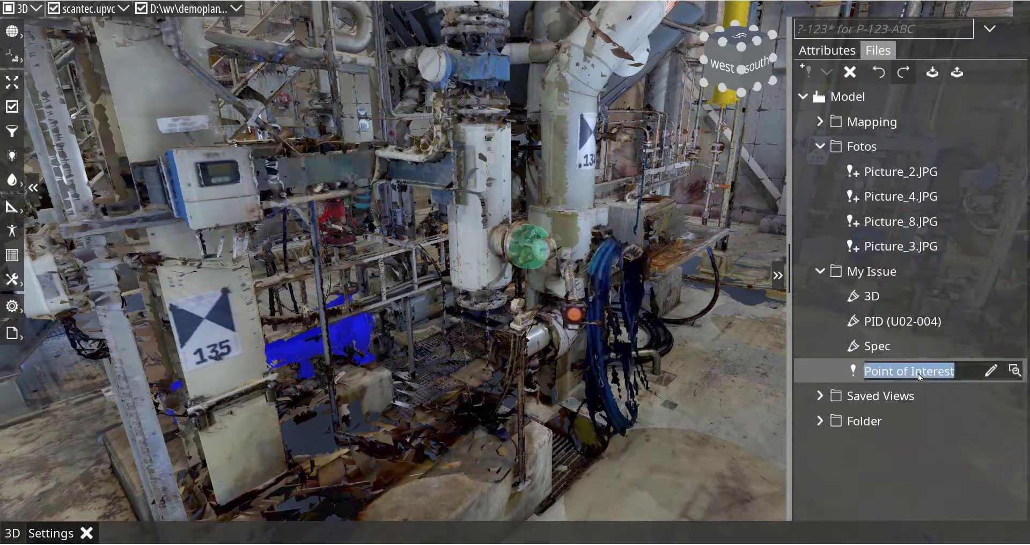
text(PT-)
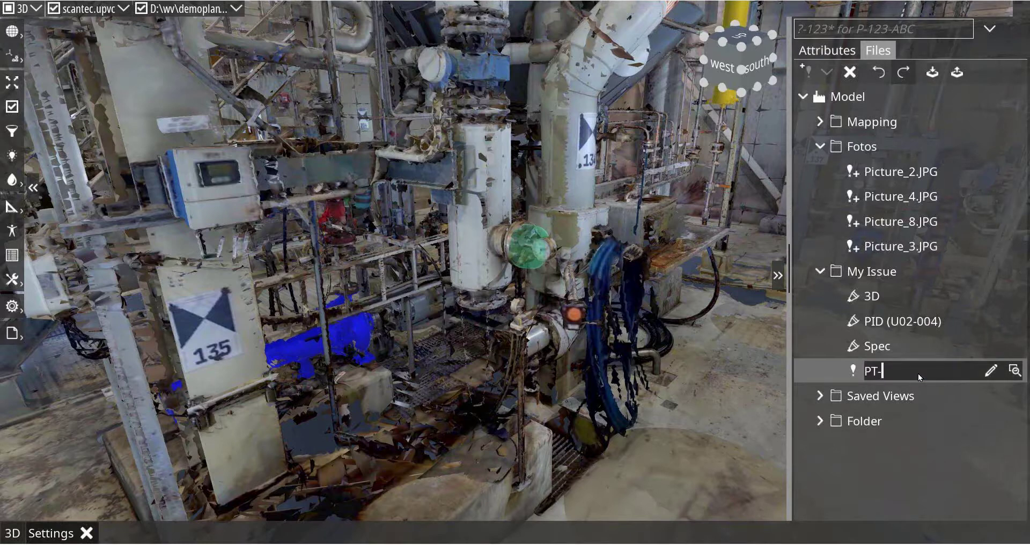
text(100)
key(Return)
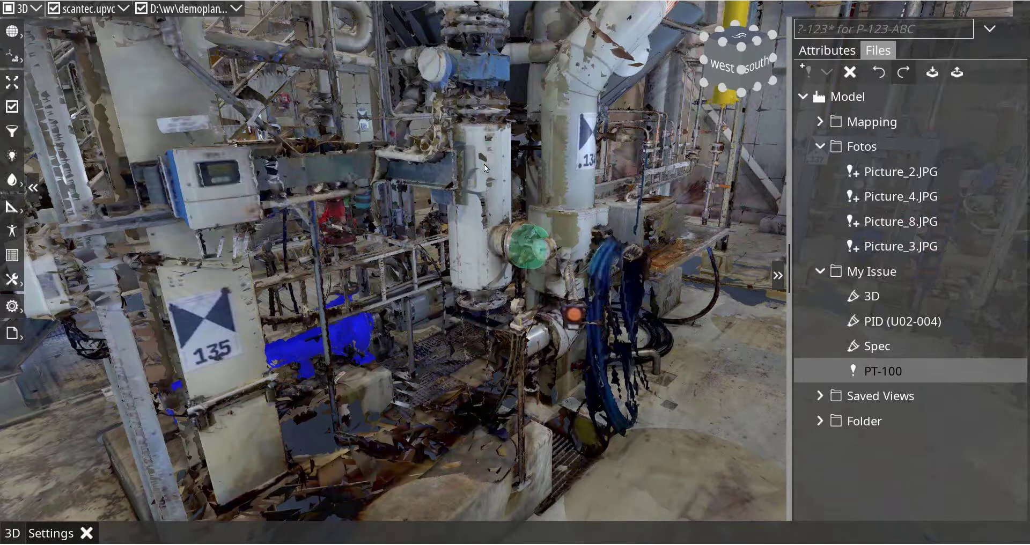
Step: Move away from the gauge, search the model for PT-100 and go to the matching point of interest
scroll(484, 164, down, 5)
scroll(488, 187, down, 6)
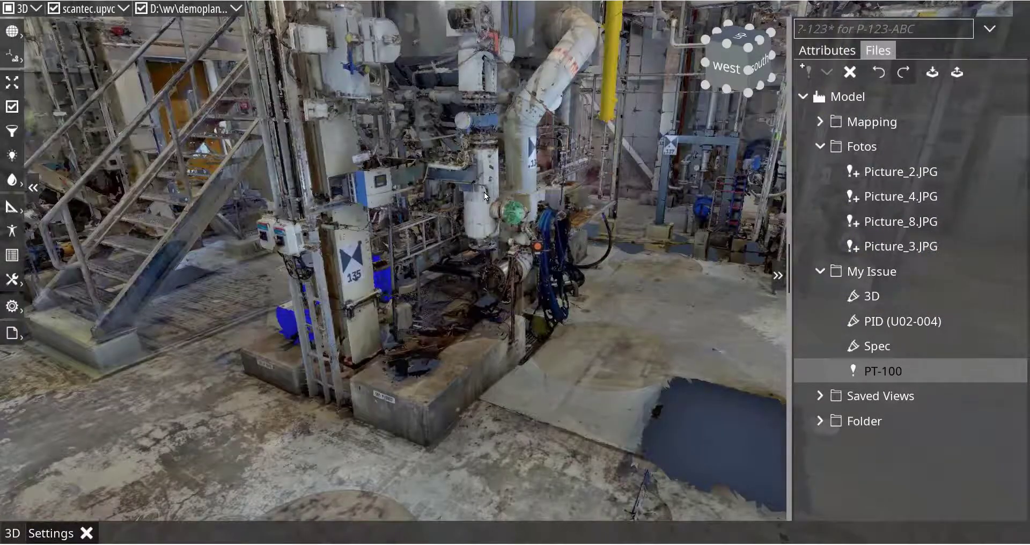
click(933, 29)
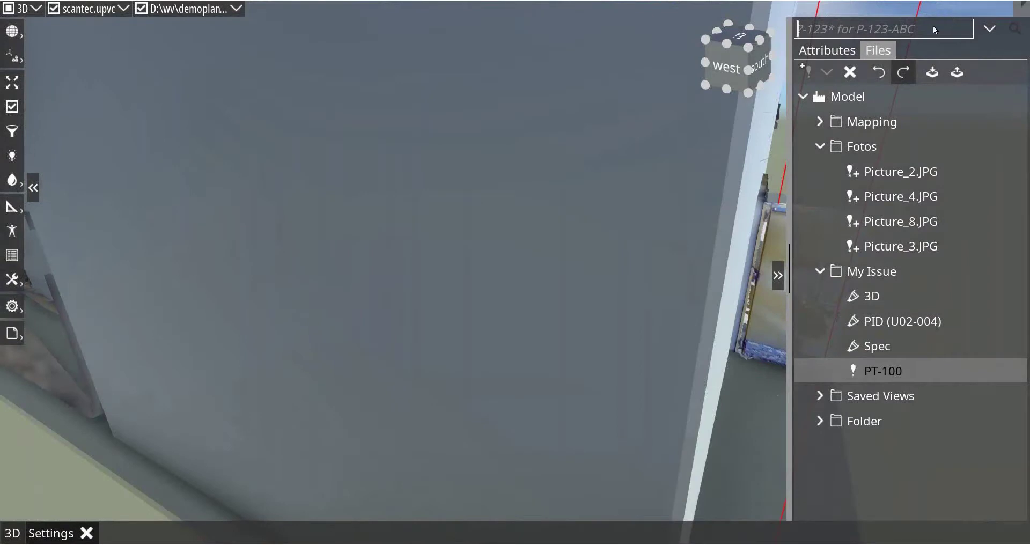
text(PT-)
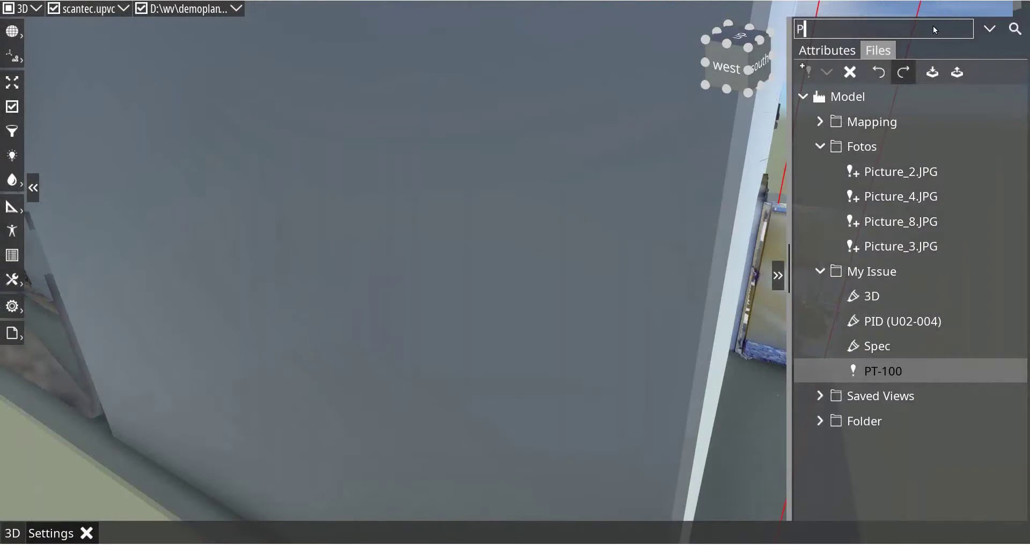
text(00)
key(Return)
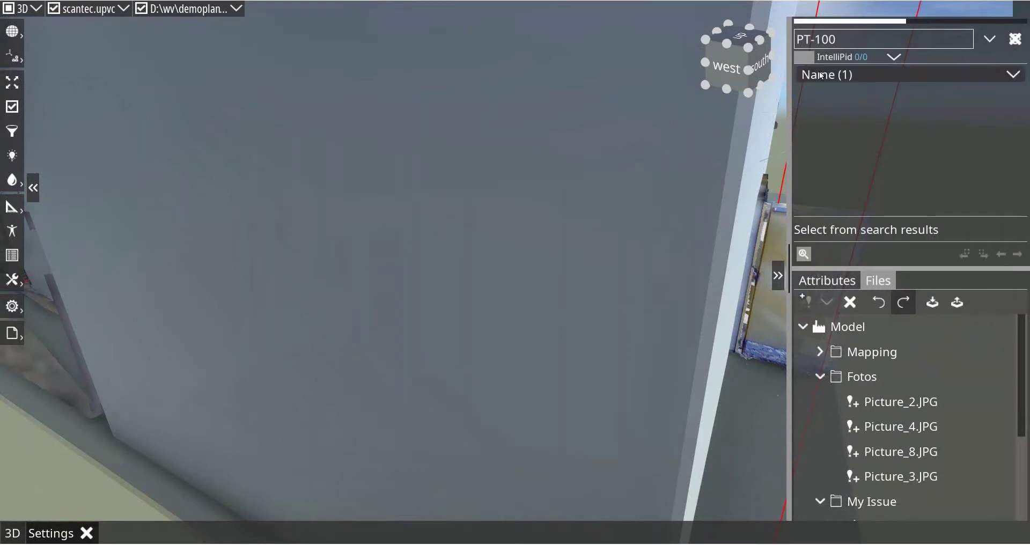
click(1015, 76)
click(820, 100)
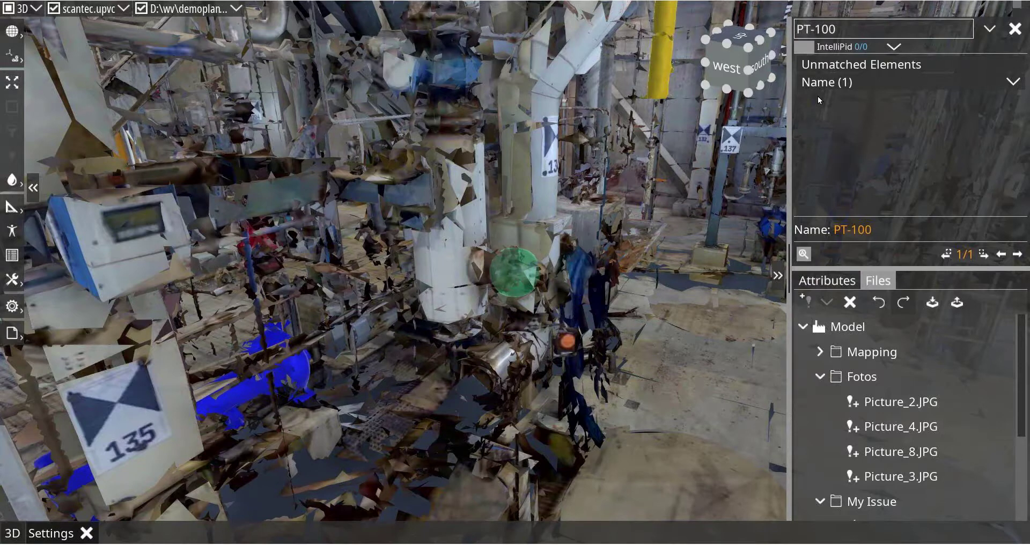
drag(548, 301, 510, 301)
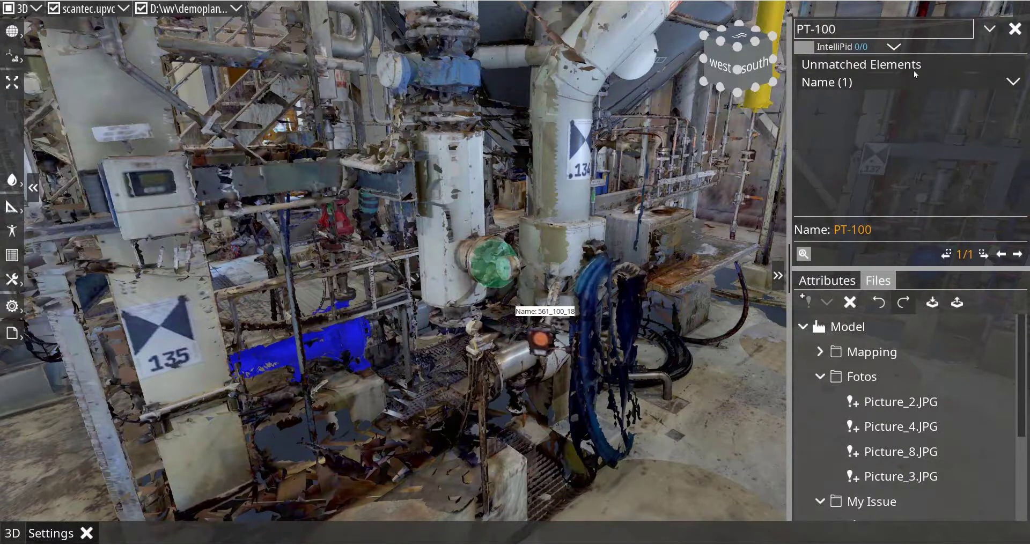
Step: Clear the PT-100 search and close the plant viewer
click(1010, 30)
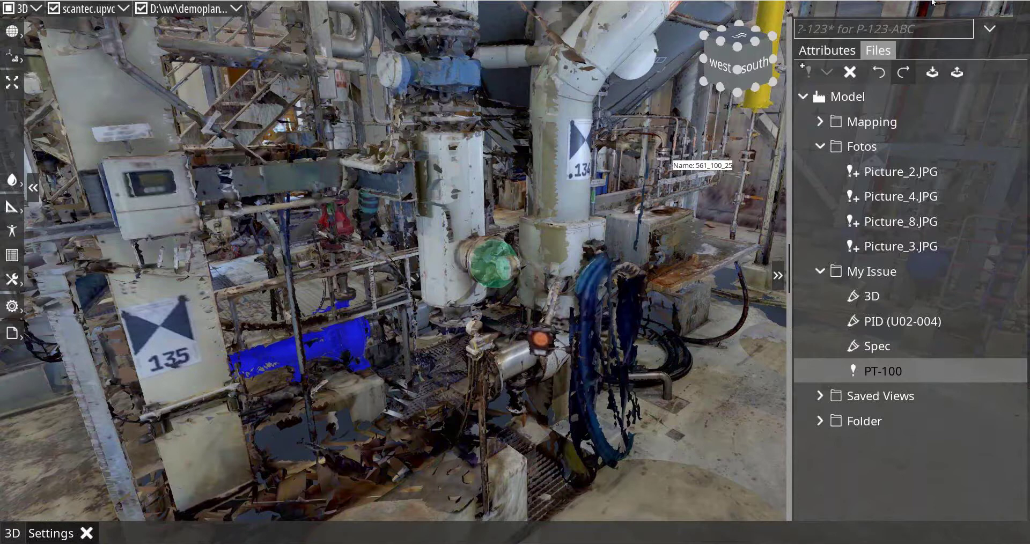
click(1019, 0)
click(528, 320)
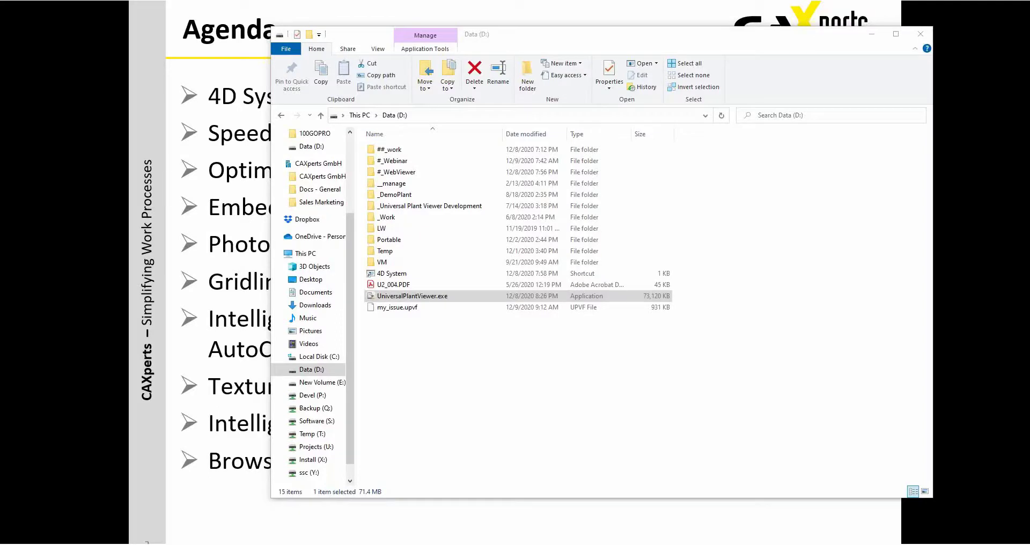